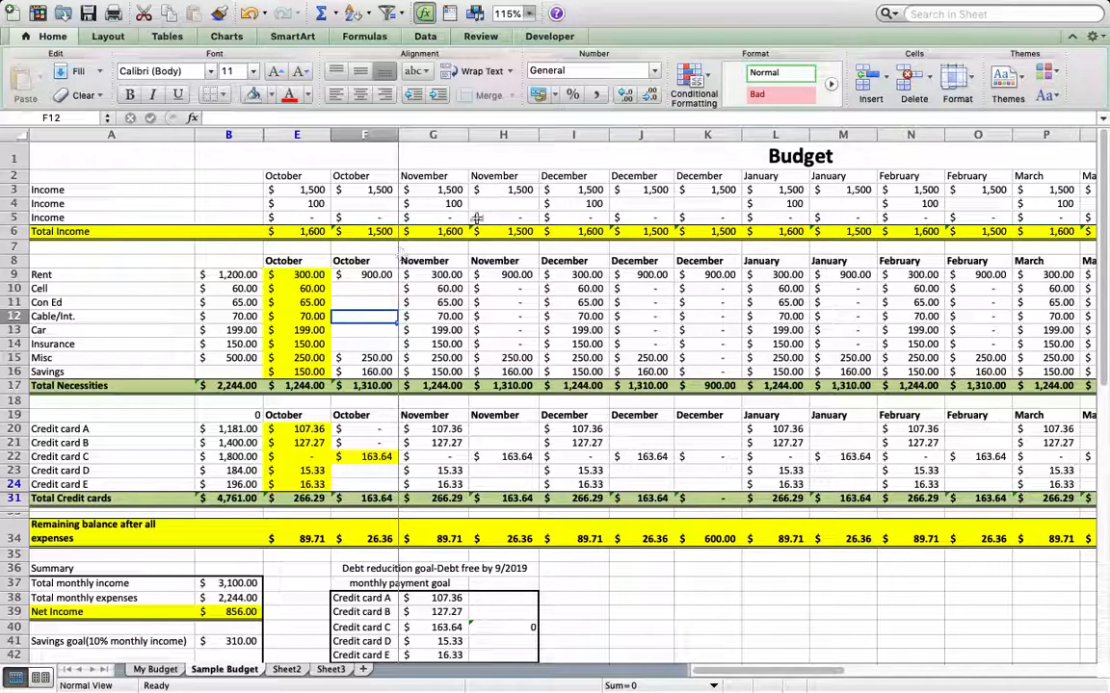
- Examine the two October income columns and the monthly amounts budgeted for Rent through Misc
{"action": "left_click", "coordinate": [535, 289]}
{"action": "scroll", "coordinate": [538, 289], "scroll_direction": "down", "scroll_amount": 1}
{"action": "scroll", "coordinate": [545, 252], "scroll_direction": "up", "scroll_amount": 1}
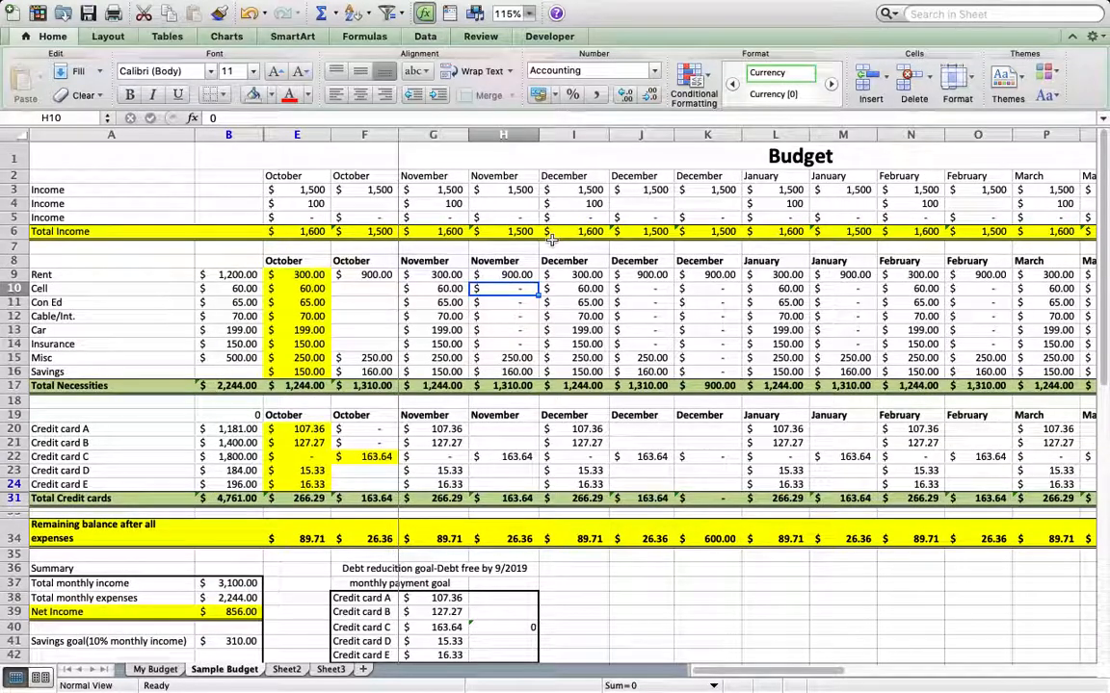
{"action": "left_click", "coordinate": [298, 203]}
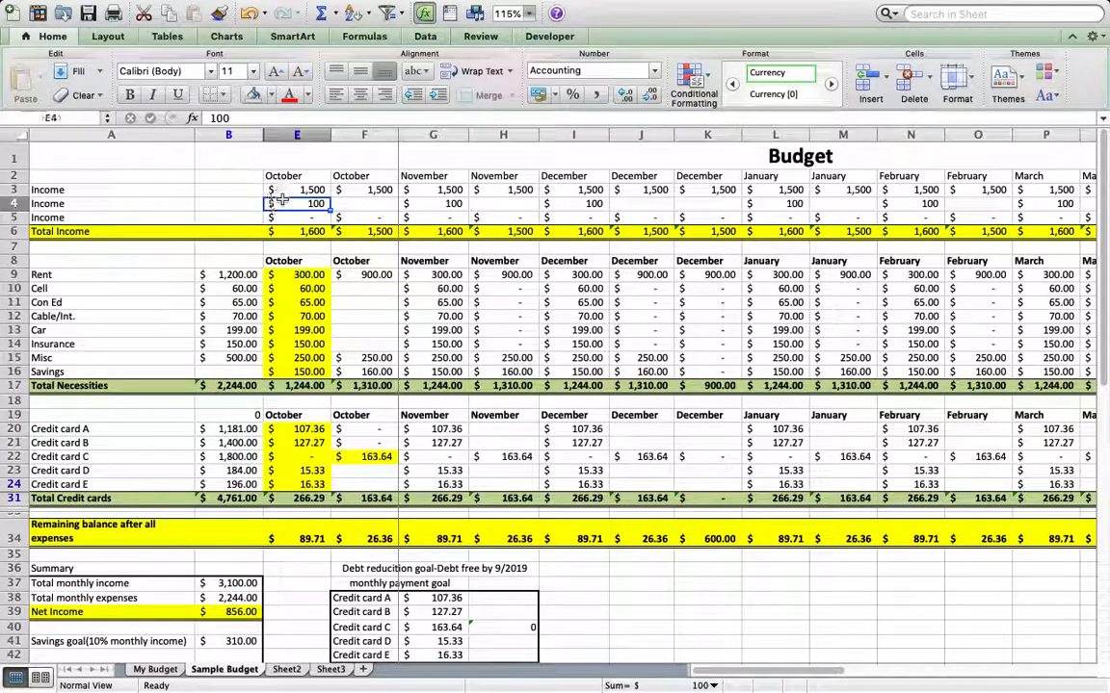
{"action": "left_click_drag", "start_coordinate": [249, 275], "coordinate": [248, 354]}
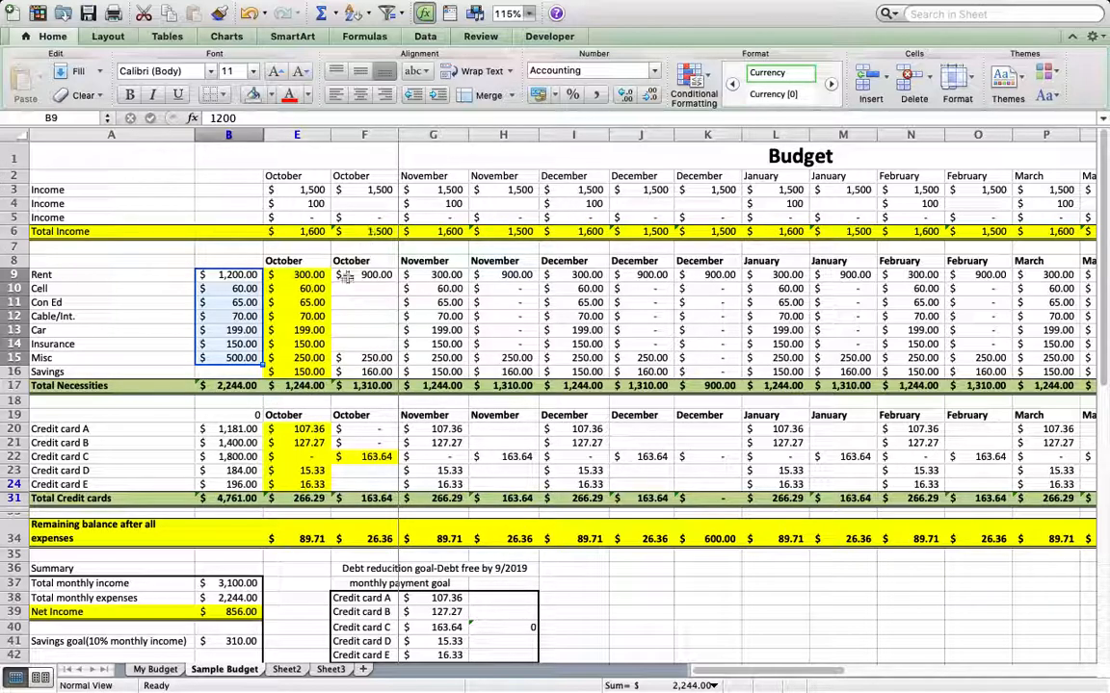
{"action": "left_click", "coordinate": [318, 275]}
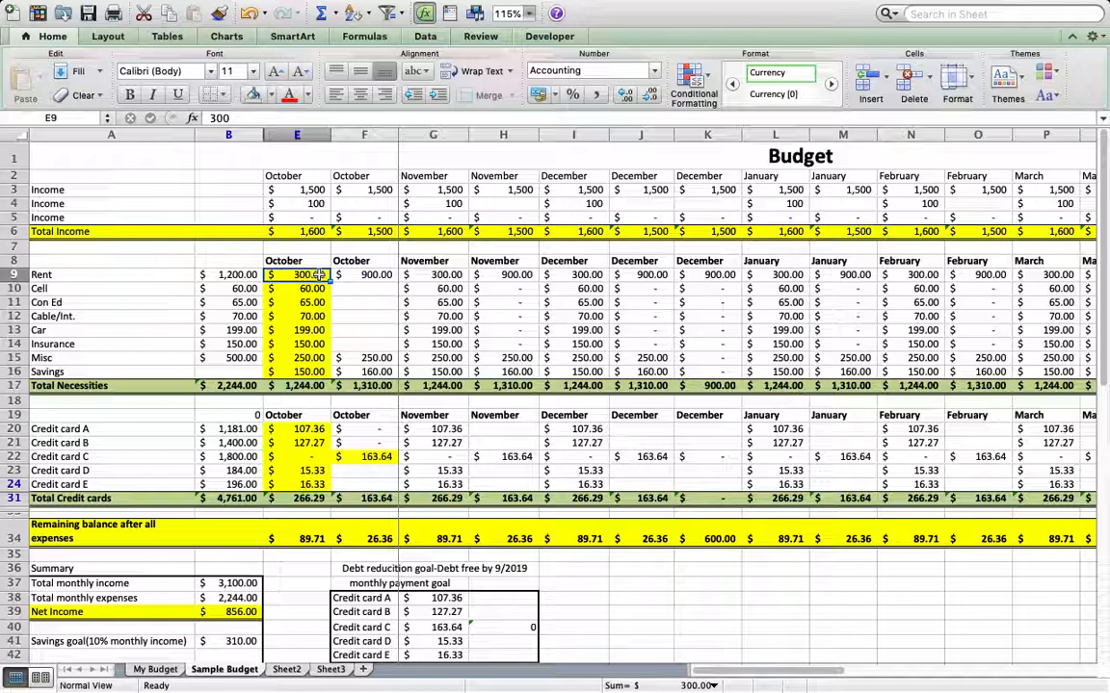
{"action": "left_click", "coordinate": [317, 195]}
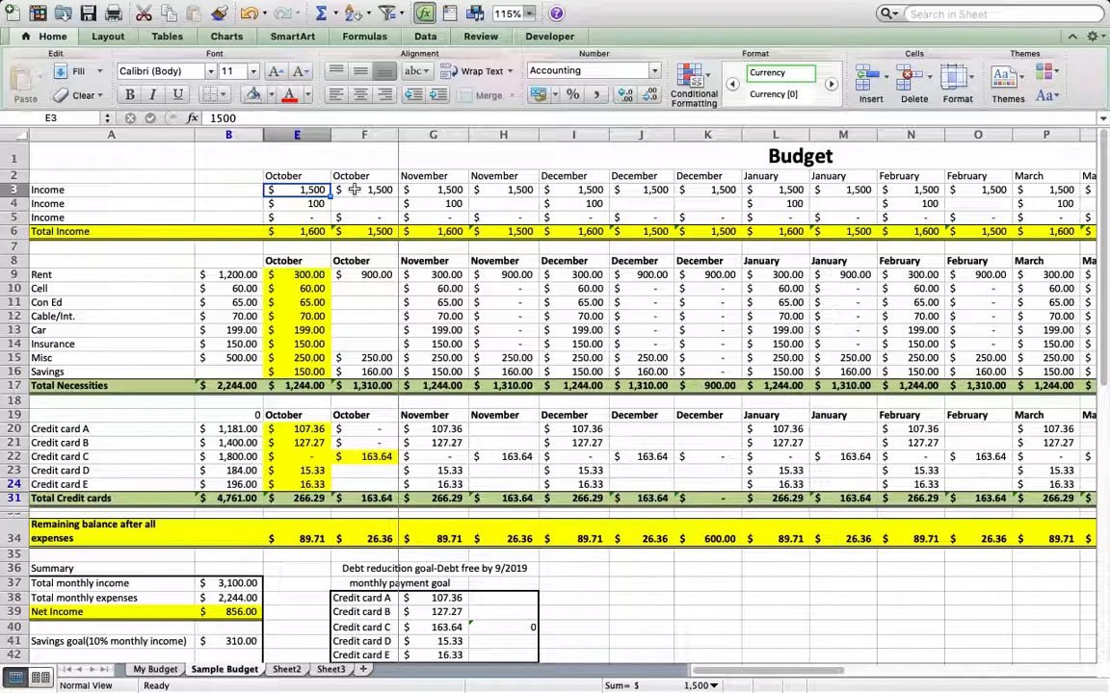
{"action": "left_click", "coordinate": [304, 204]}
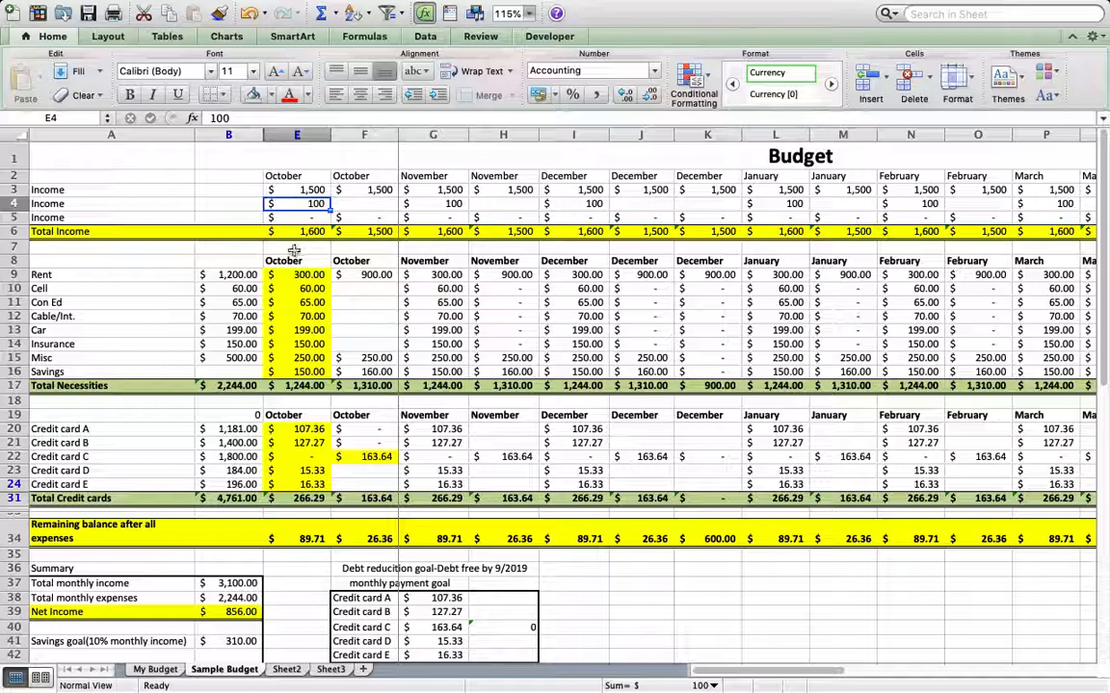
- Review the monthly necessities amounts in column B, including Misc, the Cell to Cable/Int. bills, Car and Insurance
{"action": "scroll", "coordinate": [294, 250], "scroll_direction": "down", "scroll_amount": 2}
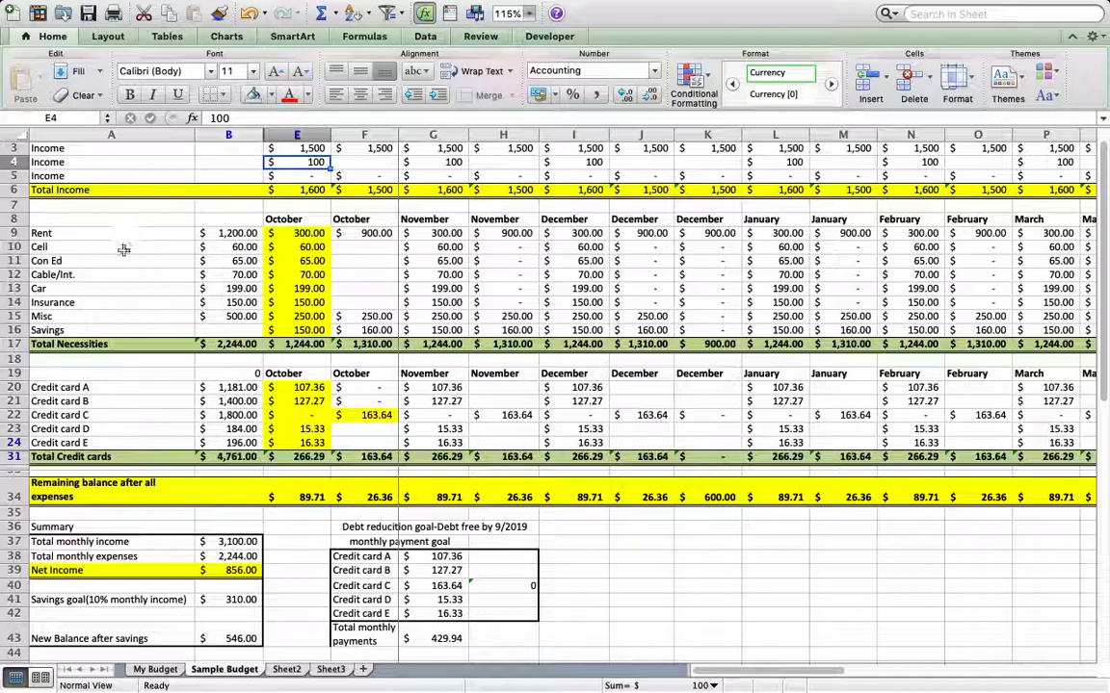
{"action": "left_click", "coordinate": [81, 317]}
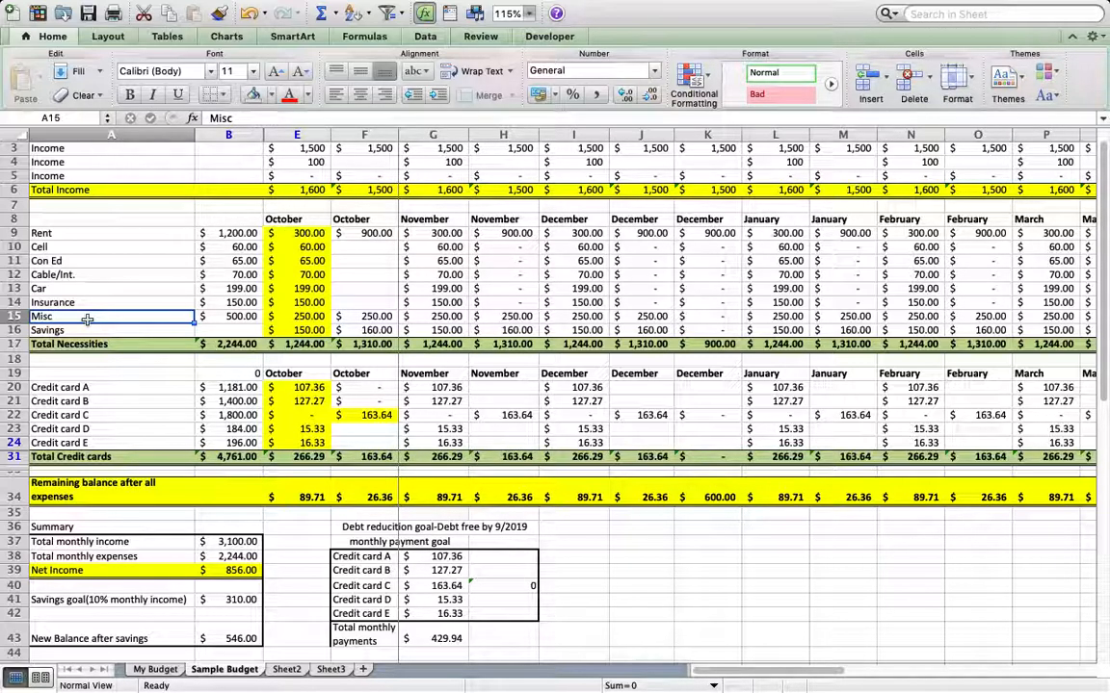
{"action": "left_click", "coordinate": [236, 316]}
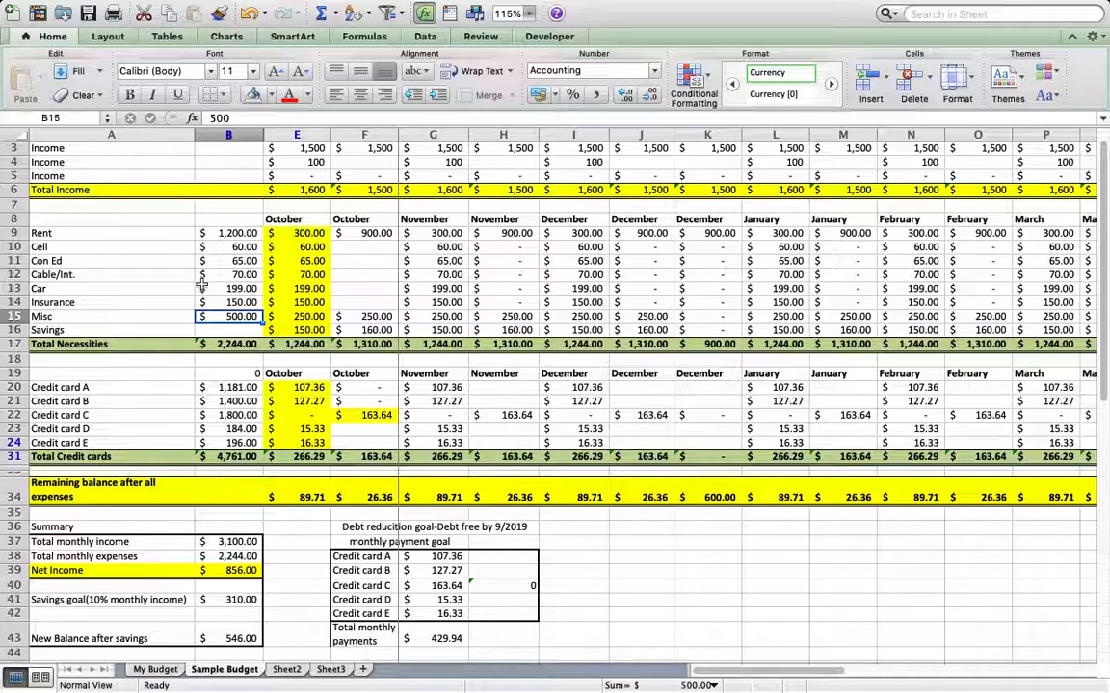
{"action": "left_click_drag", "start_coordinate": [227, 247], "coordinate": [242, 301]}
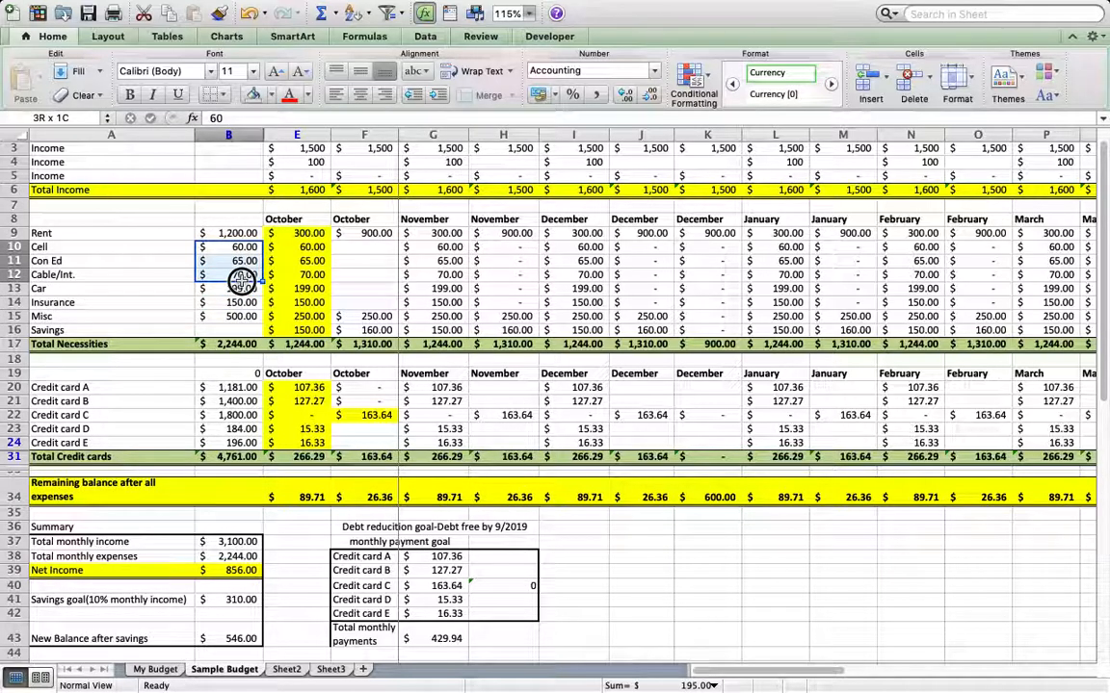
{"action": "left_click", "coordinate": [241, 288]}
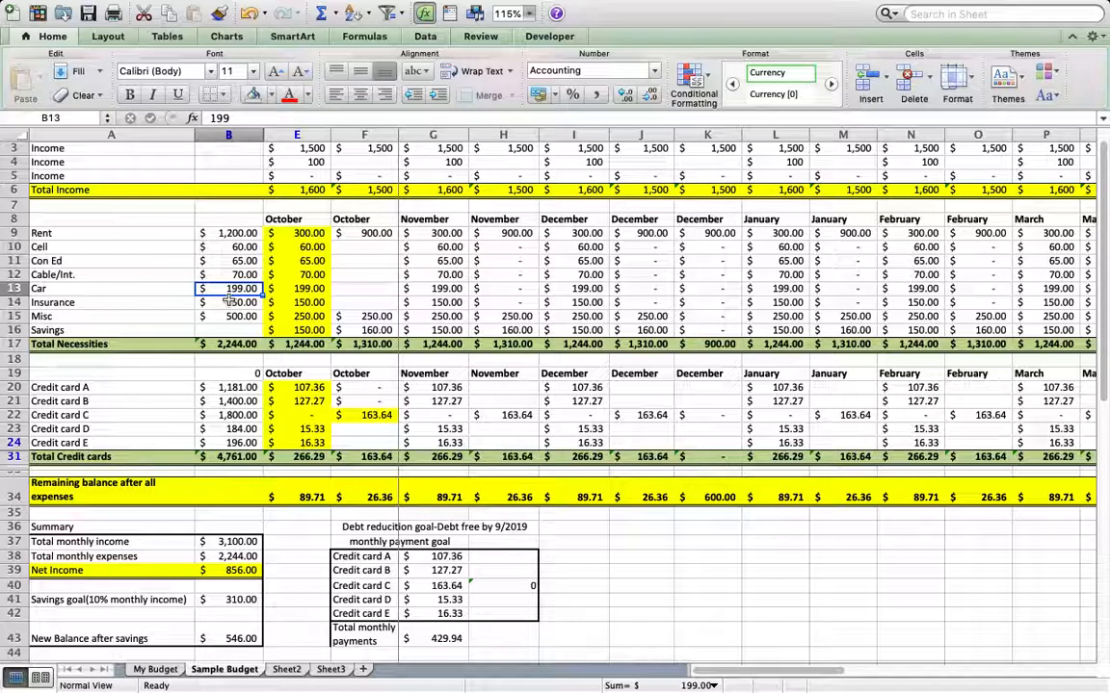
{"action": "left_click", "coordinate": [230, 305]}
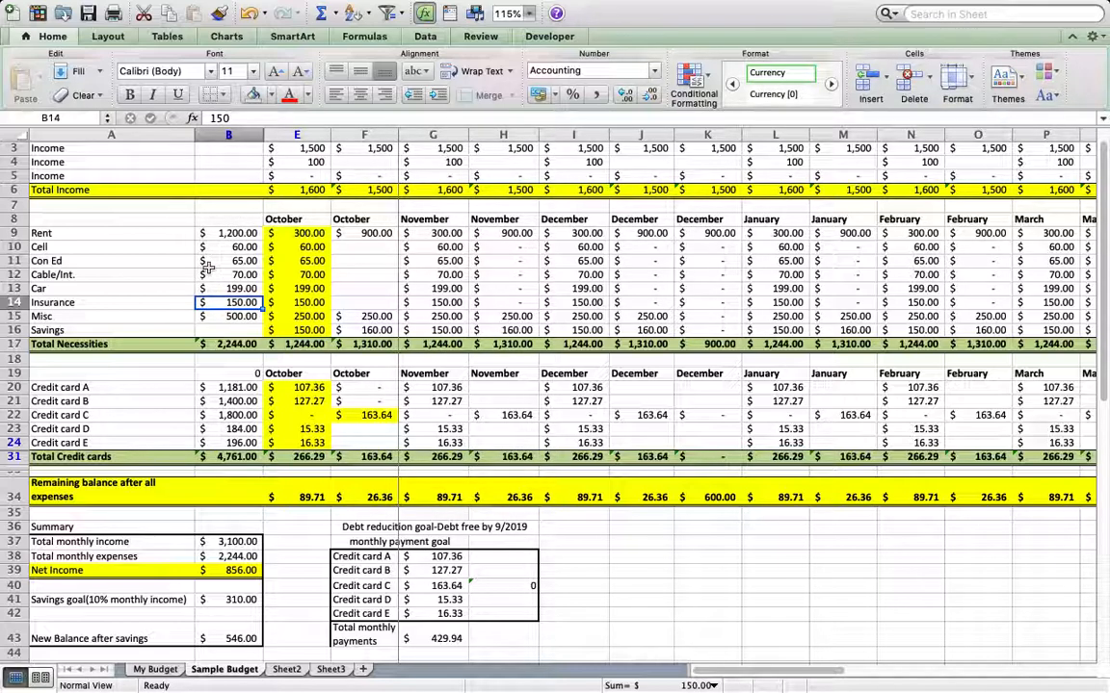
{"action": "scroll", "coordinate": [339, 347], "scroll_direction": "up", "scroll_amount": 1}
{"action": "scroll", "coordinate": [339, 347], "scroll_direction": "down", "scroll_amount": 2}
{"action": "scroll", "coordinate": [289, 345], "scroll_direction": "up", "scroll_amount": 3}
{"action": "scroll", "coordinate": [212, 343], "scroll_direction": "down", "scroll_amount": 3}
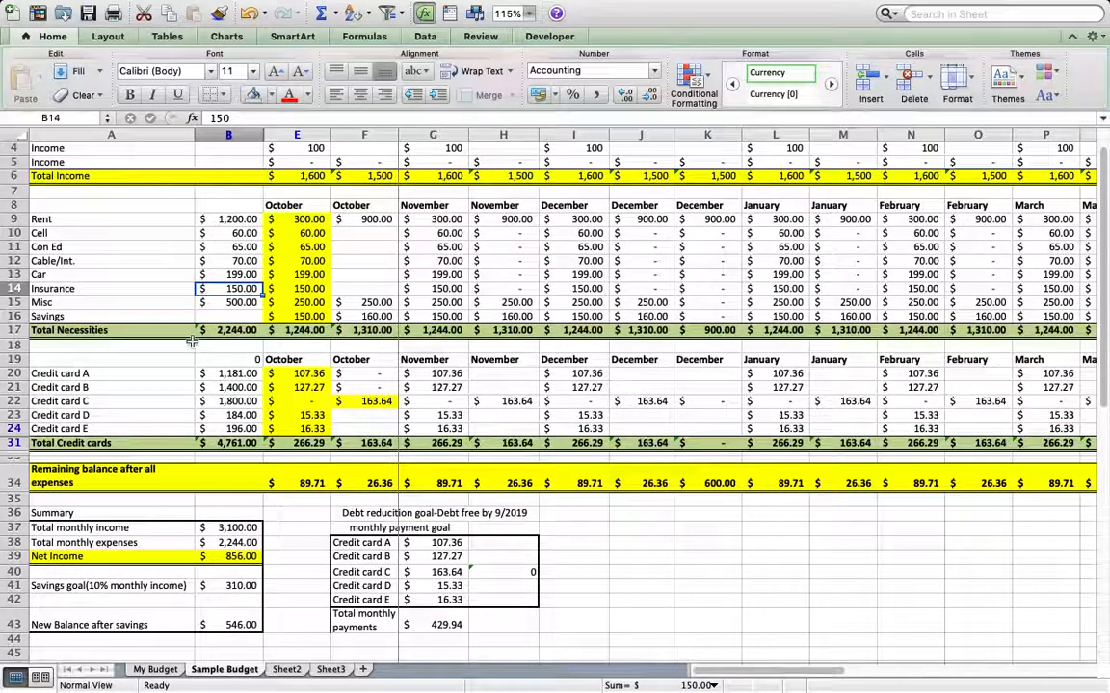
- Examine the balances of Credit cards A to E, their total formula, and October's remaining balance after all expenses
{"action": "left_click", "coordinate": [94, 373]}
{"action": "left_click_drag", "start_coordinate": [134, 378], "coordinate": [192, 414]}
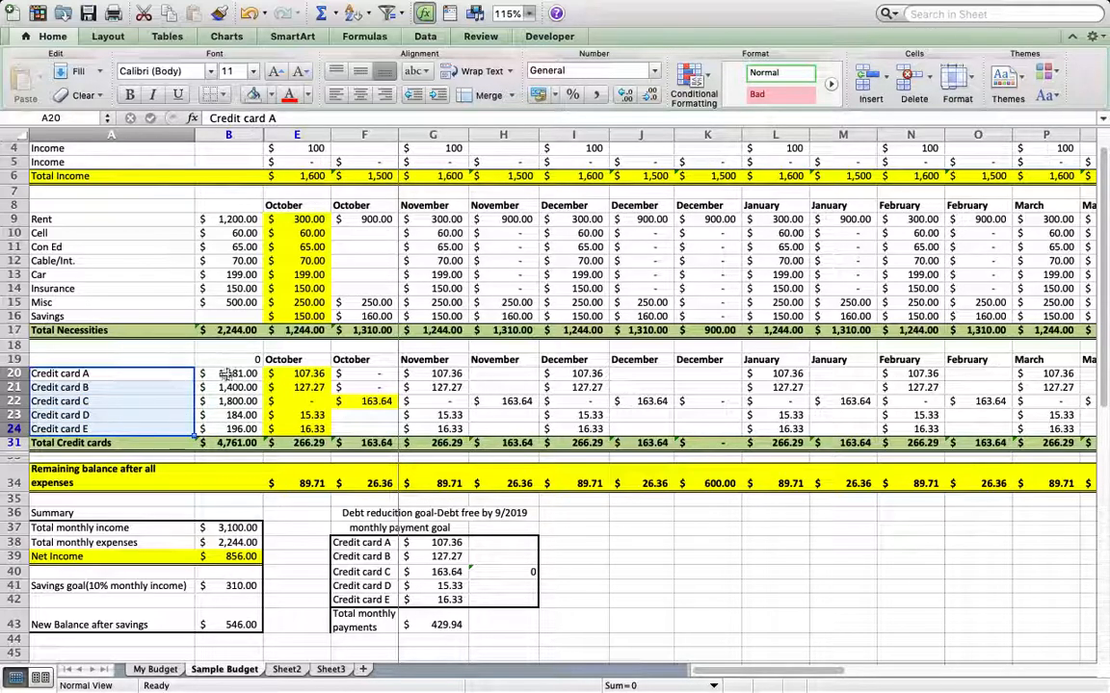
{"action": "left_click", "coordinate": [228, 443]}
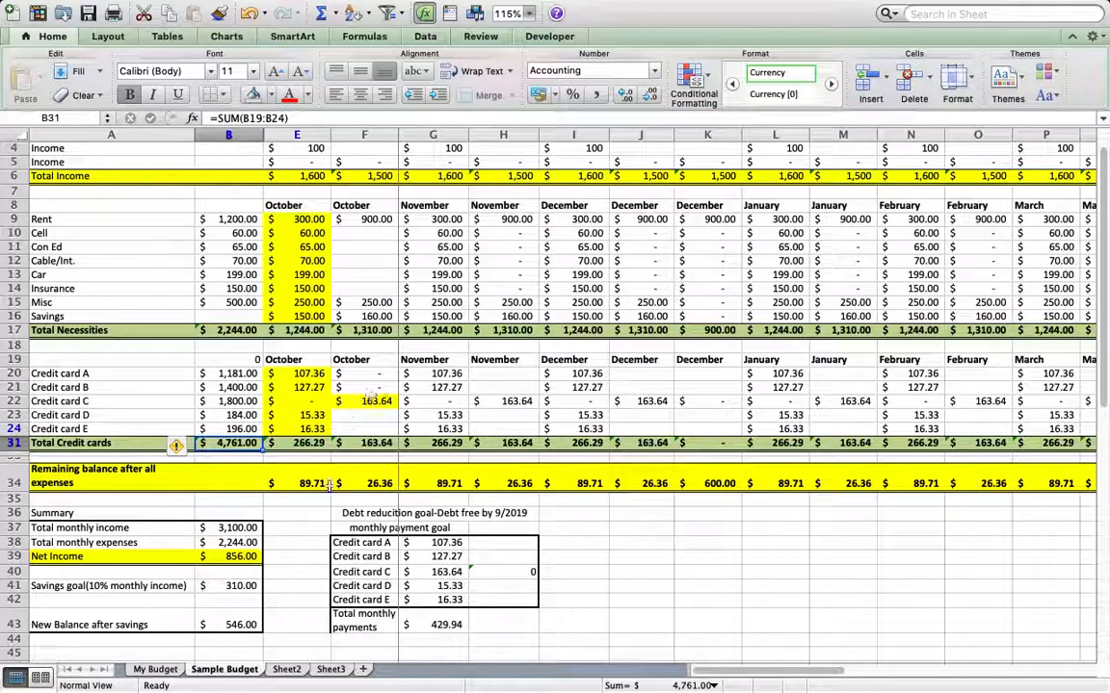
{"action": "left_click_drag", "start_coordinate": [219, 372], "coordinate": [225, 427]}
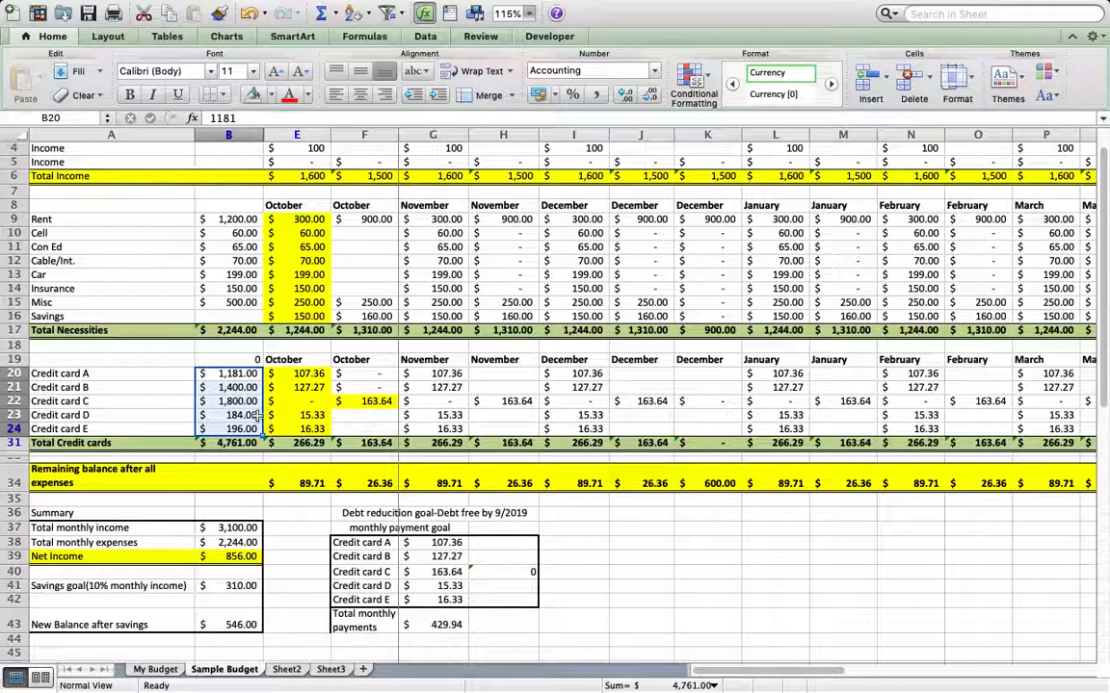
{"action": "left_click", "coordinate": [252, 376]}
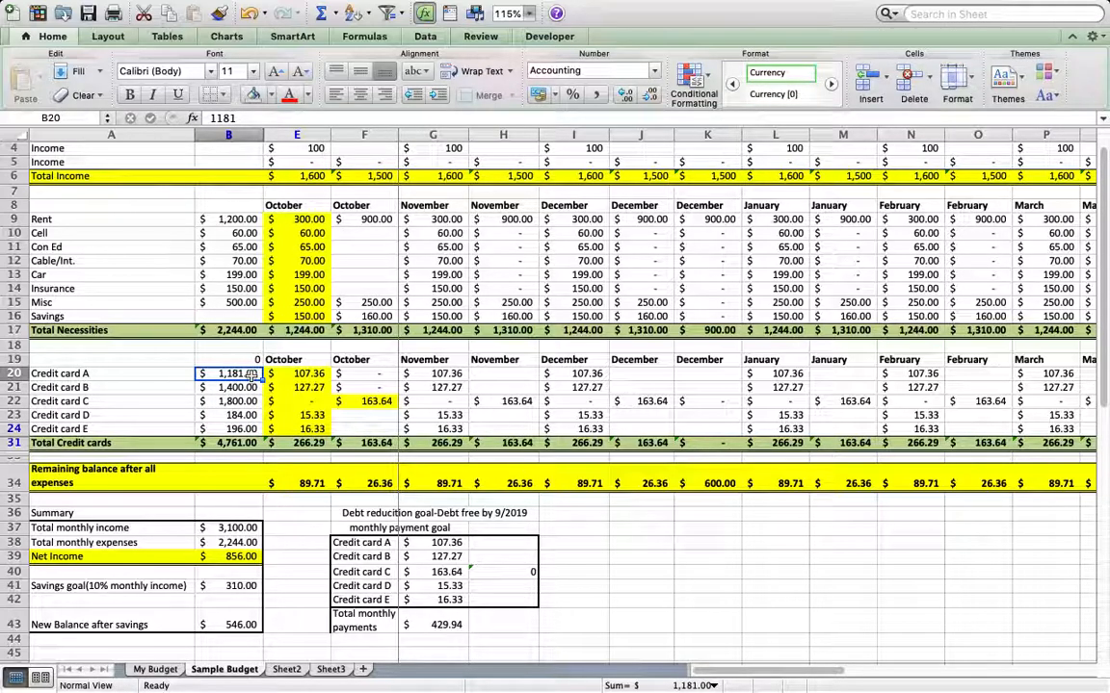
{"action": "left_click", "coordinate": [249, 387]}
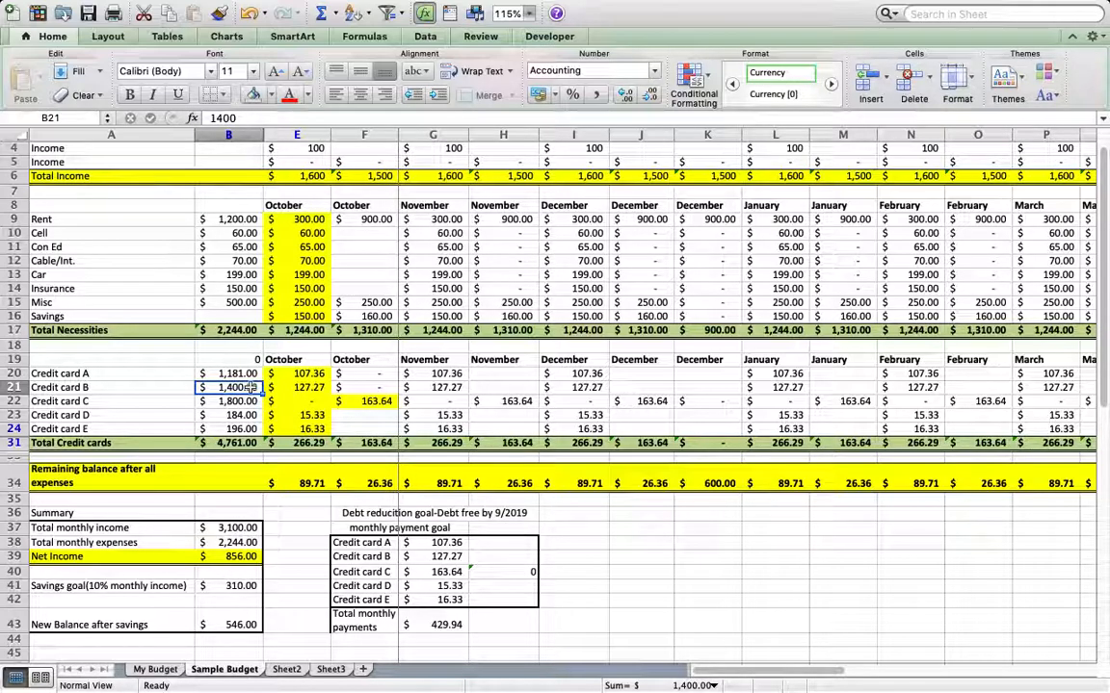
{"action": "left_click_drag", "start_coordinate": [228, 375], "coordinate": [231, 427]}
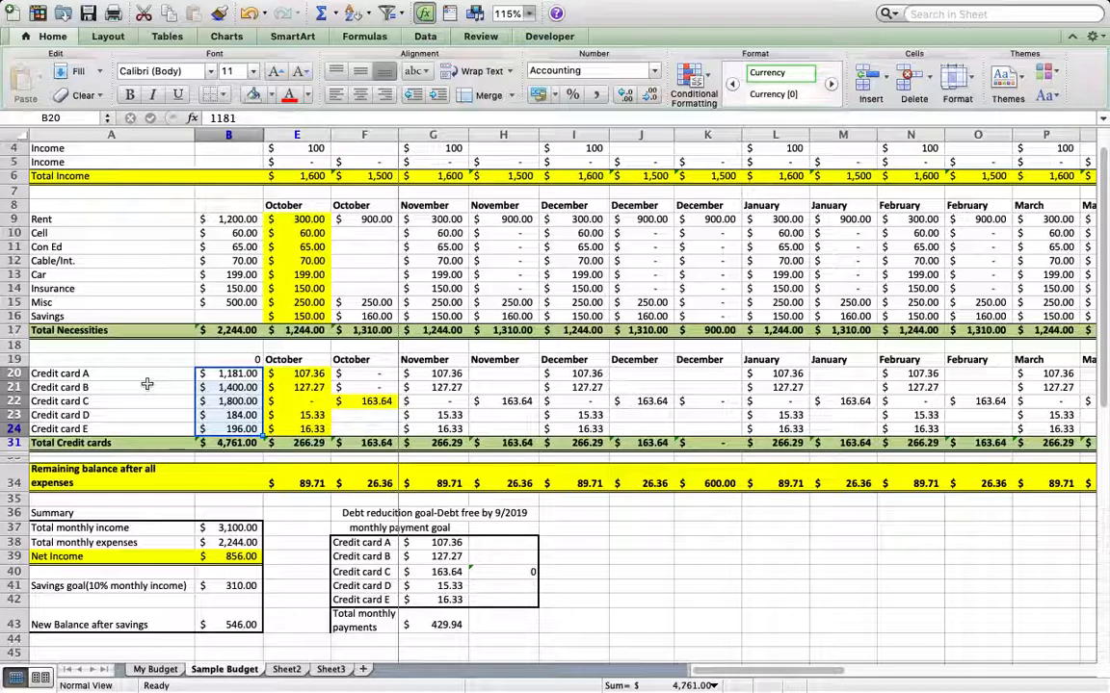
{"action": "left_click", "coordinate": [303, 472]}
{"action": "scroll", "coordinate": [303, 472], "scroll_direction": "down", "scroll_amount": 1}
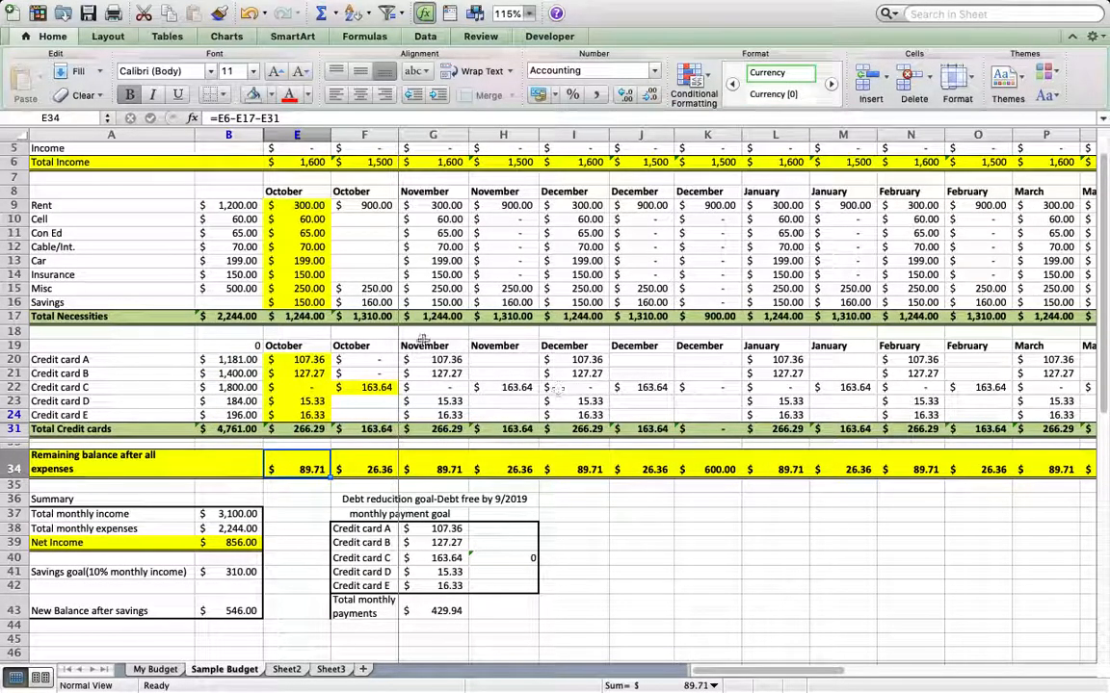
{"action": "scroll", "coordinate": [626, 421], "scroll_direction": "up", "scroll_amount": 2}
{"action": "scroll", "coordinate": [129, 383], "scroll_direction": "down", "scroll_amount": 10}
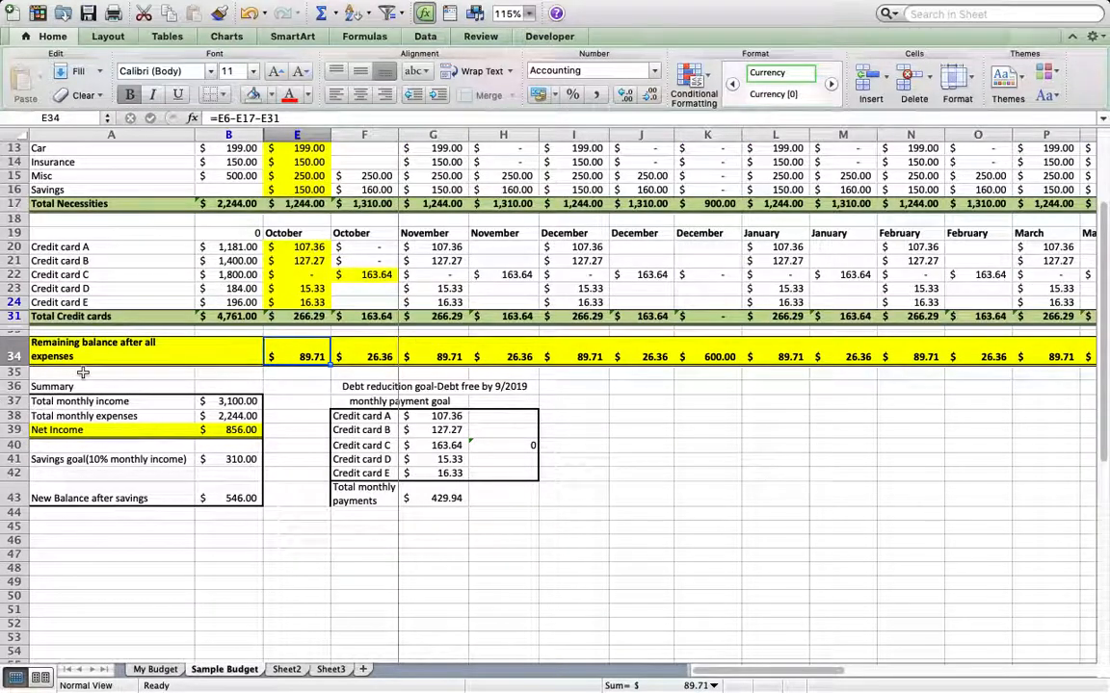
- Examine the Summary block and trace its total monthly income back to the two October Total Income cells
{"action": "left_click_drag", "start_coordinate": [38, 387], "coordinate": [262, 494]}
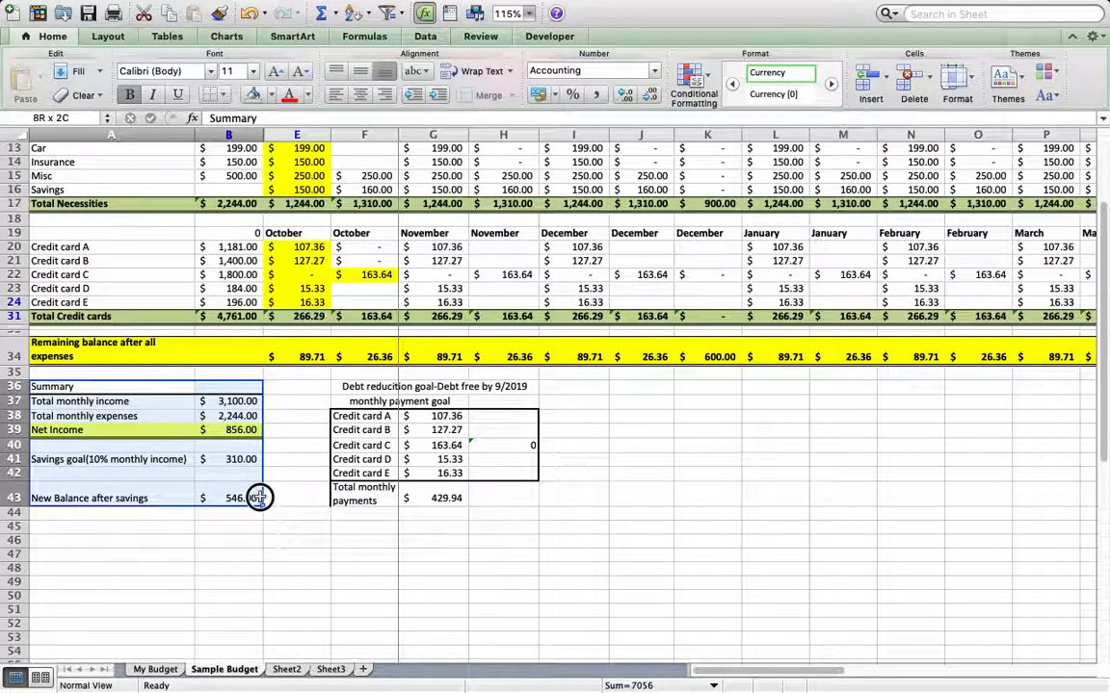
{"action": "left_click", "coordinate": [244, 400]}
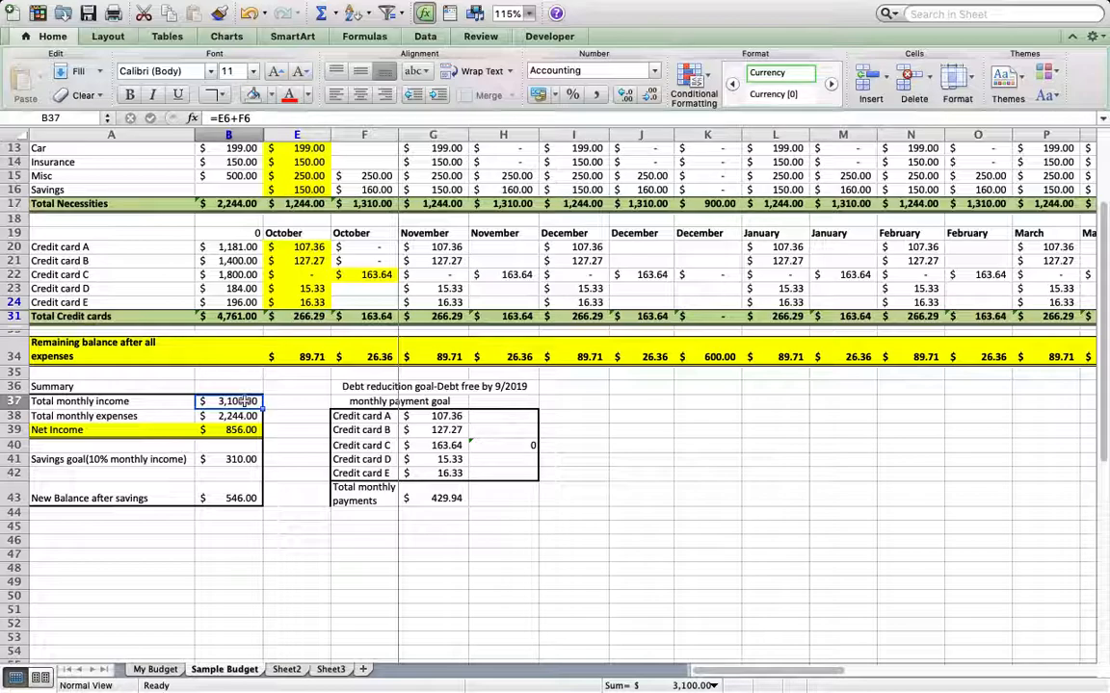
{"action": "scroll", "coordinate": [244, 400], "scroll_direction": "down", "scroll_amount": 2}
{"action": "scroll", "coordinate": [243, 401], "scroll_direction": "up", "scroll_amount": 5}
{"action": "scroll", "coordinate": [244, 400], "scroll_direction": "up", "scroll_amount": 2}
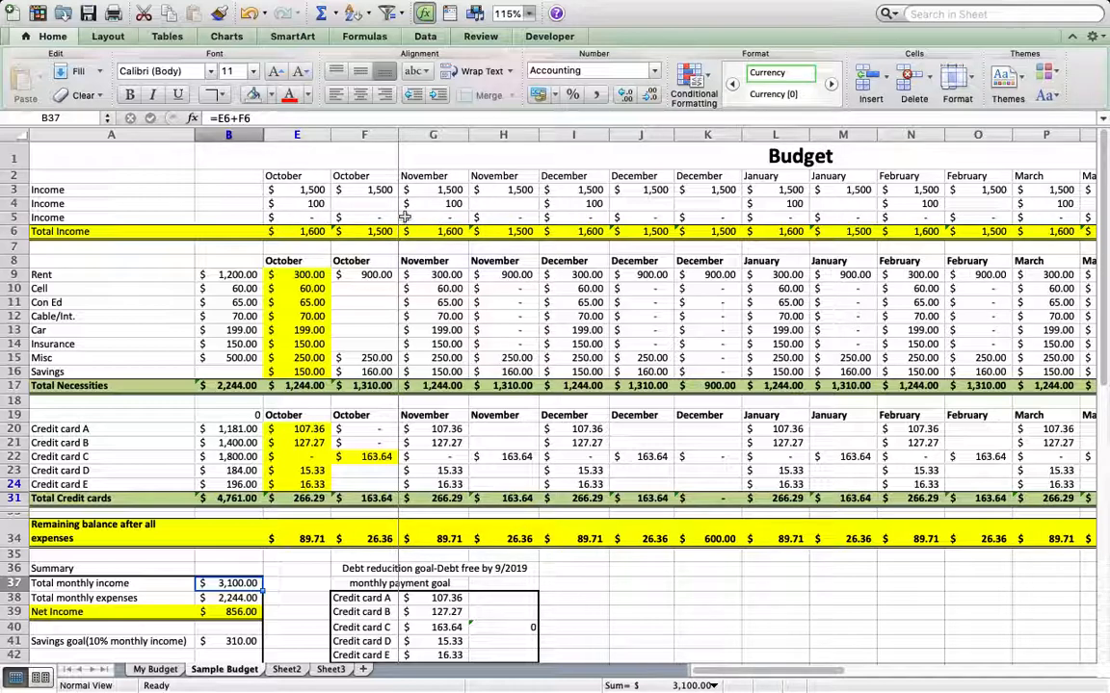
{"action": "scroll", "coordinate": [371, 212], "scroll_direction": "down", "scroll_amount": 1}
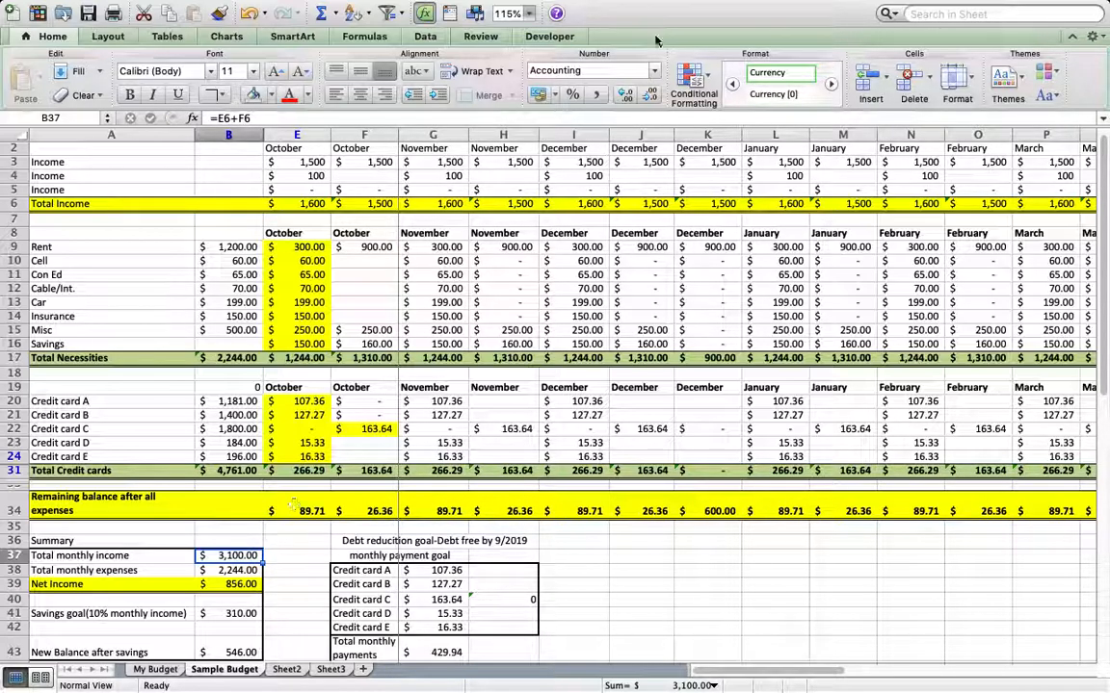
{"action": "left_click", "coordinate": [311, 204]}
{"action": "left_click_drag", "start_coordinate": [311, 204], "coordinate": [359, 204]}
{"action": "scroll", "coordinate": [145, 578], "scroll_direction": "down", "scroll_amount": 3}
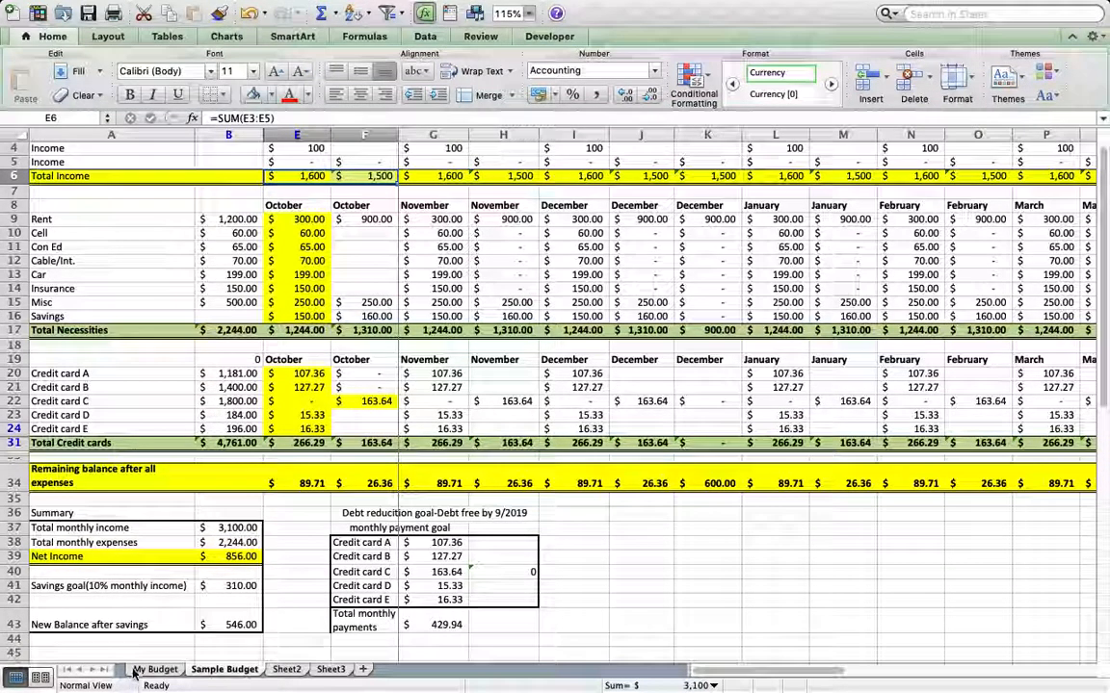
{"action": "left_click", "coordinate": [150, 500]}
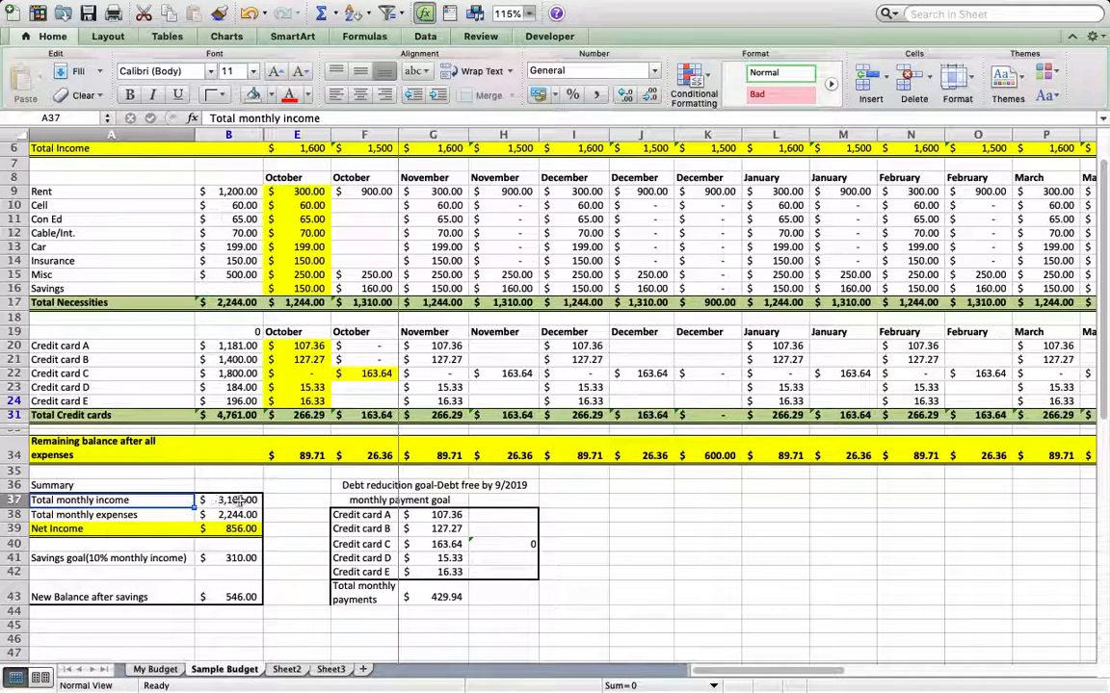
{"action": "left_click", "coordinate": [239, 500]}
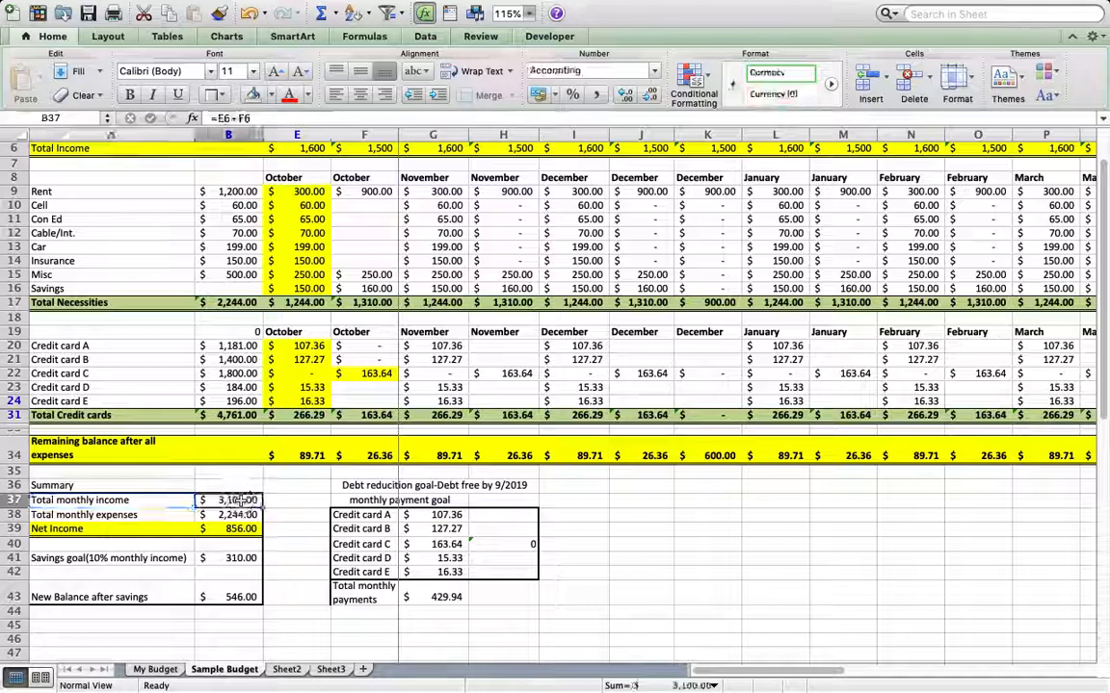
- Trace the Summary's total monthly expenses to the necessities amounts and inspect how Net Income is calculated from income and expenses
{"action": "left_click", "coordinate": [149, 517]}
{"action": "left_click", "coordinate": [222, 516]}
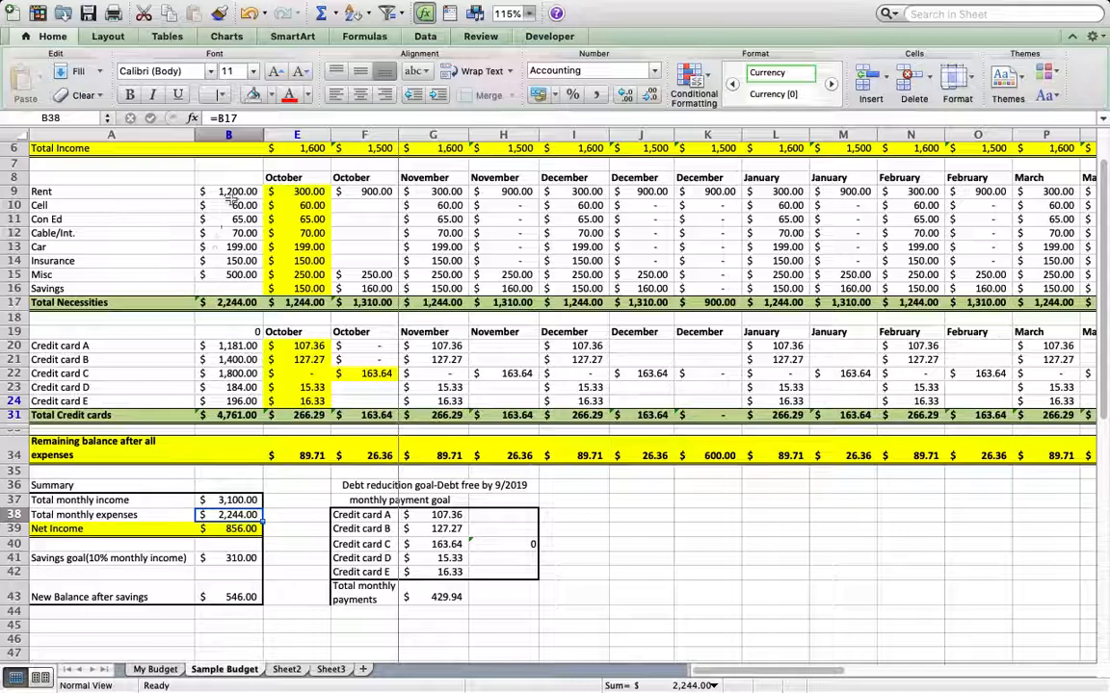
{"action": "left_click_drag", "start_coordinate": [231, 192], "coordinate": [243, 260]}
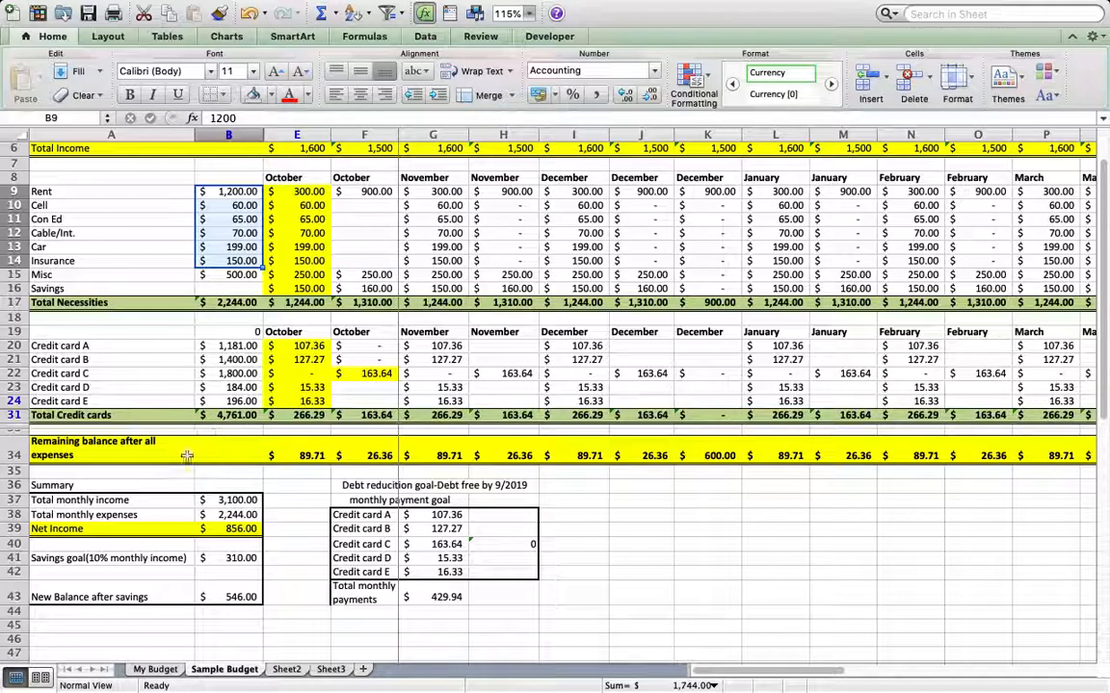
{"action": "scroll", "coordinate": [150, 514], "scroll_direction": "up", "scroll_amount": 1}
{"action": "scroll", "coordinate": [129, 508], "scroll_direction": "down", "scroll_amount": 5}
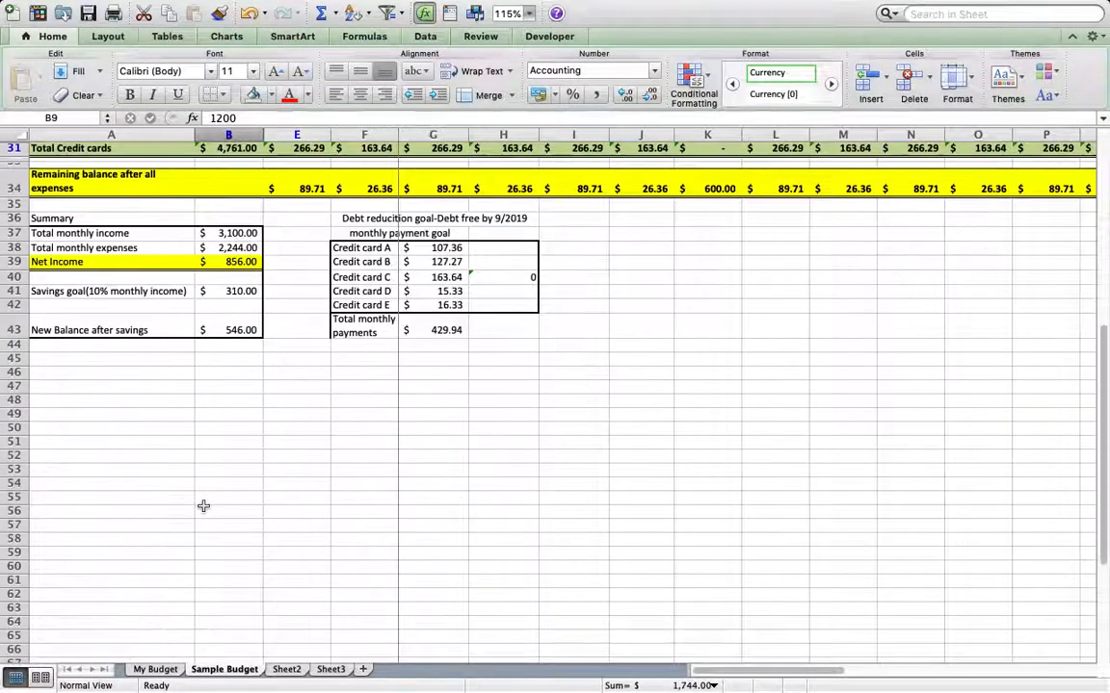
{"action": "scroll", "coordinate": [242, 402], "scroll_direction": "up", "scroll_amount": 1}
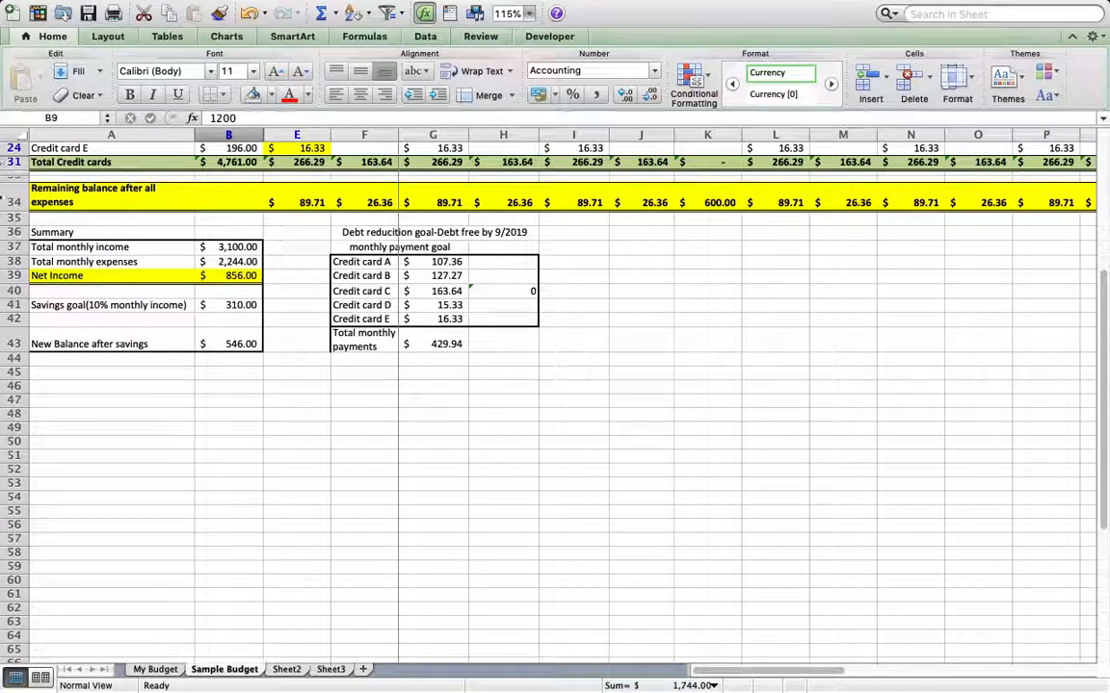
{"action": "left_click", "coordinate": [236, 248]}
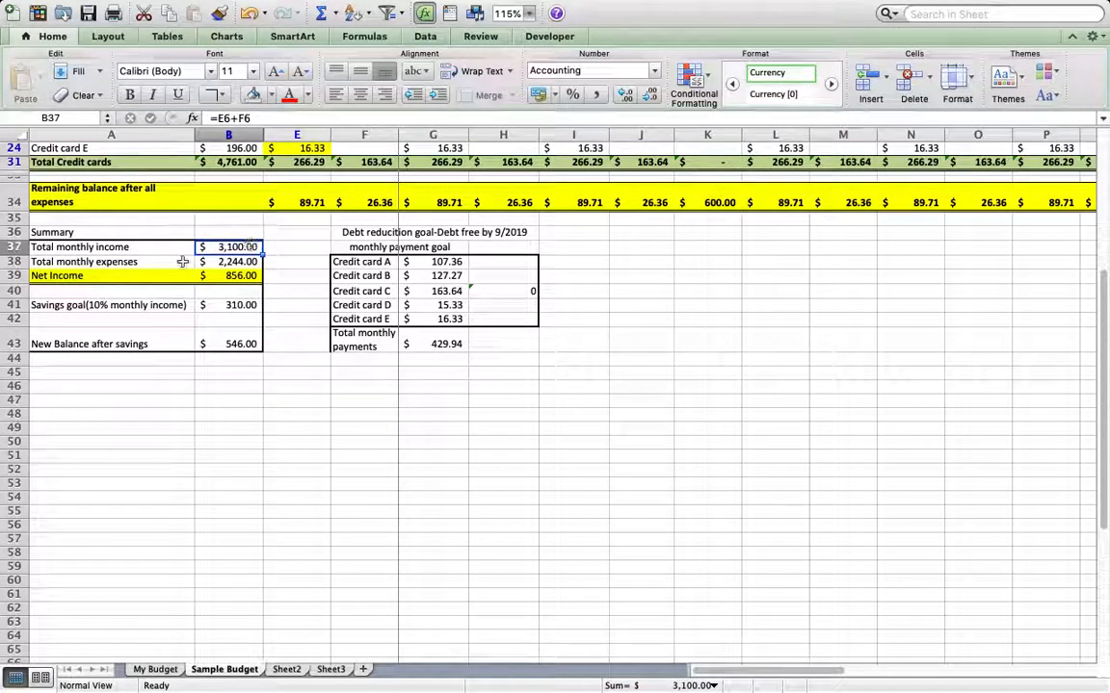
{"action": "left_click", "coordinate": [250, 261]}
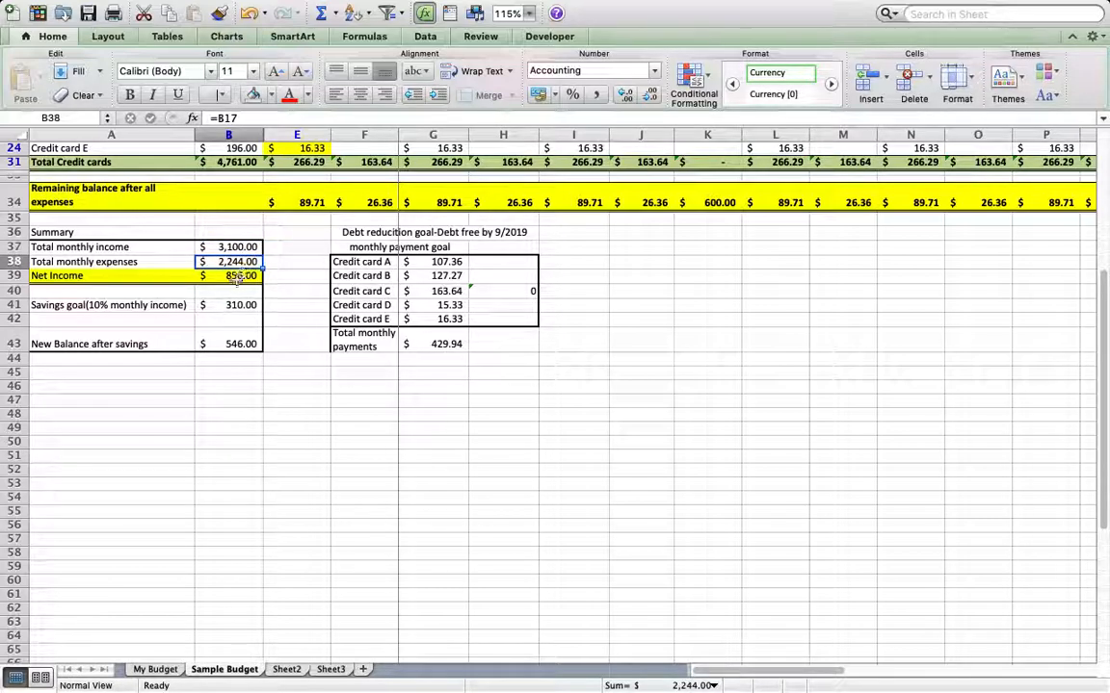
{"action": "left_click", "coordinate": [85, 279]}
{"action": "left_click", "coordinate": [248, 278]}
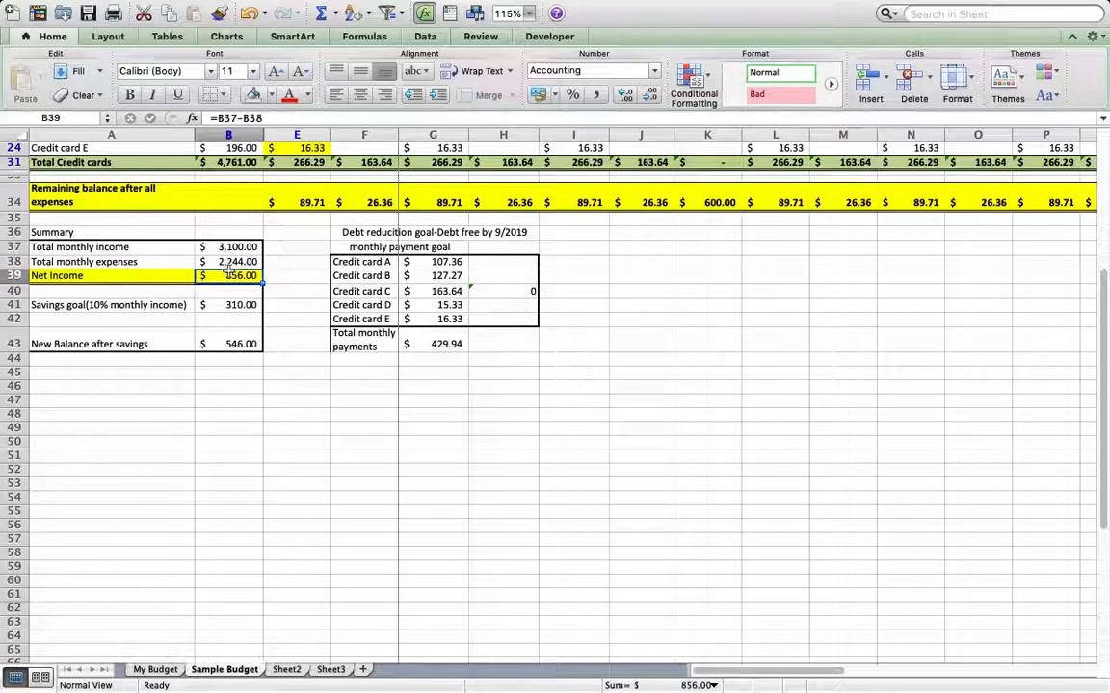
- Inspect how the Summary's 10% savings goal derives from total monthly income and how New Balance after savings is calculated
{"action": "left_click", "coordinate": [93, 304]}
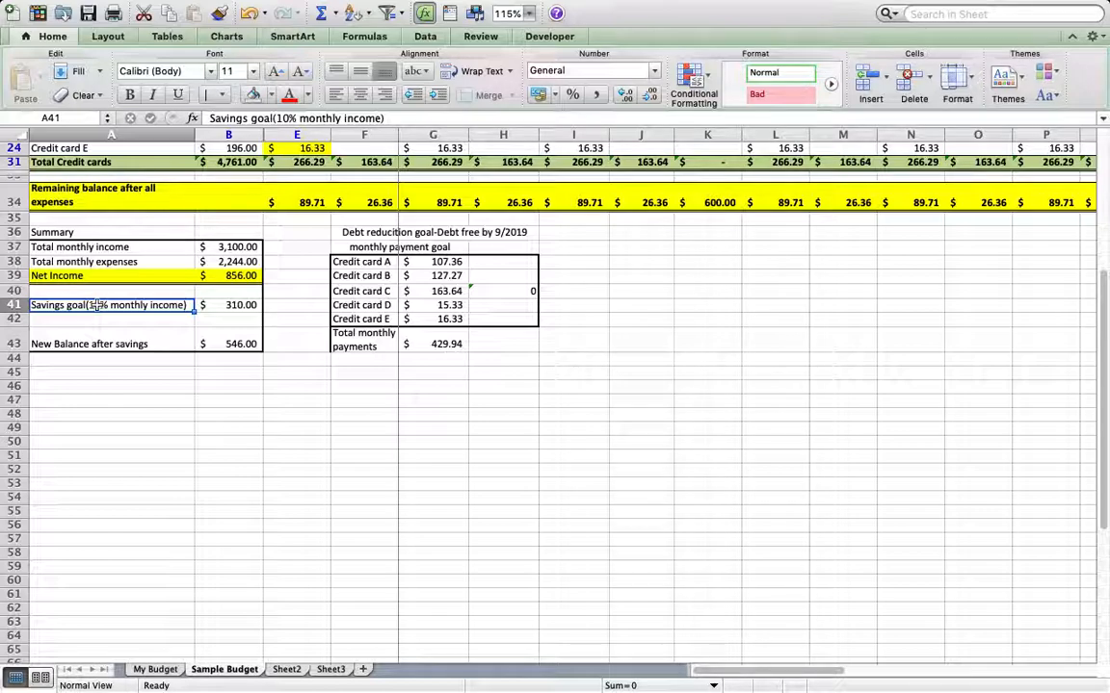
{"action": "left_click", "coordinate": [247, 246]}
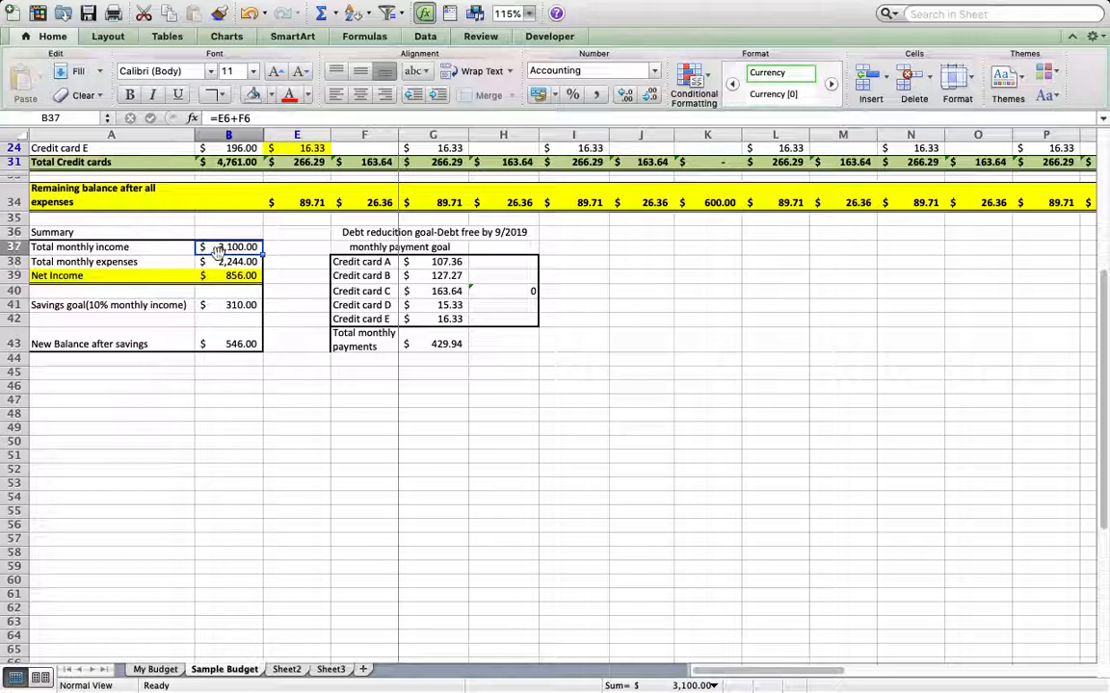
{"action": "left_click", "coordinate": [236, 305]}
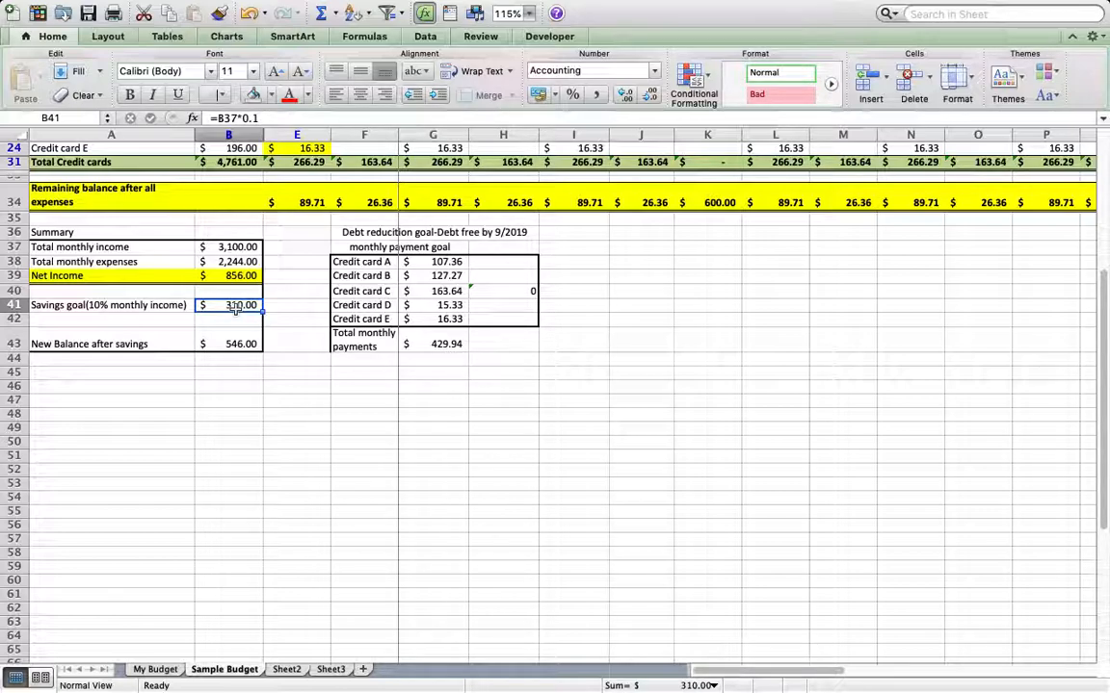
{"action": "left_click", "coordinate": [235, 316]}
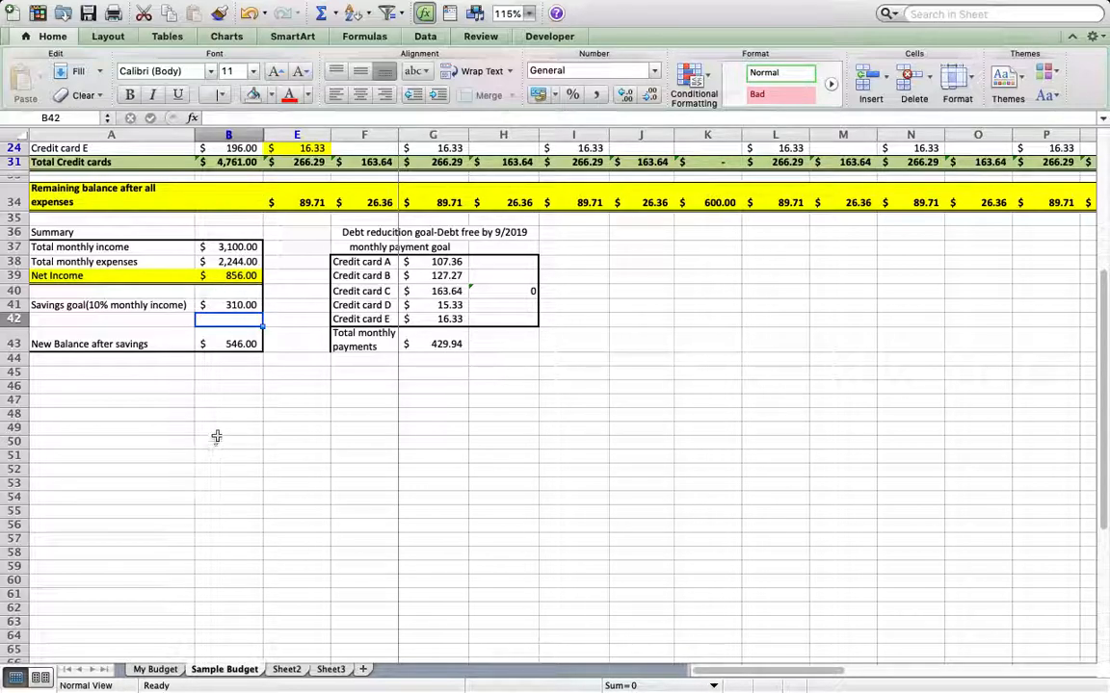
{"action": "left_click", "coordinate": [238, 305]}
{"action": "left_click", "coordinate": [236, 342]}
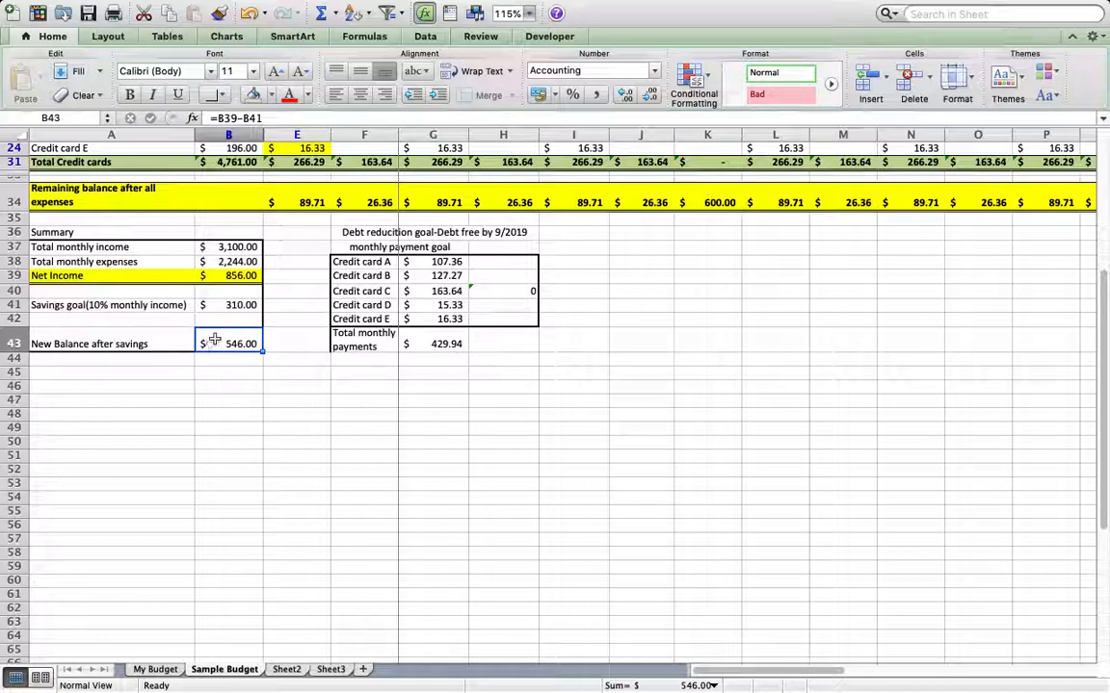
- Trace Credit card A's monthly payment in the debt reduction goal table to its balance in column B and its October payment
{"action": "scroll", "coordinate": [213, 338], "scroll_direction": "up", "scroll_amount": 1}
{"action": "scroll", "coordinate": [214, 337], "scroll_direction": "up", "scroll_amount": 4}
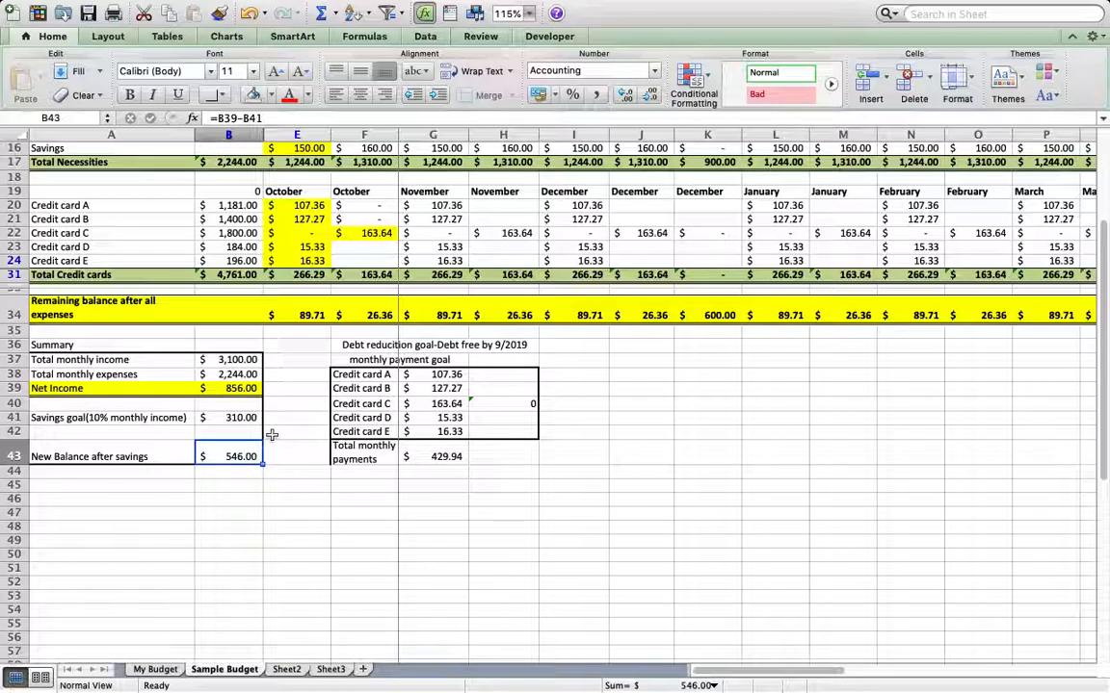
{"action": "scroll", "coordinate": [273, 436], "scroll_direction": "up", "scroll_amount": 1}
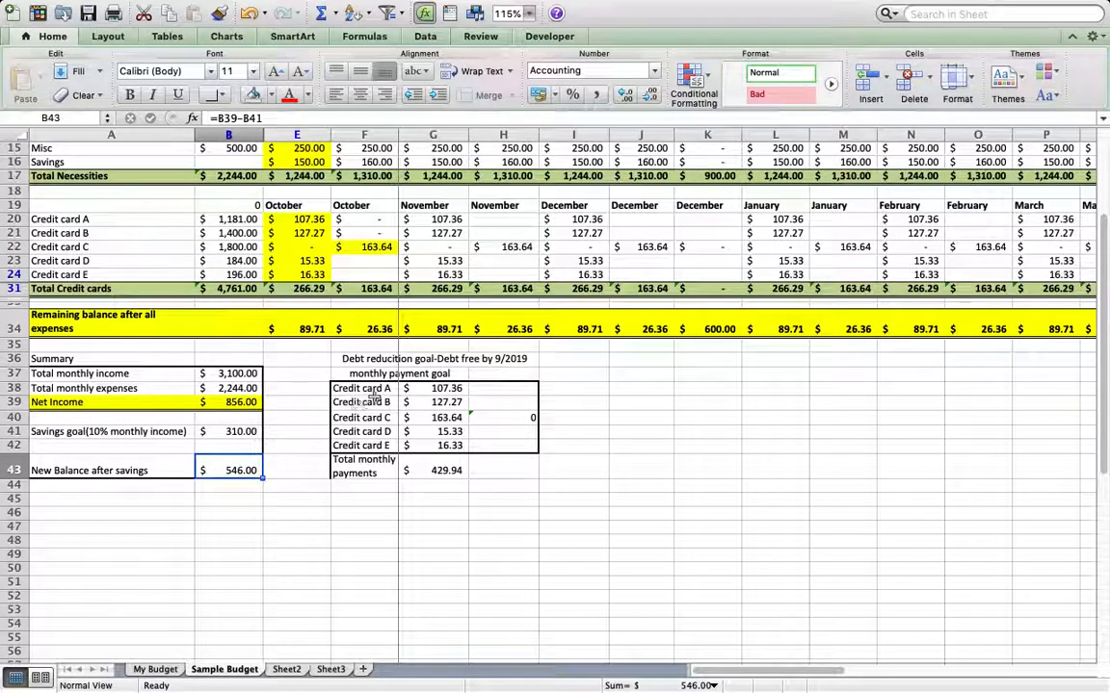
{"action": "scroll", "coordinate": [332, 359], "scroll_direction": "down", "scroll_amount": 3}
{"action": "scroll", "coordinate": [337, 361], "scroll_direction": "up", "scroll_amount": 3}
{"action": "scroll", "coordinate": [380, 403], "scroll_direction": "down", "scroll_amount": 3}
{"action": "scroll", "coordinate": [380, 402], "scroll_direction": "up", "scroll_amount": 2}
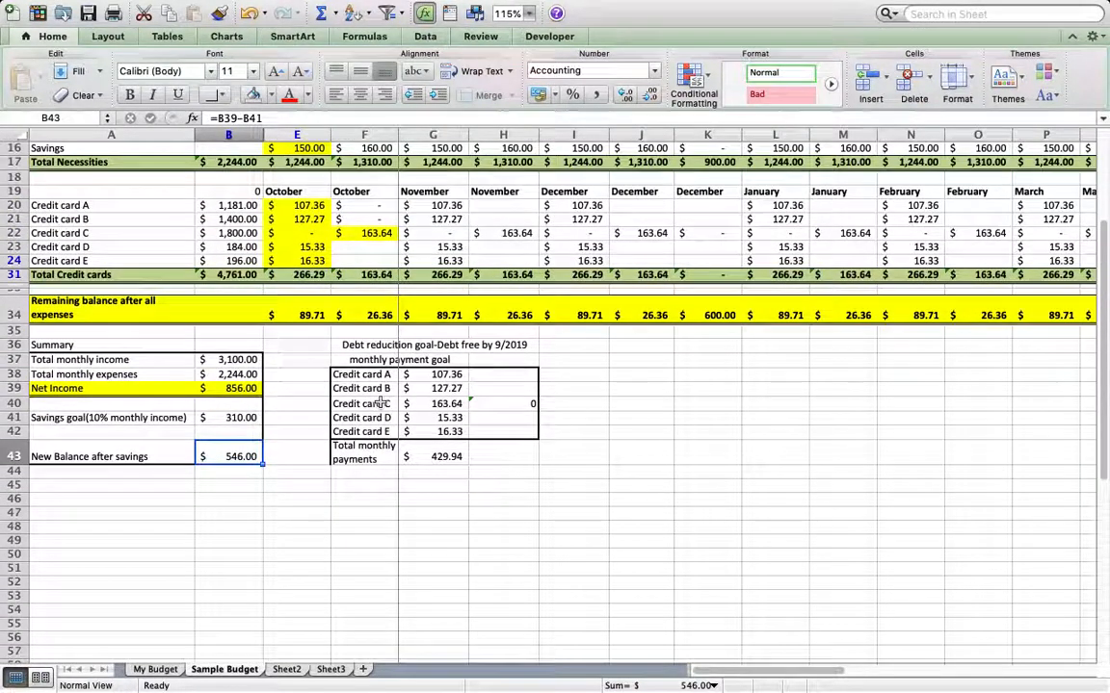
{"action": "scroll", "coordinate": [382, 404], "scroll_direction": "up", "scroll_amount": 2}
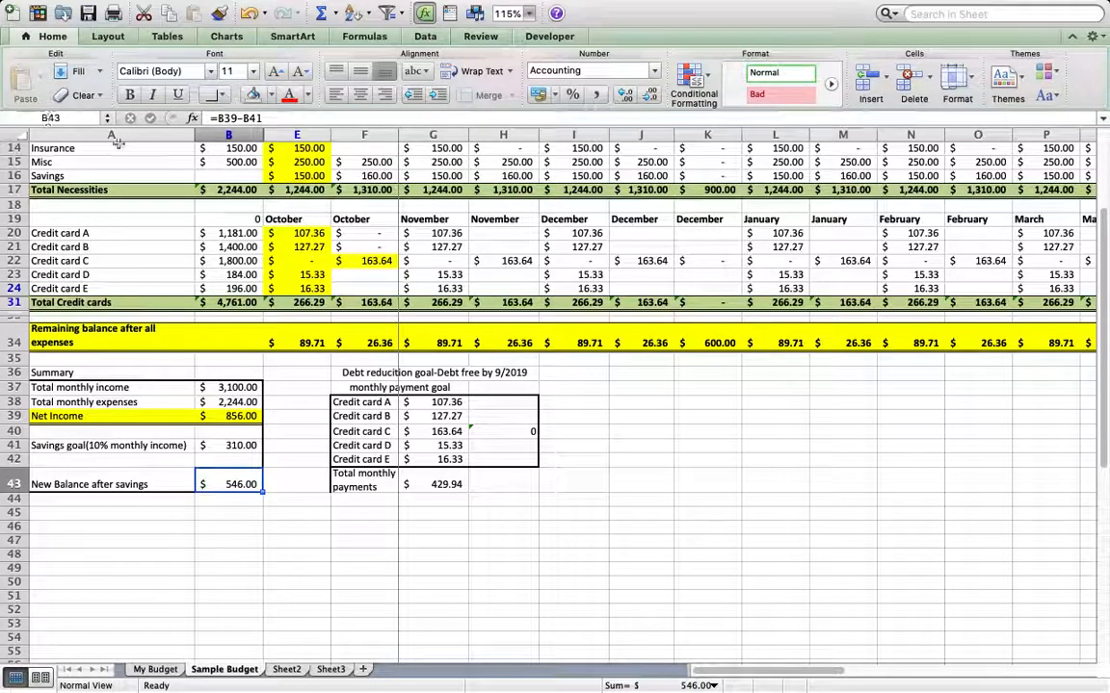
{"action": "left_click", "coordinate": [241, 233]}
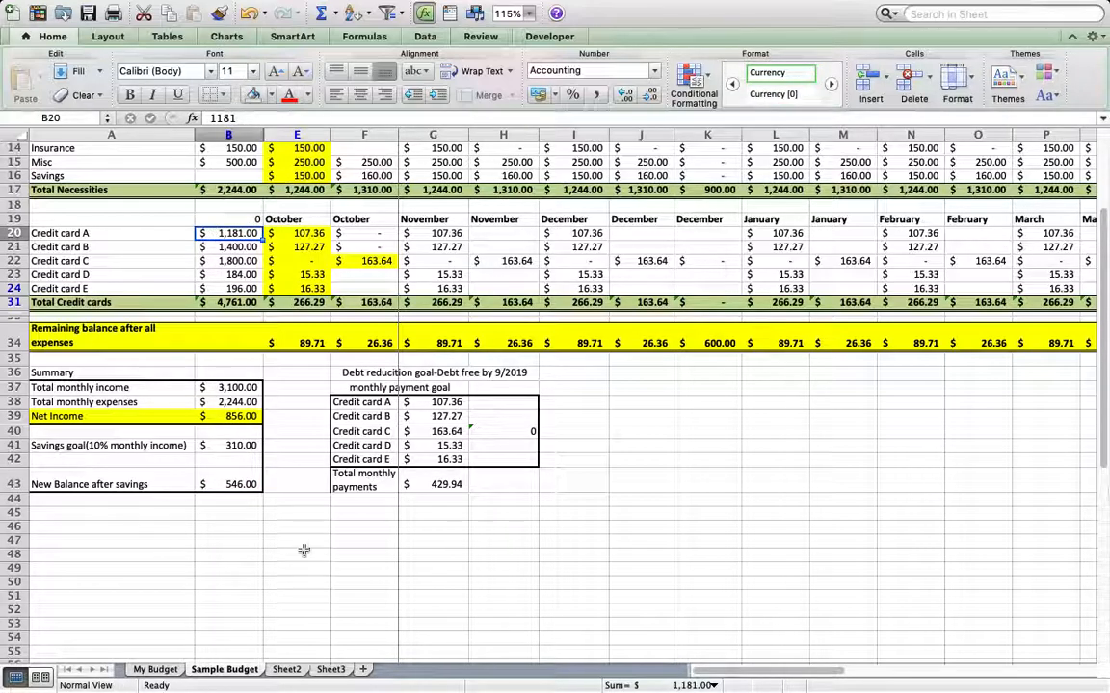
{"action": "left_click", "coordinate": [433, 401]}
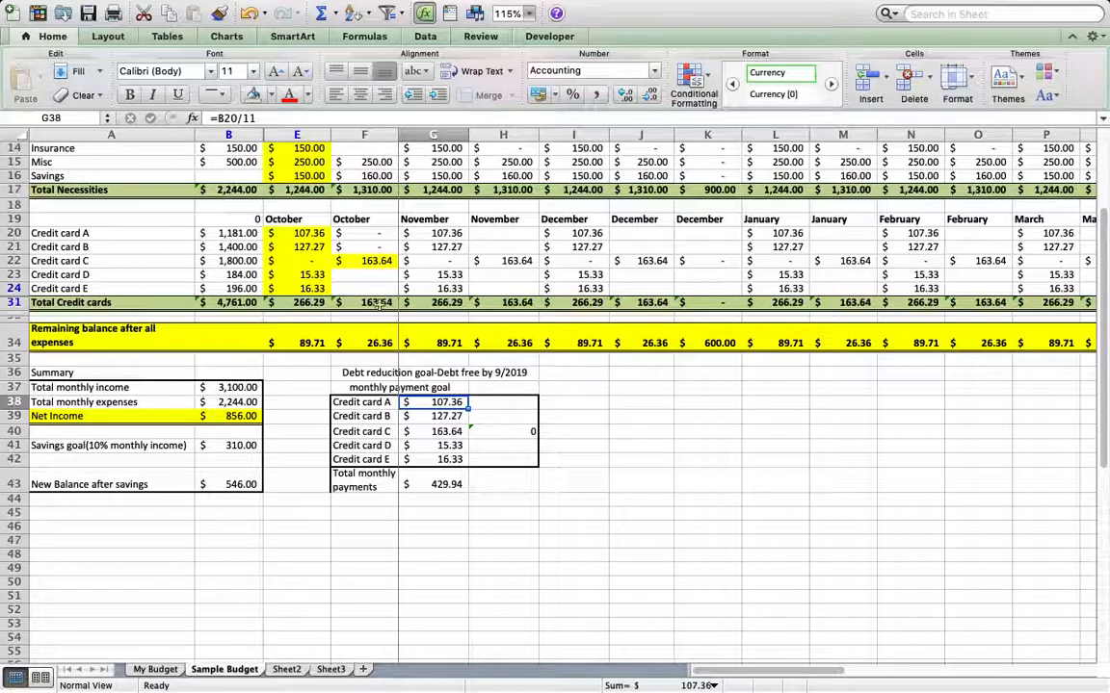
{"action": "left_click", "coordinate": [301, 234]}
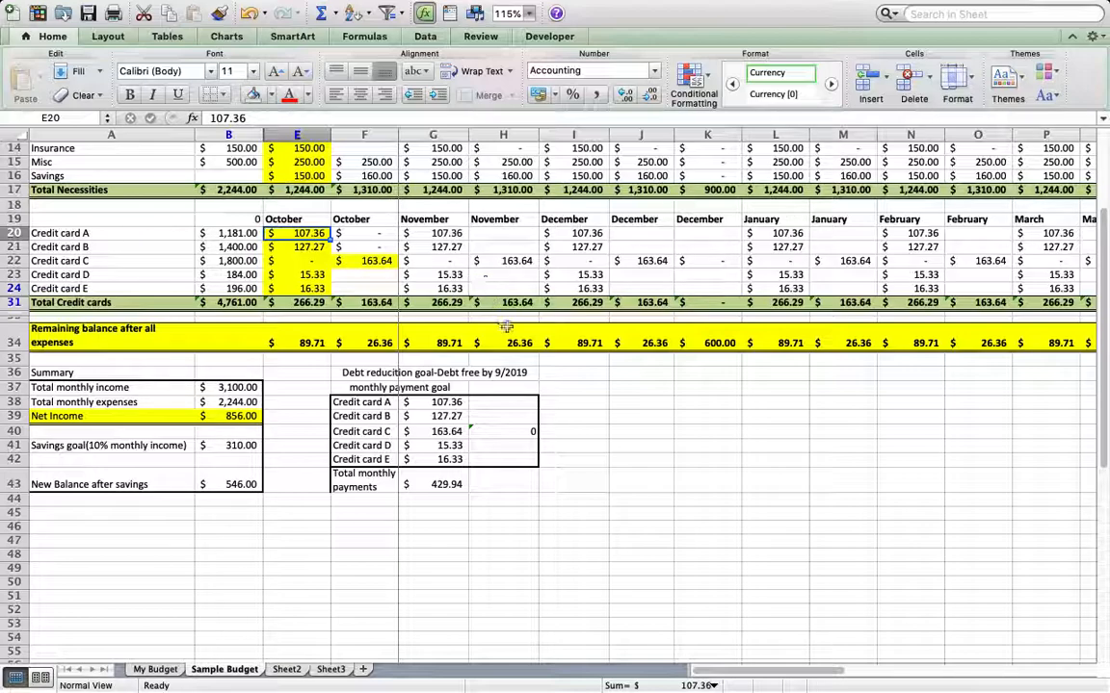
{"action": "left_click", "coordinate": [221, 233]}
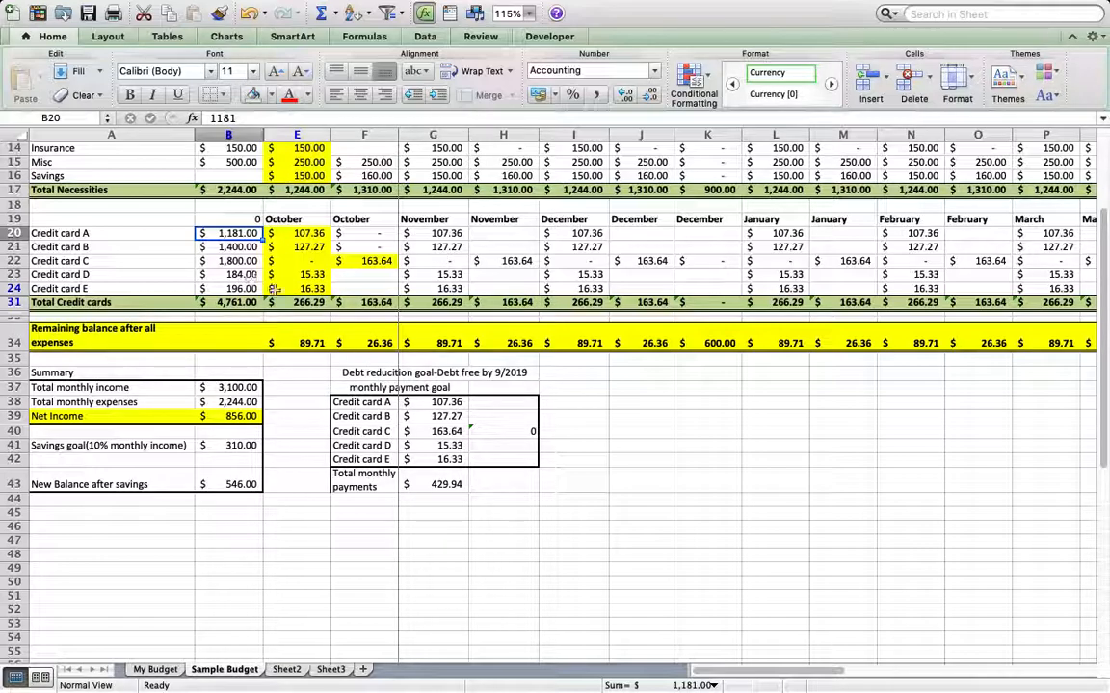
{"action": "left_click", "coordinate": [433, 401]}
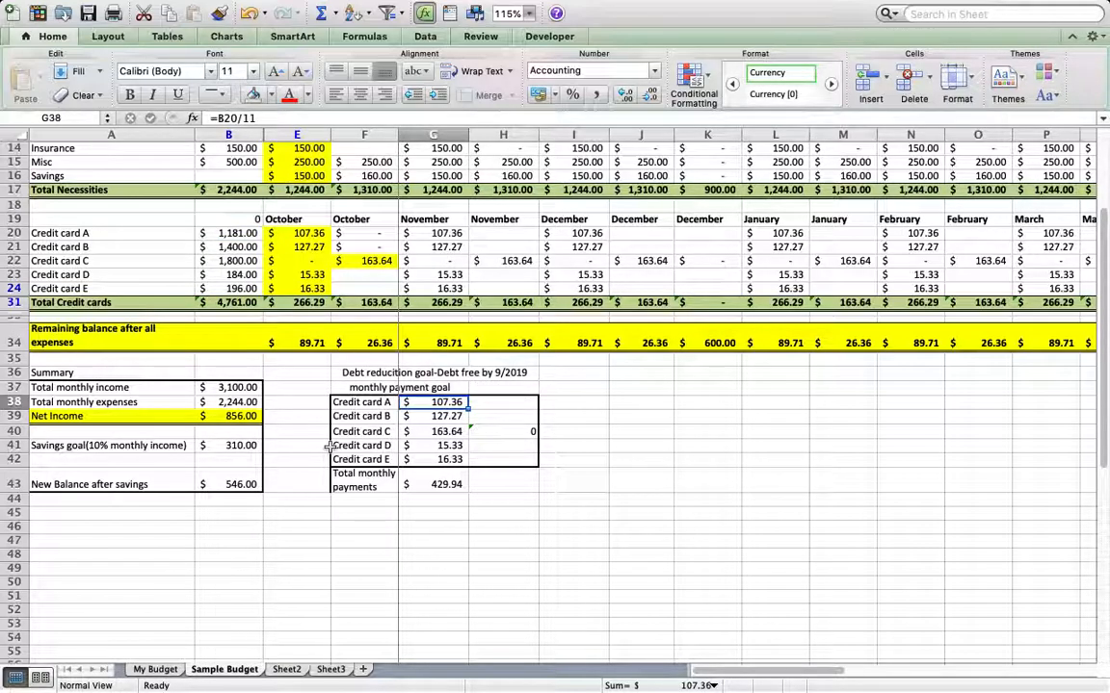
- Inspect the monthly payment goal formulas for Credit cards B to D and the total monthly payments formula
{"action": "key", "text": "Down"}
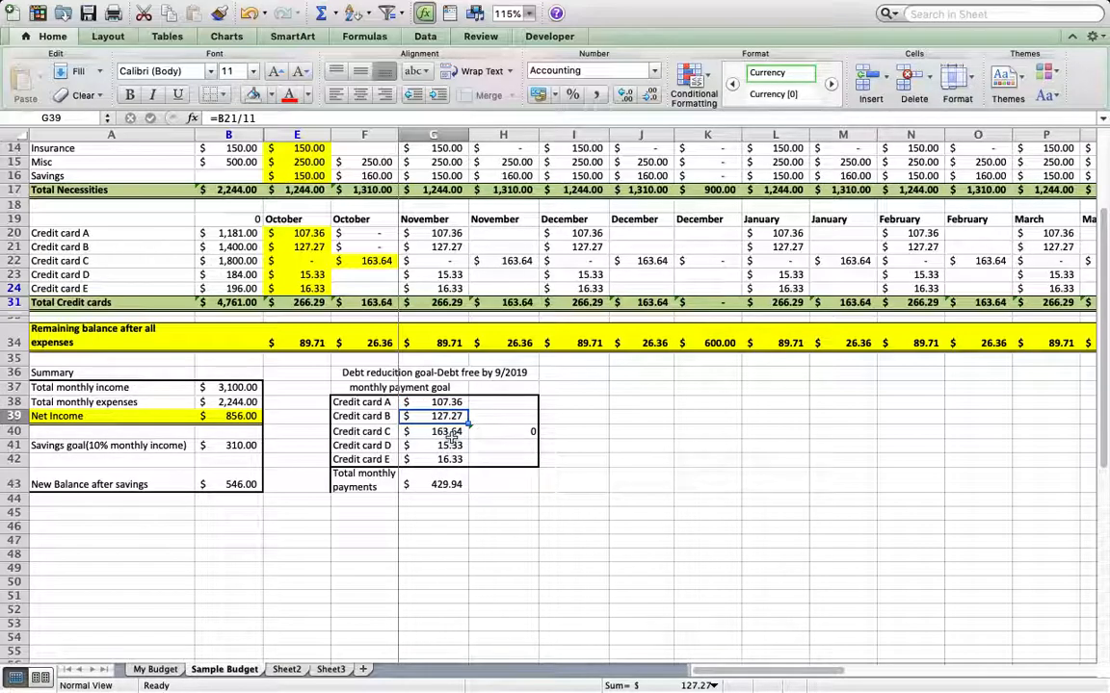
{"action": "left_click", "coordinate": [450, 433]}
{"action": "left_click", "coordinate": [452, 447]}
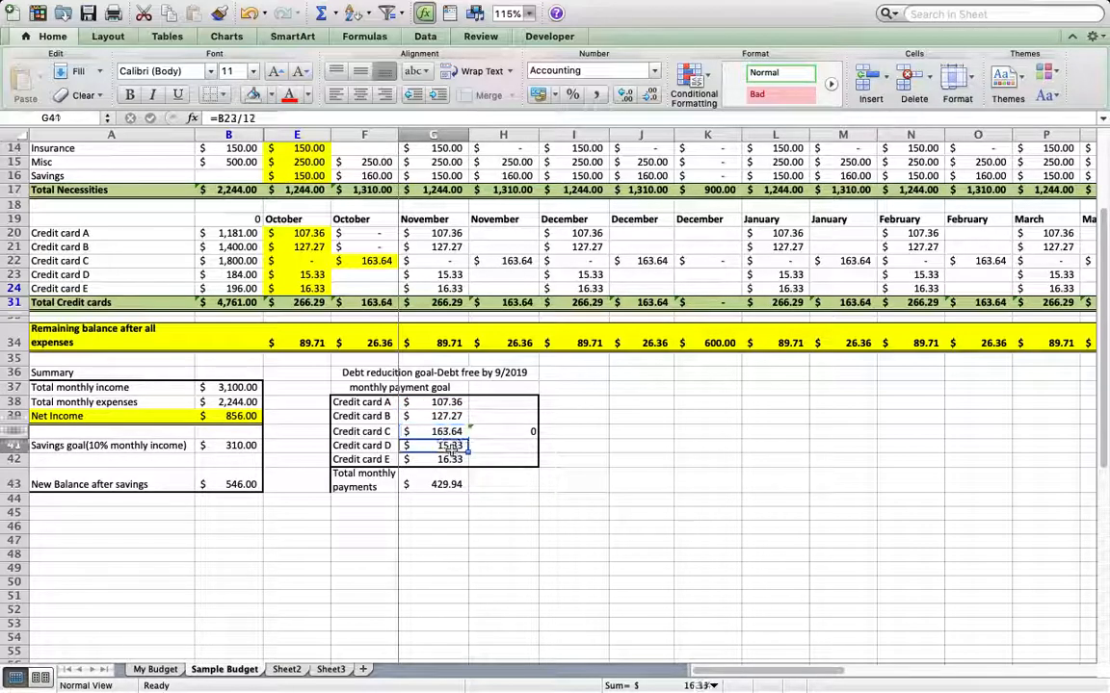
{"action": "left_click", "coordinate": [438, 485]}
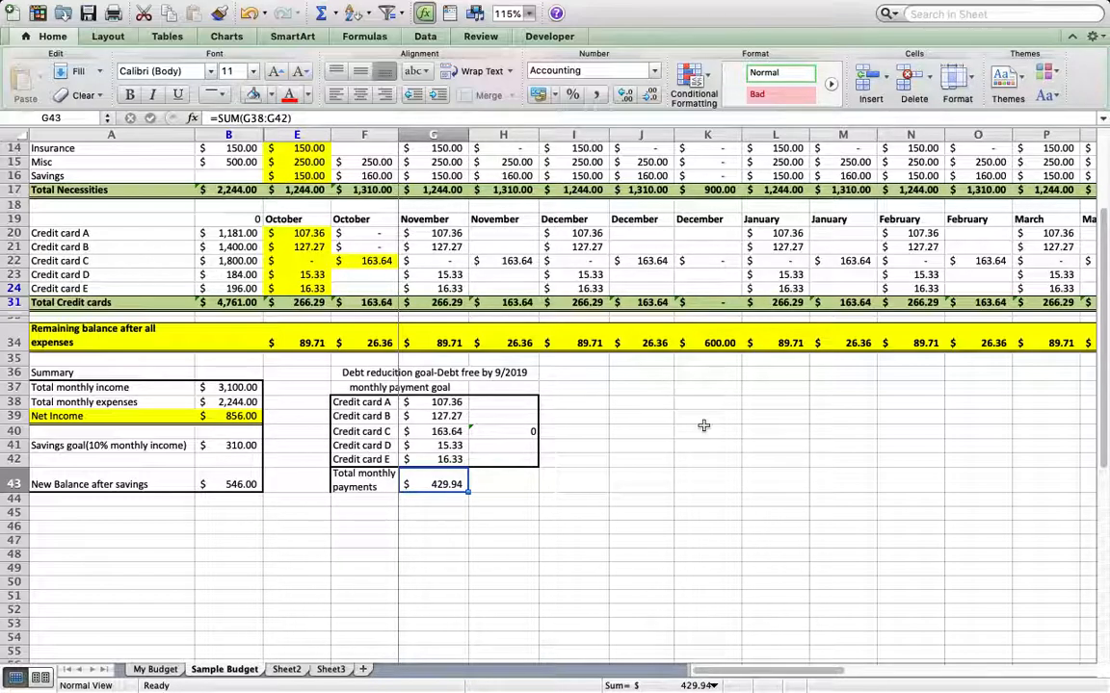
- Review the first October column's heading and its Total Income formula at the start of the budget
{"action": "scroll", "coordinate": [704, 426], "scroll_direction": "up", "scroll_amount": 5}
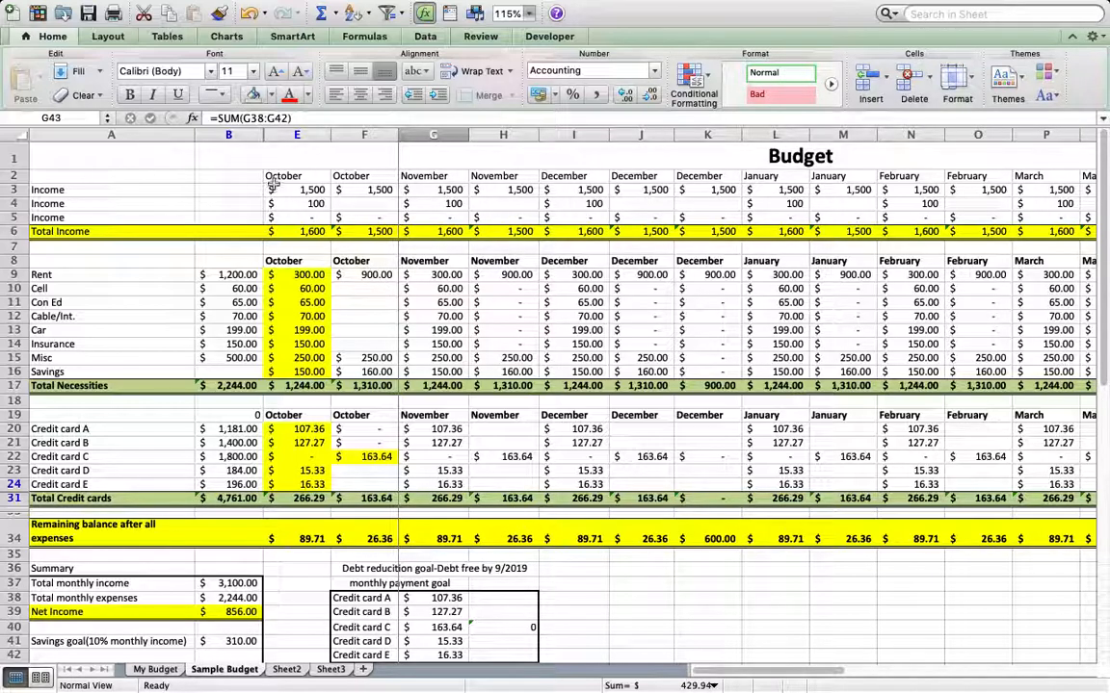
{"action": "left_click", "coordinate": [318, 176]}
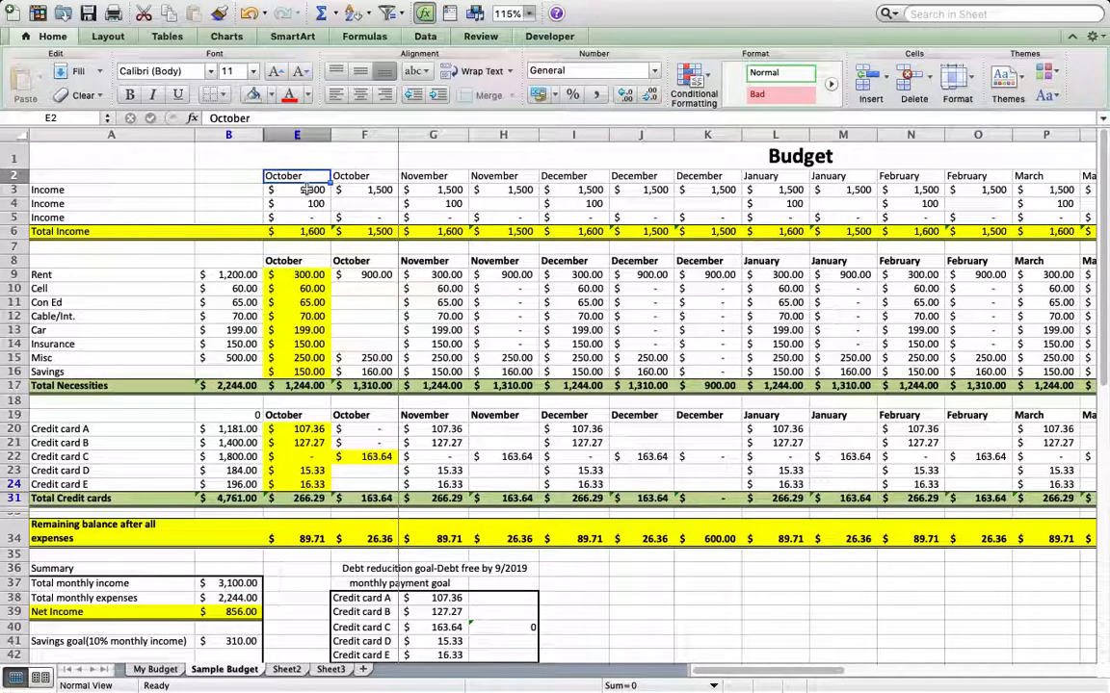
{"action": "left_click", "coordinate": [312, 231]}
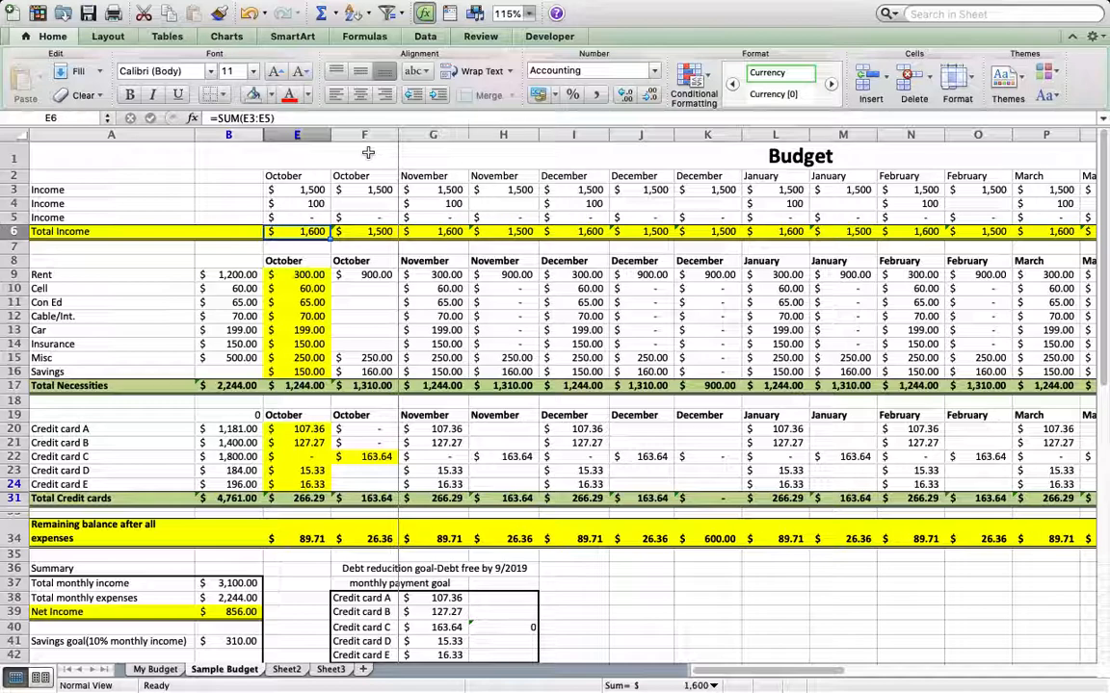
- Review the October Rent amounts, followed by the Cell and Con Ed amounts in the first October column
{"action": "left_click", "coordinate": [315, 277]}
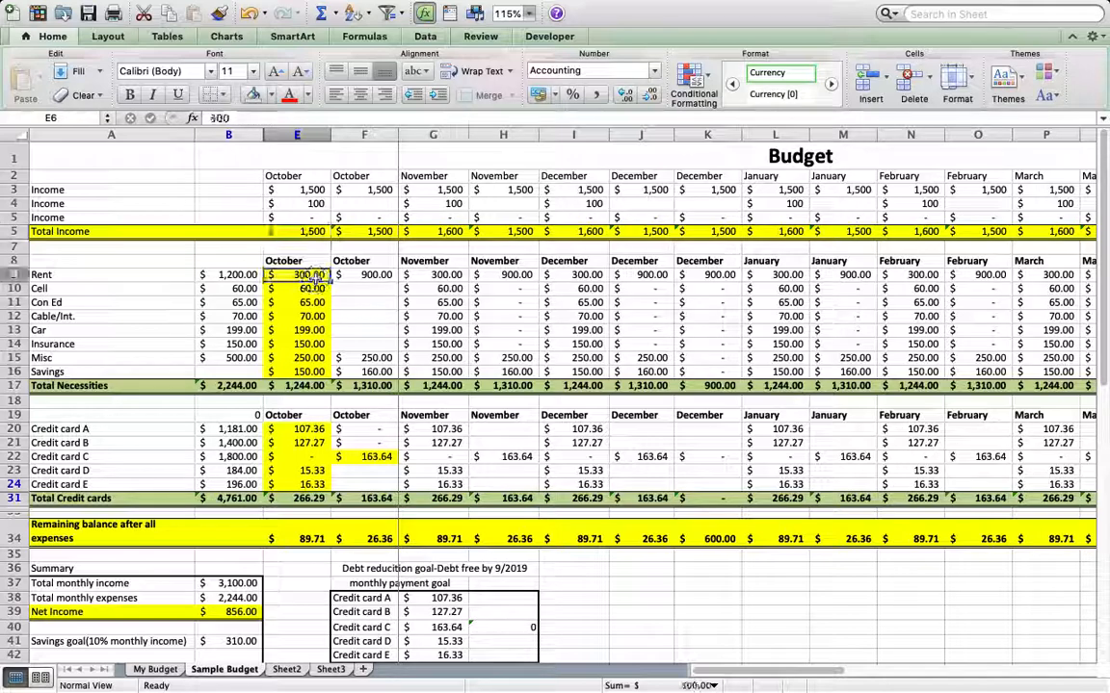
{"action": "left_click", "coordinate": [385, 276]}
{"action": "left_click", "coordinate": [71, 275]}
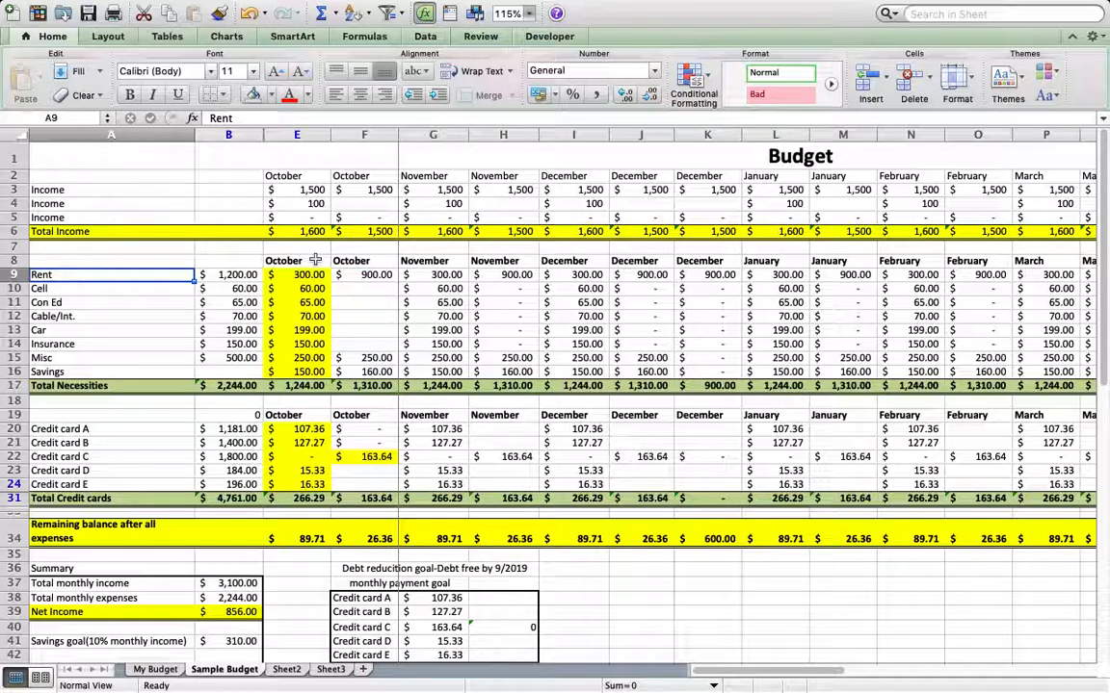
{"action": "left_click", "coordinate": [310, 277]}
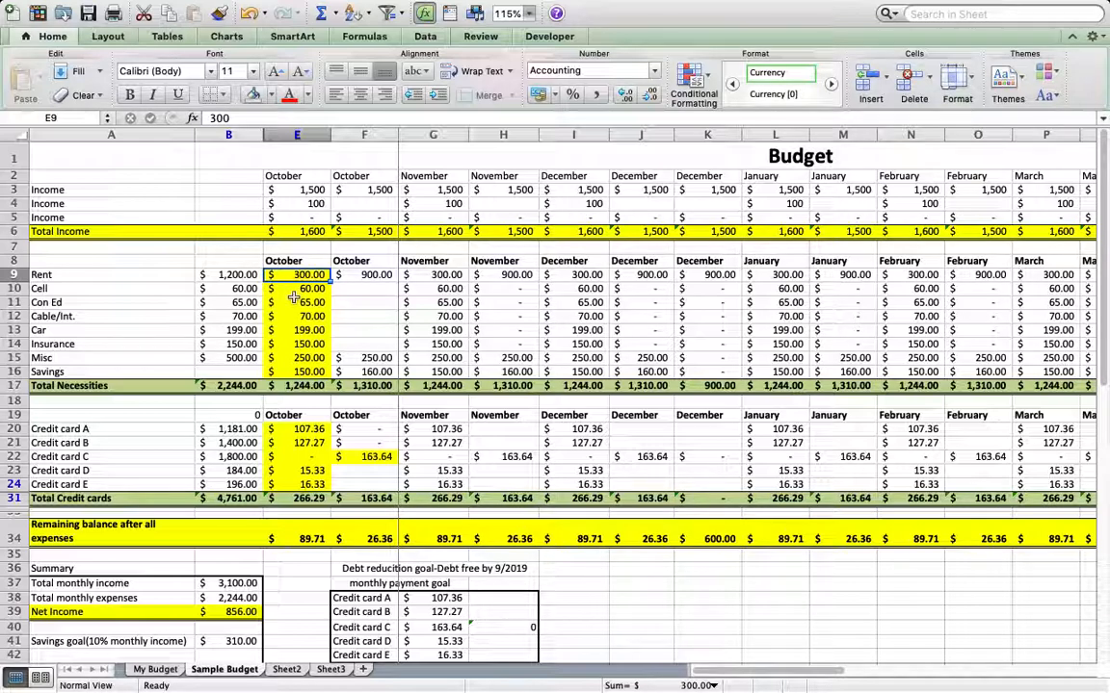
{"action": "key", "text": "Down"}
{"action": "key", "text": "Down"}
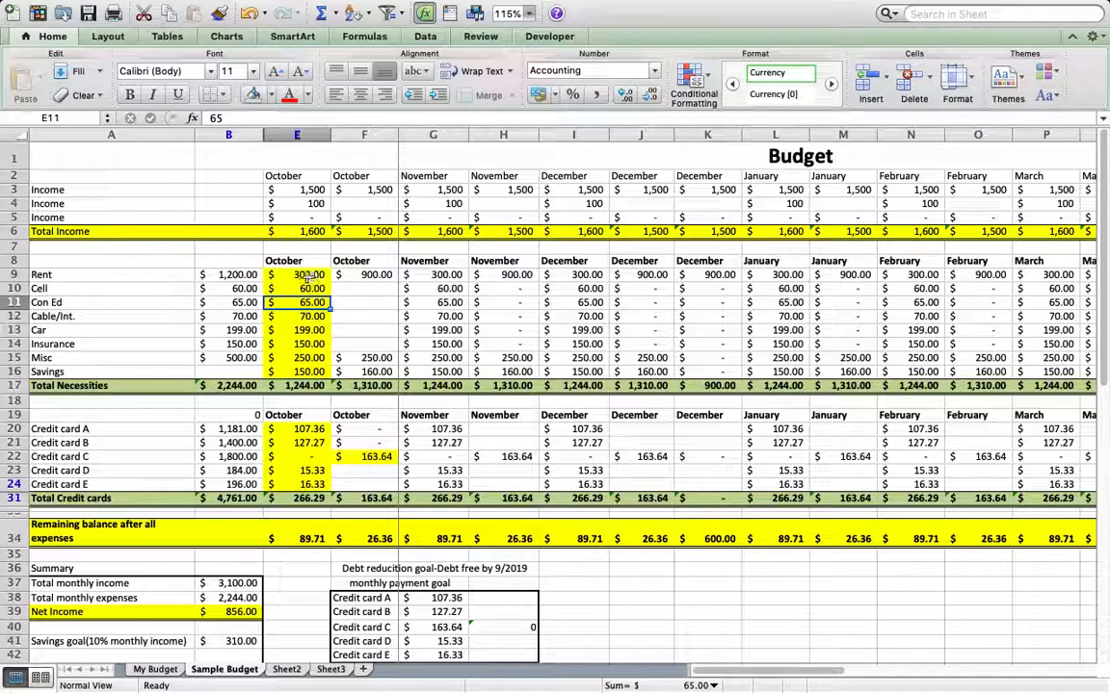
- Check the combined total of the two October Rent payments and view the first November Rent payment
{"action": "left_click", "coordinate": [302, 275]}
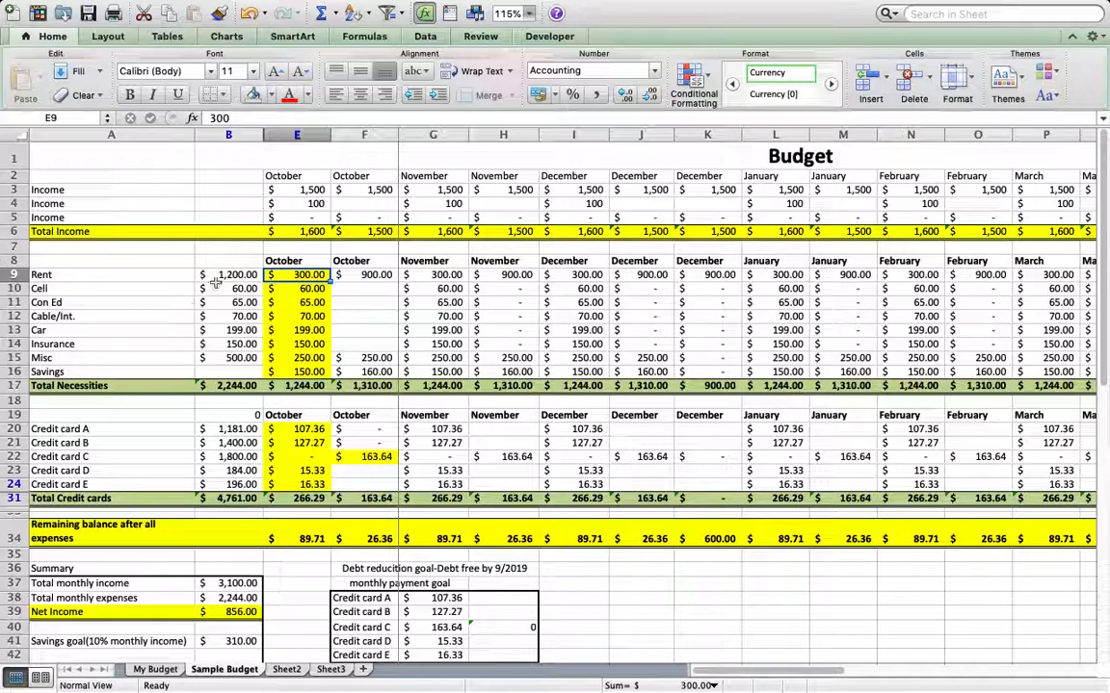
{"action": "left_click", "coordinate": [293, 288]}
{"action": "left_click", "coordinate": [295, 276]}
{"action": "left_click_drag", "start_coordinate": [296, 277], "coordinate": [369, 274]}
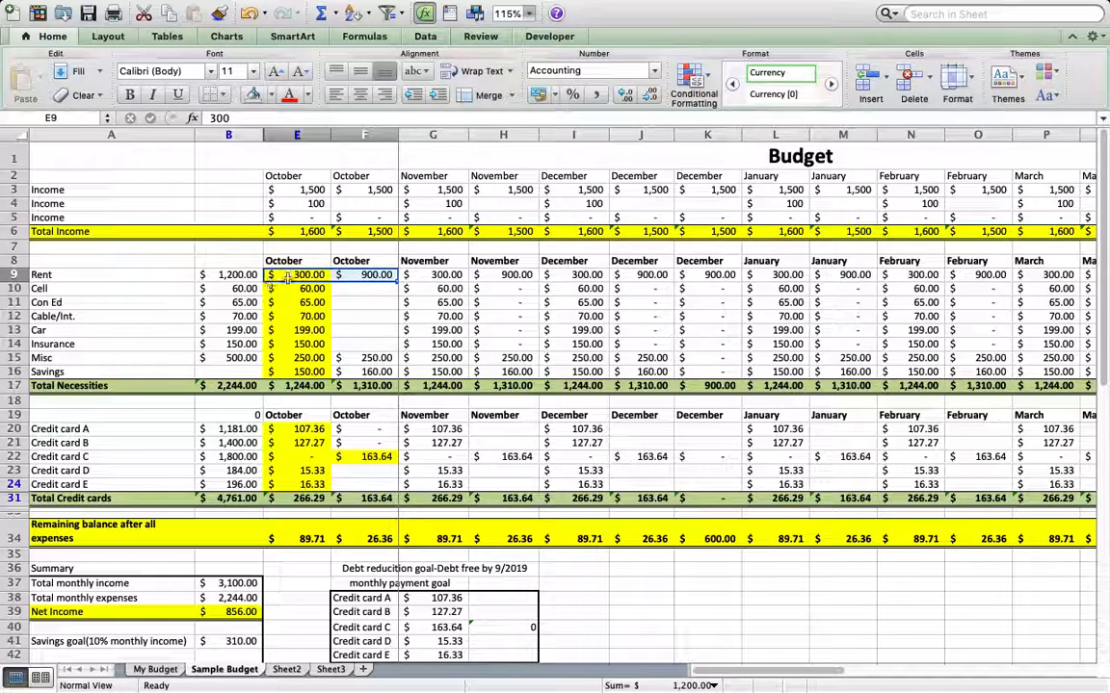
{"action": "left_click", "coordinate": [449, 273]}
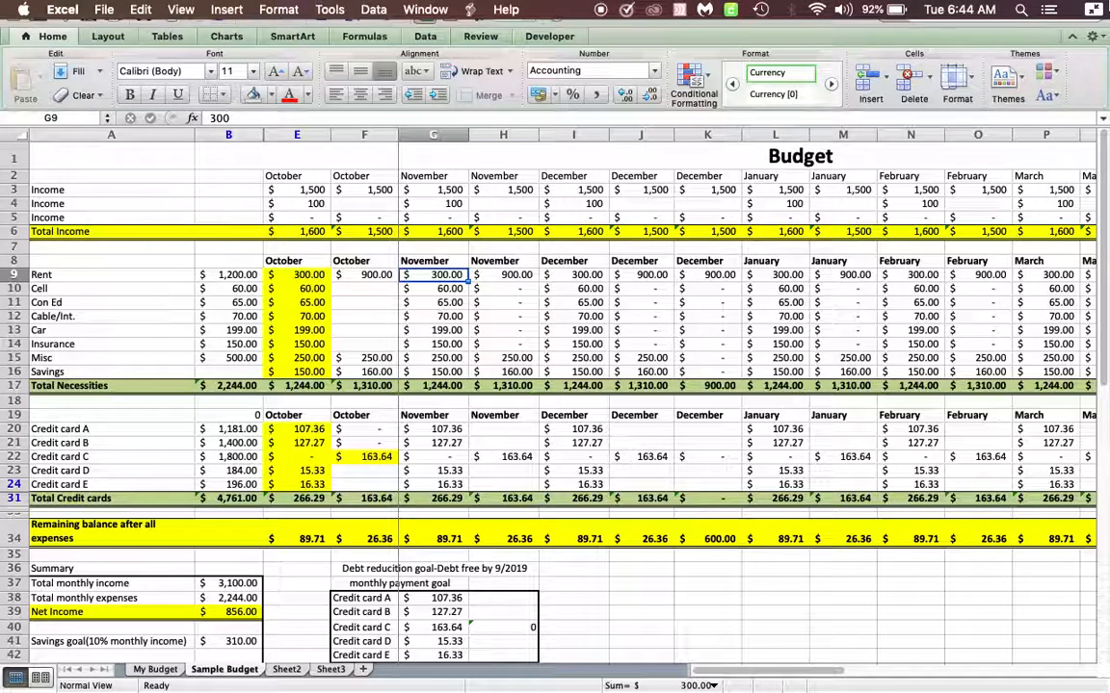
{"action": "key", "text": "ctrl+super+f"}
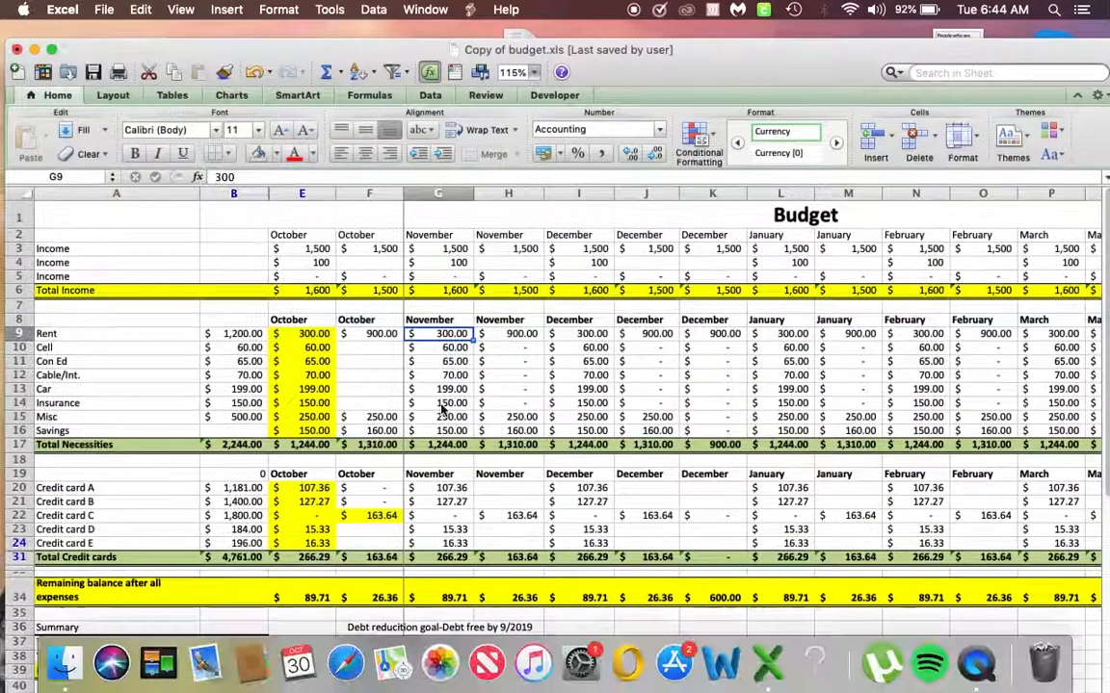
{"action": "left_click", "coordinate": [462, 389]}
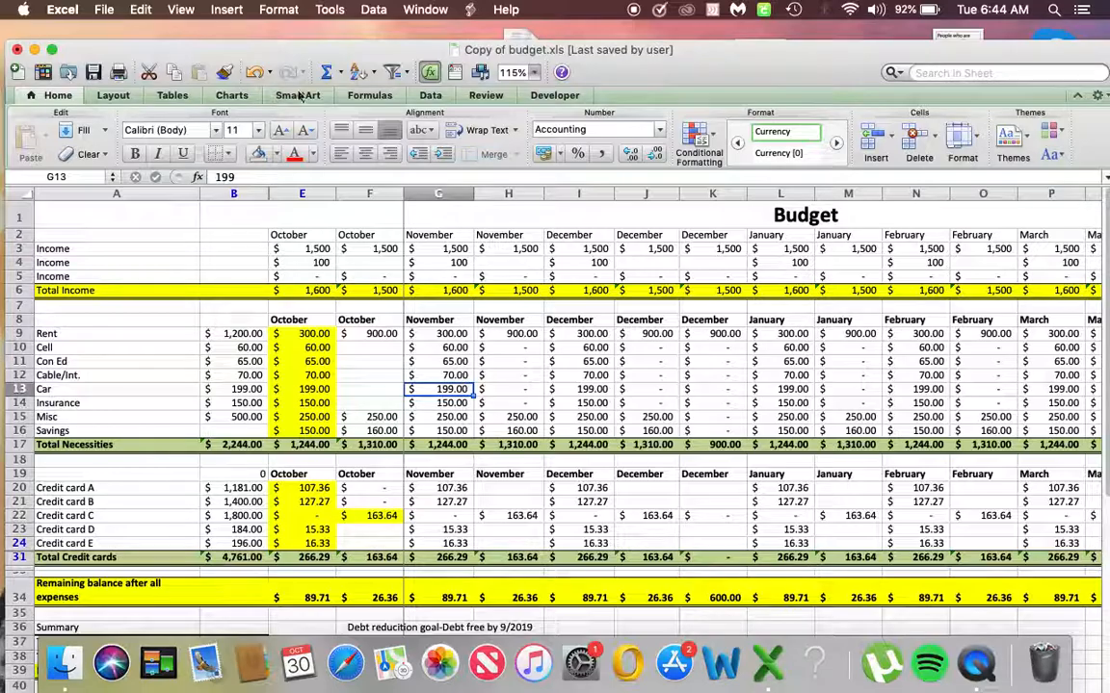
{"action": "left_click", "coordinate": [52, 49]}
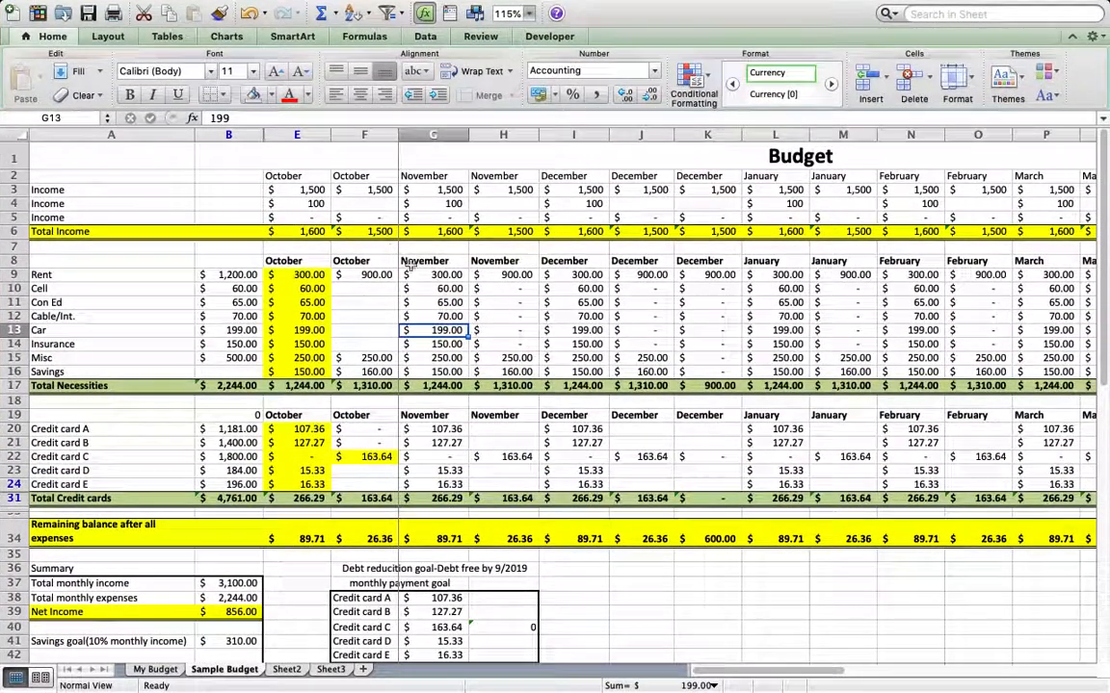
- Check how Rent is split across the November and December columns by selecting the payments from G9 onward
{"action": "left_click", "coordinate": [416, 273]}
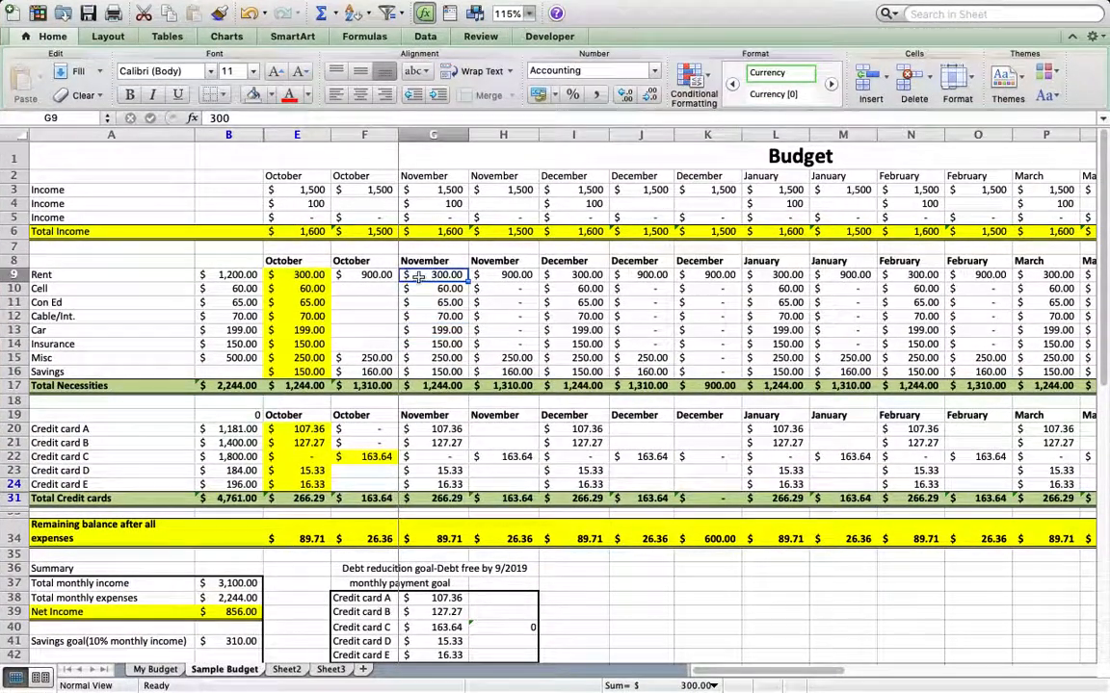
{"action": "left_click_drag", "start_coordinate": [430, 274], "coordinate": [644, 277]}
{"action": "left_click", "coordinate": [562, 276]}
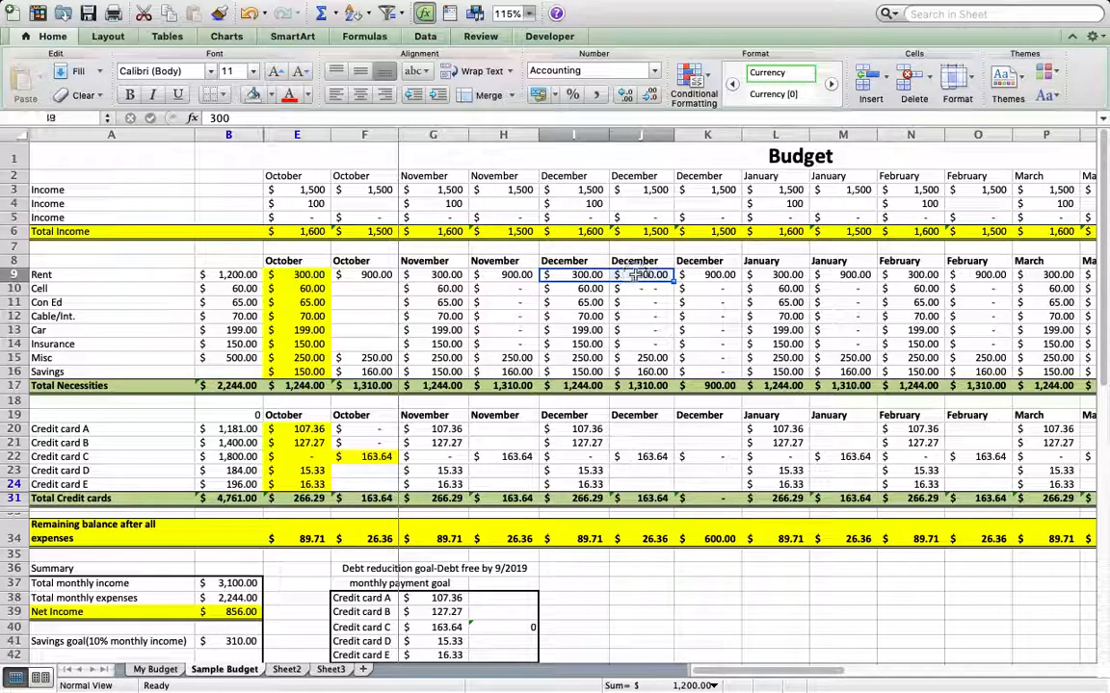
- Recheck the sum of October's two Rent payments in E9:F9 and view the first October Cell amount
{"action": "left_click", "coordinate": [311, 274]}
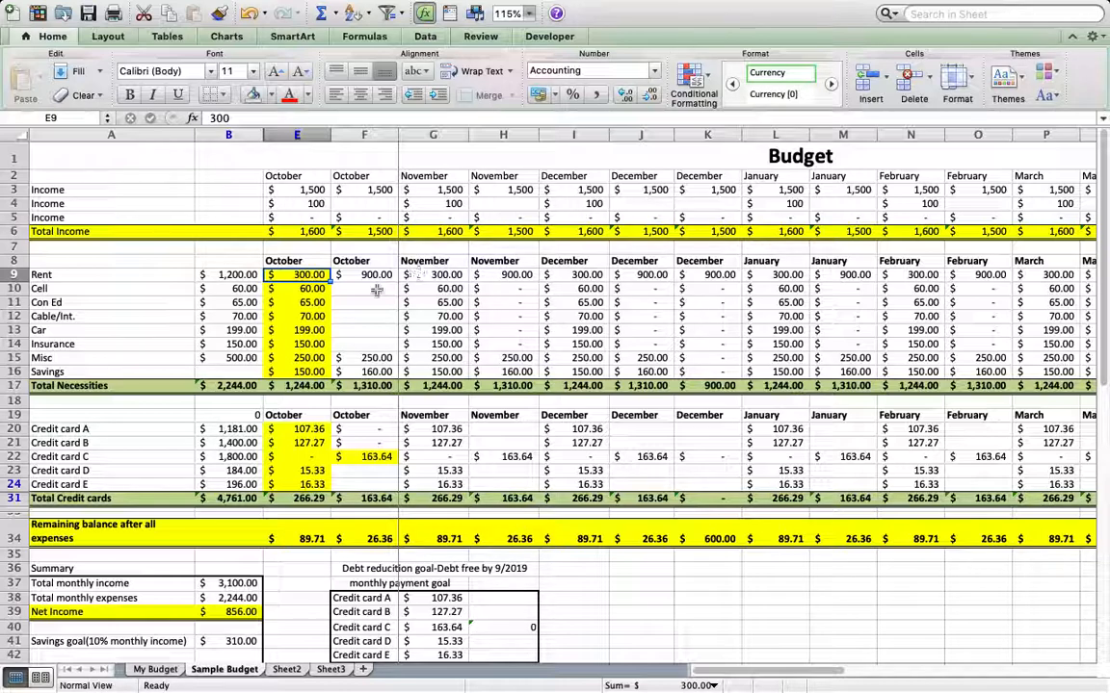
{"action": "left_click", "coordinate": [315, 288]}
{"action": "left_click", "coordinate": [315, 274]}
{"action": "left_click_drag", "start_coordinate": [315, 275], "coordinate": [366, 275]}
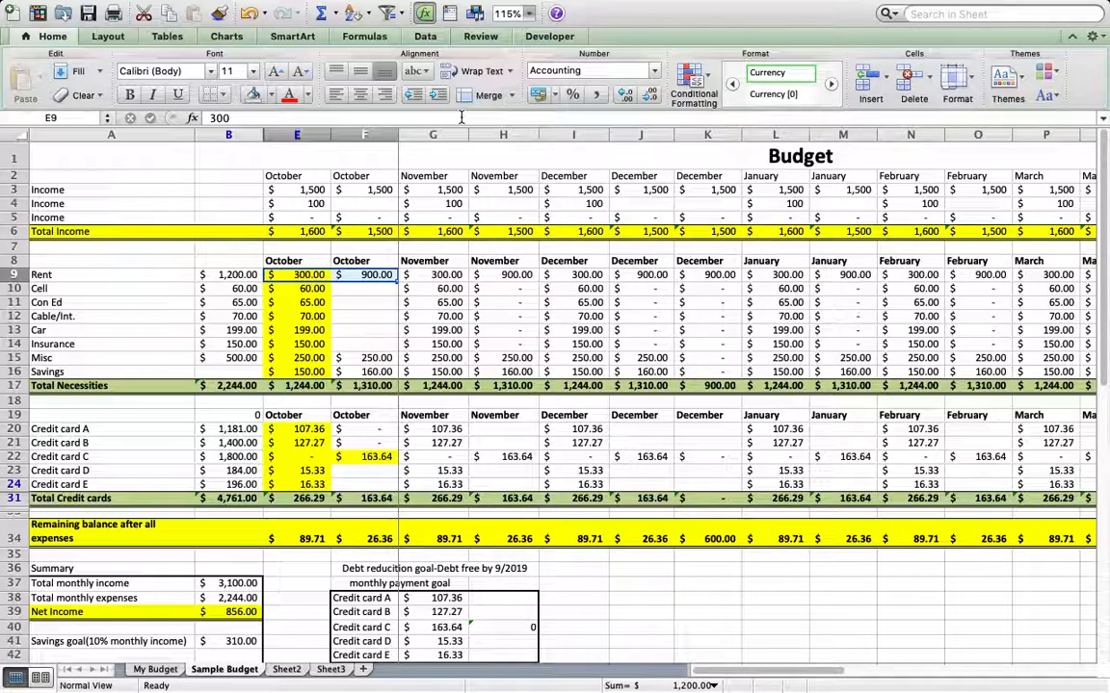
{"action": "left_click", "coordinate": [305, 288]}
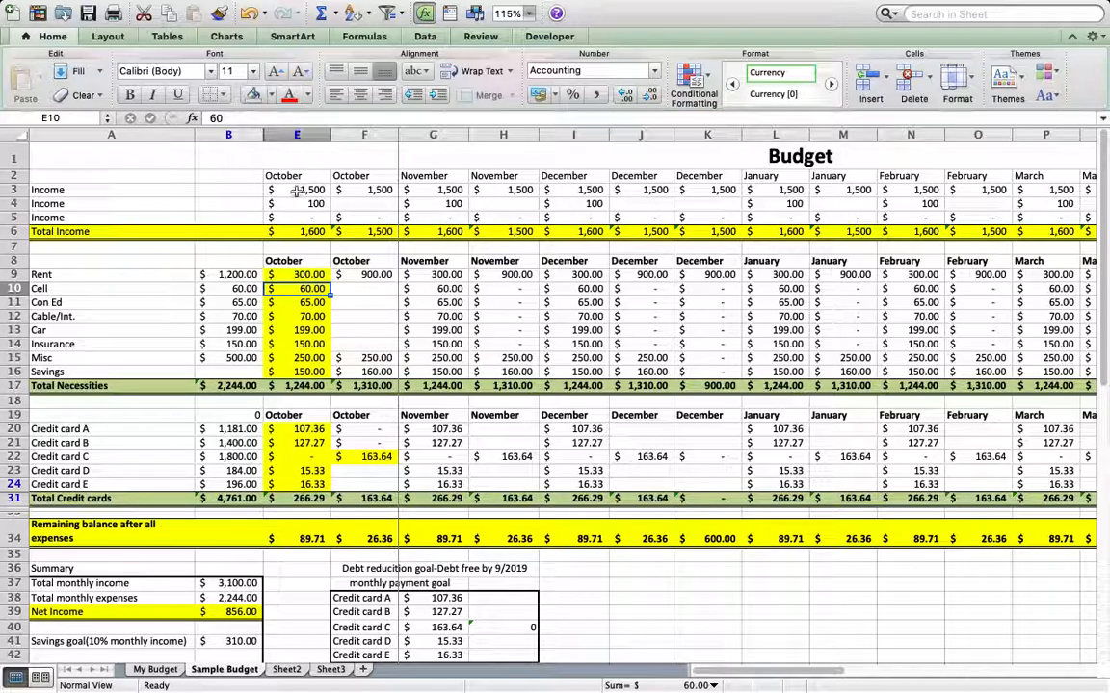
- Compare the first October column's Total Income with its necessities in E9:E16 and check the Total Necessities formula in E17
{"action": "left_click", "coordinate": [294, 304]}
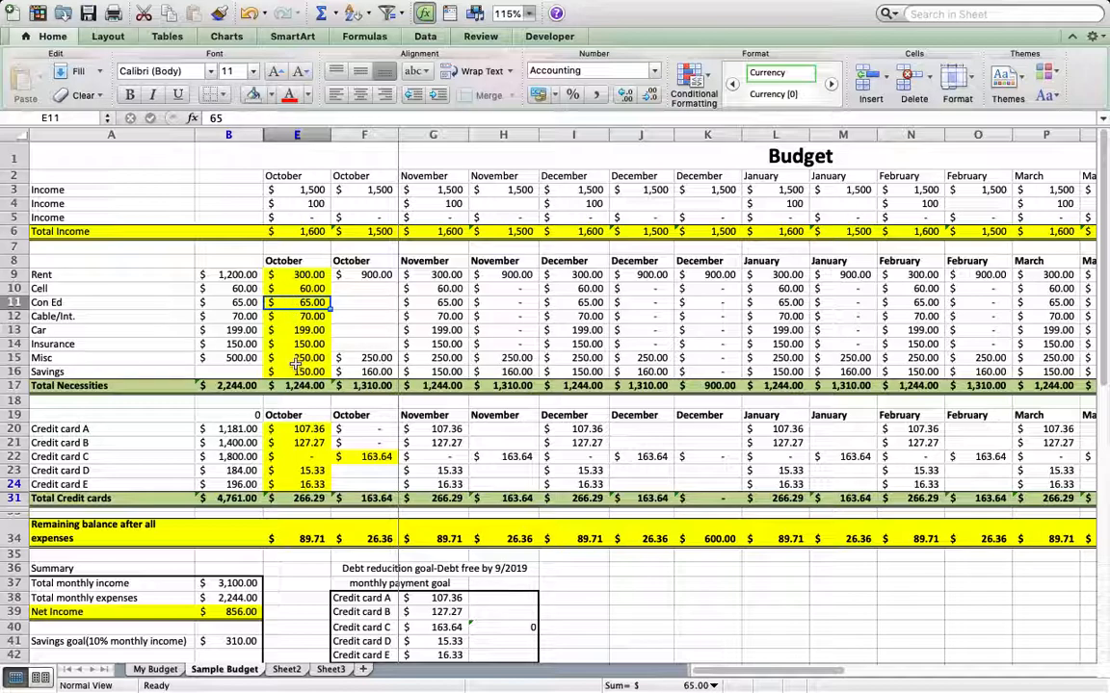
{"action": "left_click_drag", "start_coordinate": [304, 276], "coordinate": [308, 357]}
{"action": "left_click", "coordinate": [298, 231]}
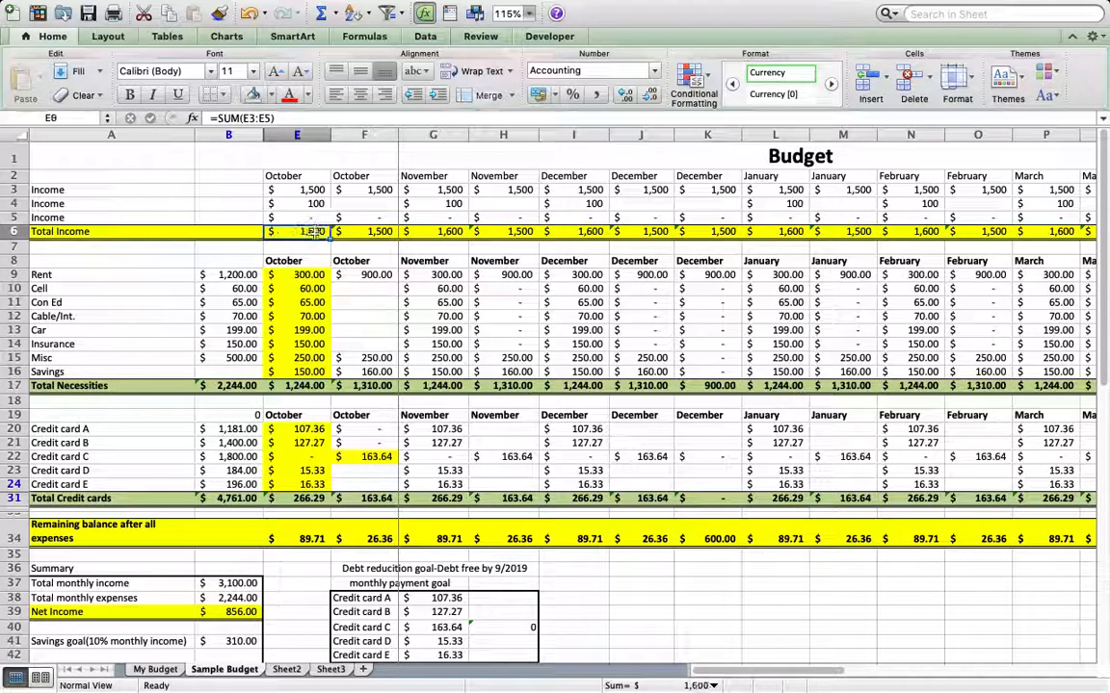
{"action": "left_click_drag", "start_coordinate": [302, 274], "coordinate": [299, 371]}
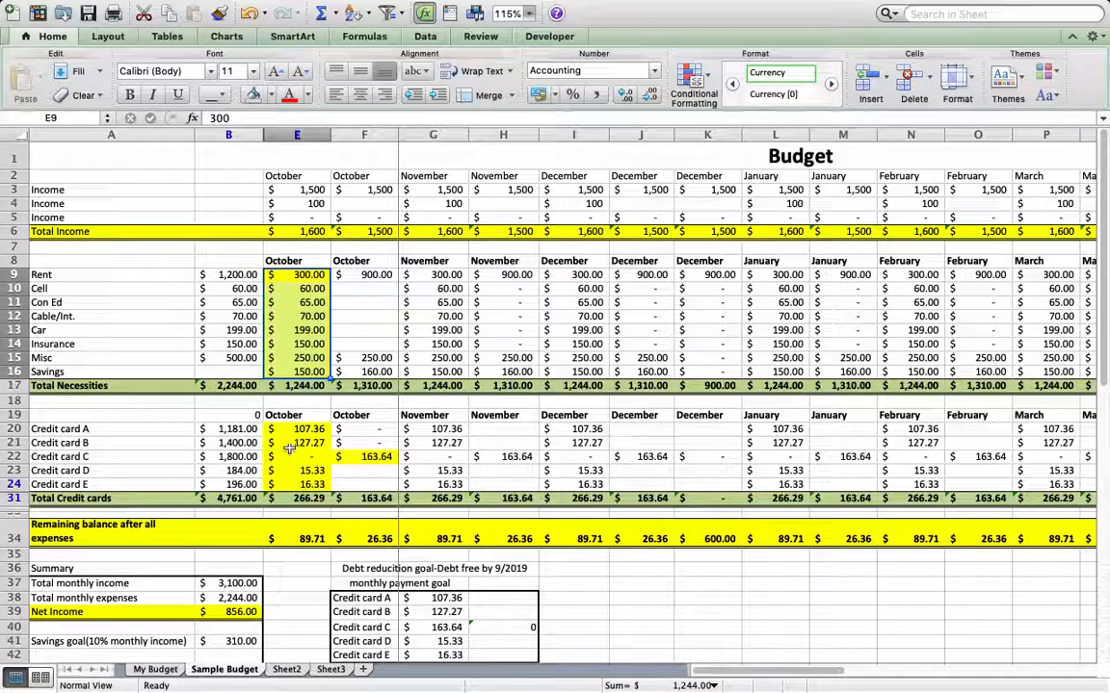
{"action": "scroll", "coordinate": [264, 400], "scroll_direction": "down", "scroll_amount": 1}
{"action": "left_click_drag", "start_coordinate": [305, 249], "coordinate": [306, 345]}
{"action": "left_click", "coordinate": [308, 357]}
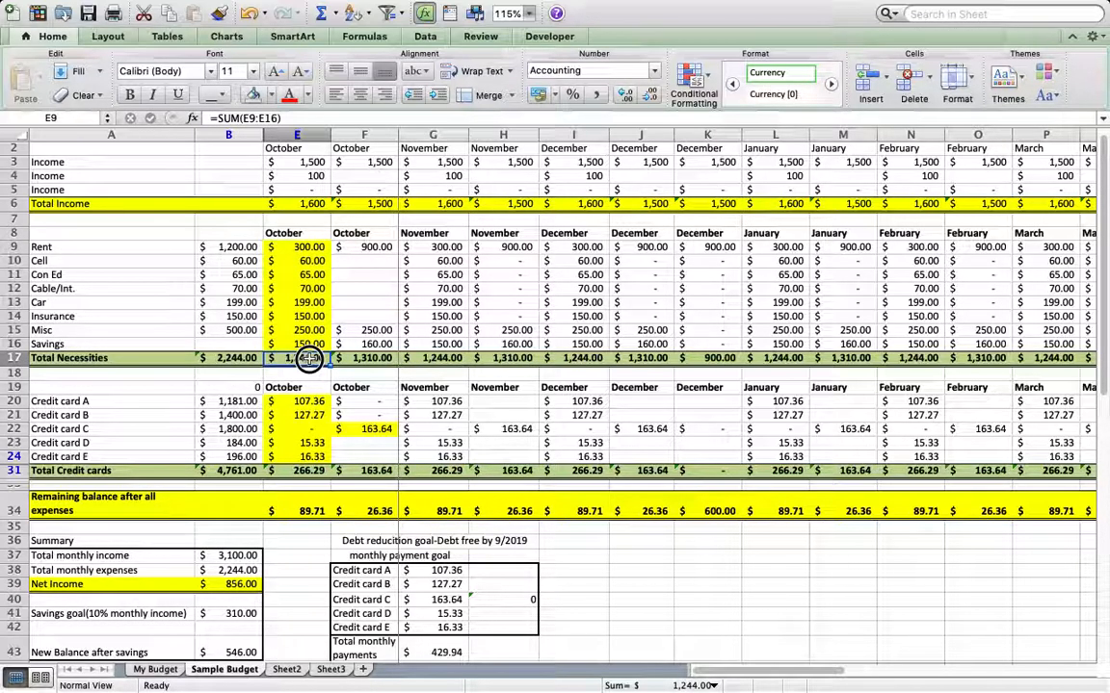
{"action": "scroll", "coordinate": [308, 357], "scroll_direction": "up", "scroll_amount": 1}
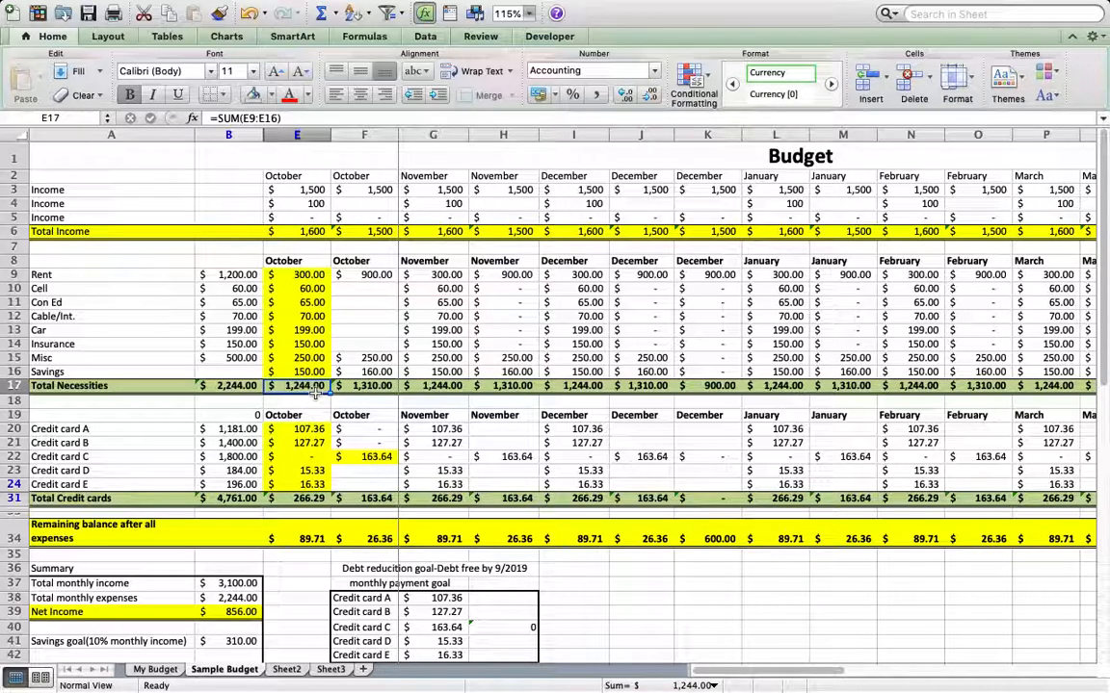
- Review the first October credit card payments in E20:E24 and check the Total Credit cards formula in E31
{"action": "left_click", "coordinate": [314, 427]}
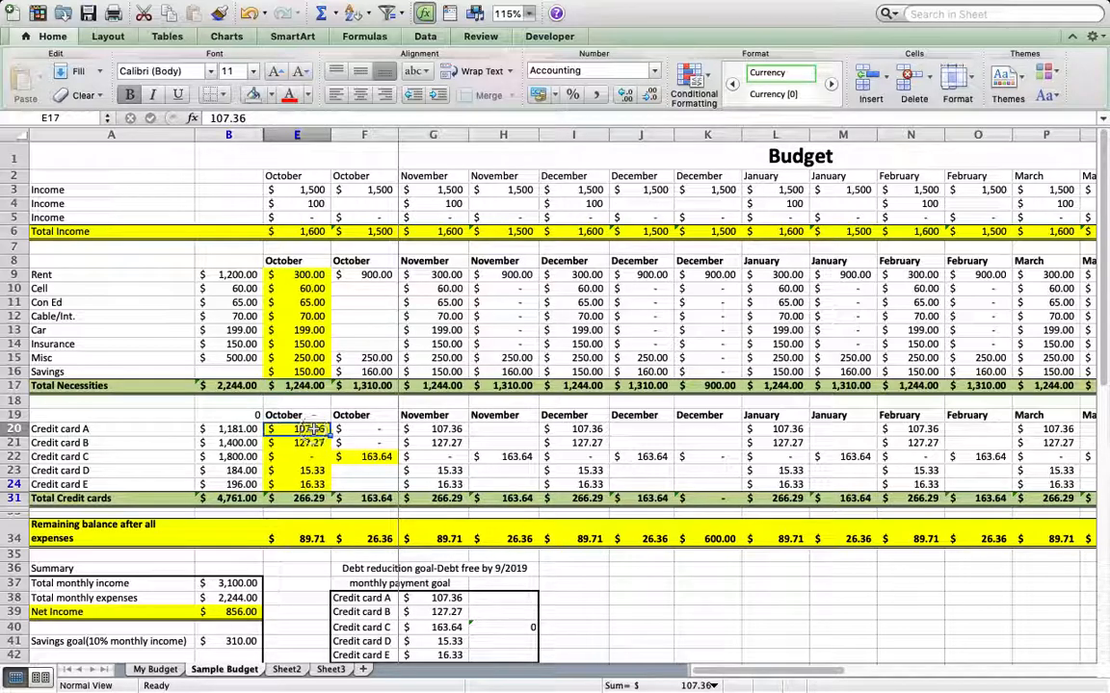
{"action": "left_click", "coordinate": [637, 598]}
{"action": "scroll", "coordinate": [667, 601], "scroll_direction": "down", "scroll_amount": 1}
{"action": "scroll", "coordinate": [667, 601], "scroll_direction": "down", "scroll_amount": 6}
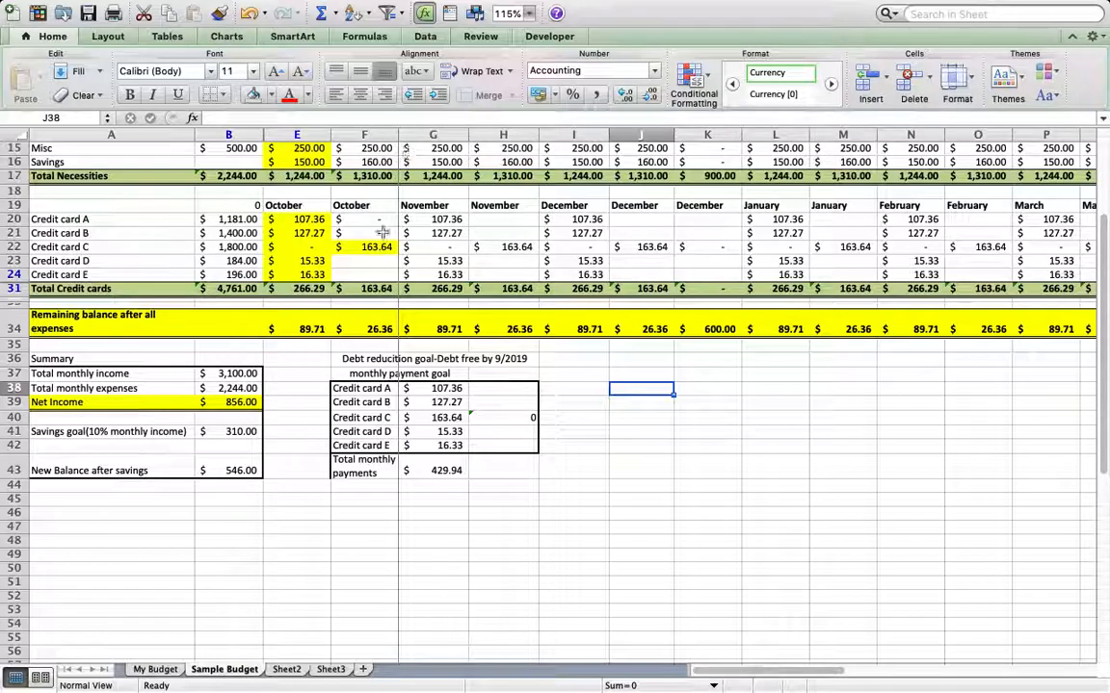
{"action": "scroll", "coordinate": [372, 276], "scroll_direction": "up", "scroll_amount": 5}
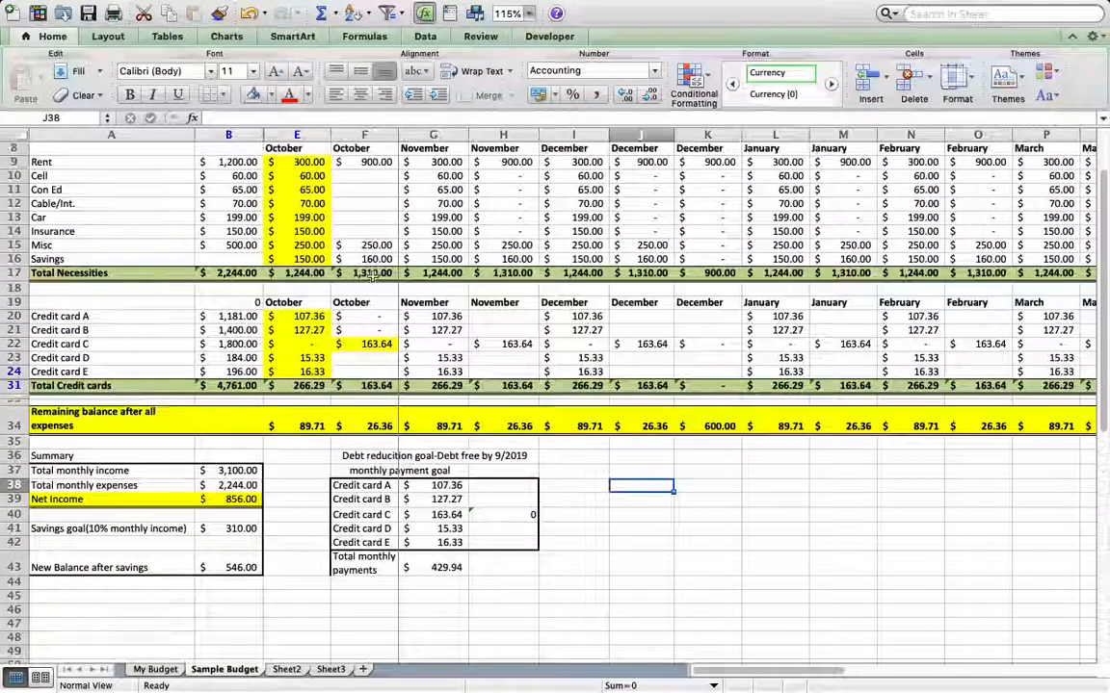
{"action": "scroll", "coordinate": [371, 276], "scroll_direction": "up", "scroll_amount": 3}
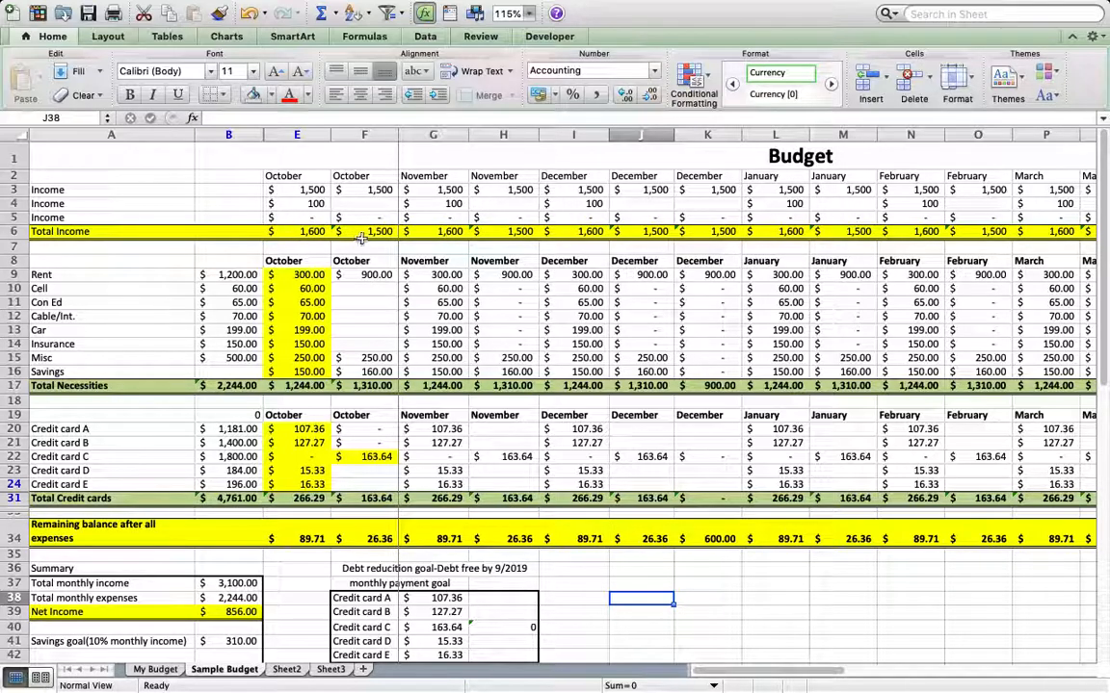
{"action": "left_click_drag", "start_coordinate": [311, 430], "coordinate": [322, 486]}
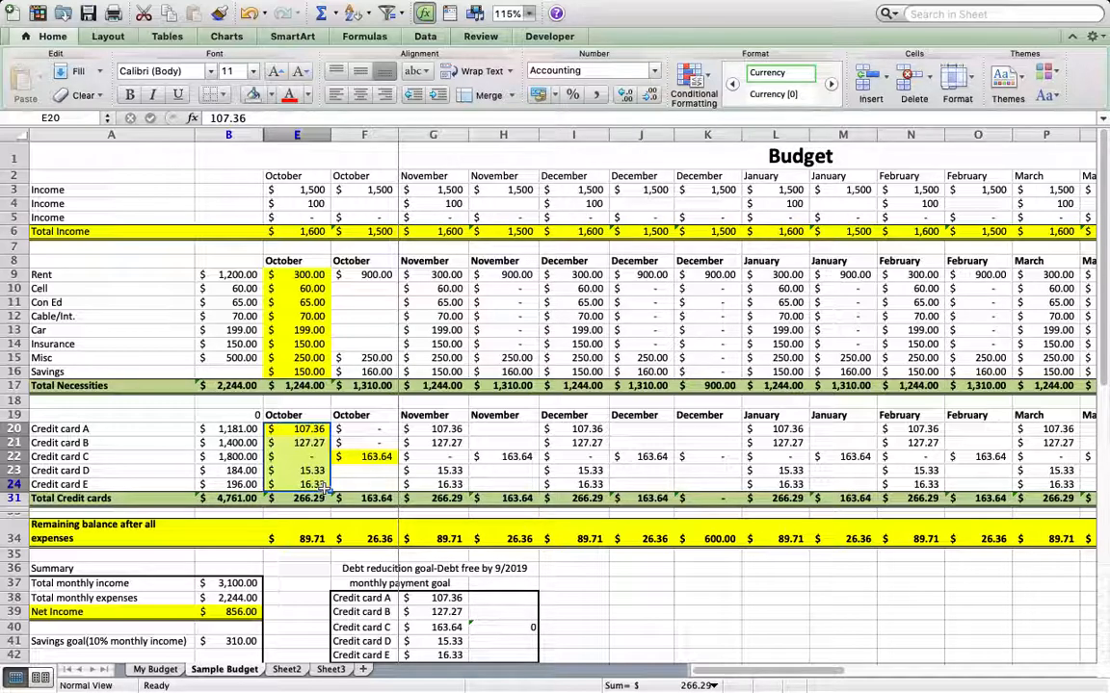
{"action": "left_click", "coordinate": [310, 499]}
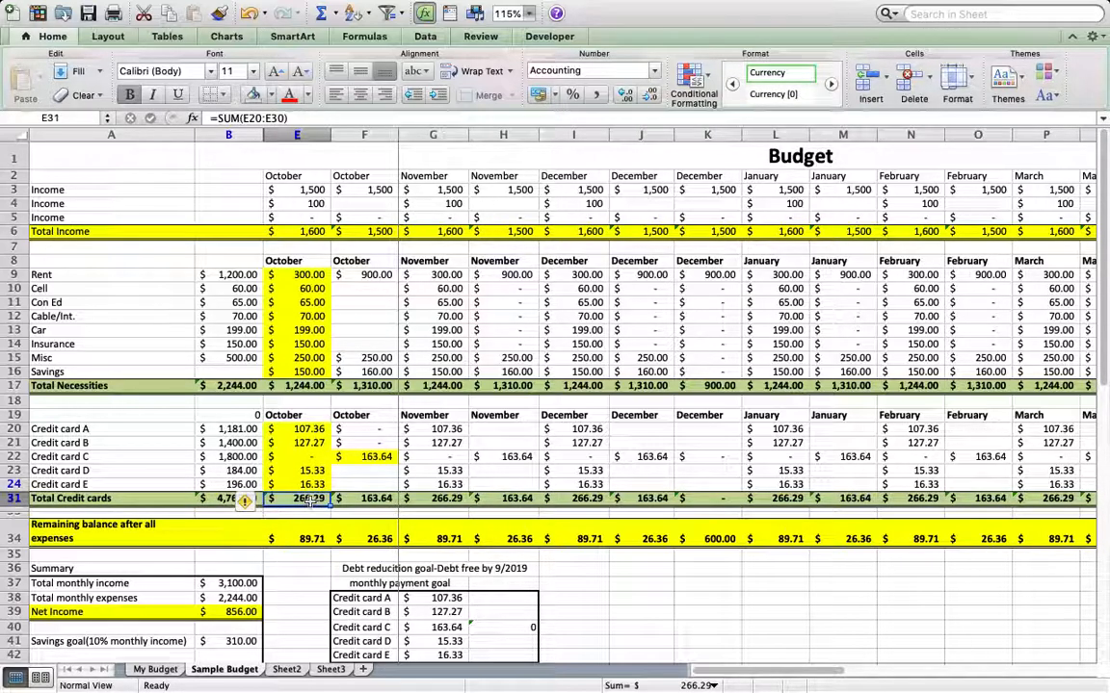
- Check the second October credit card total, then the combined sum of both October credit card totals in E31:F31
{"action": "scroll", "coordinate": [311, 499], "scroll_direction": "down", "scroll_amount": 1}
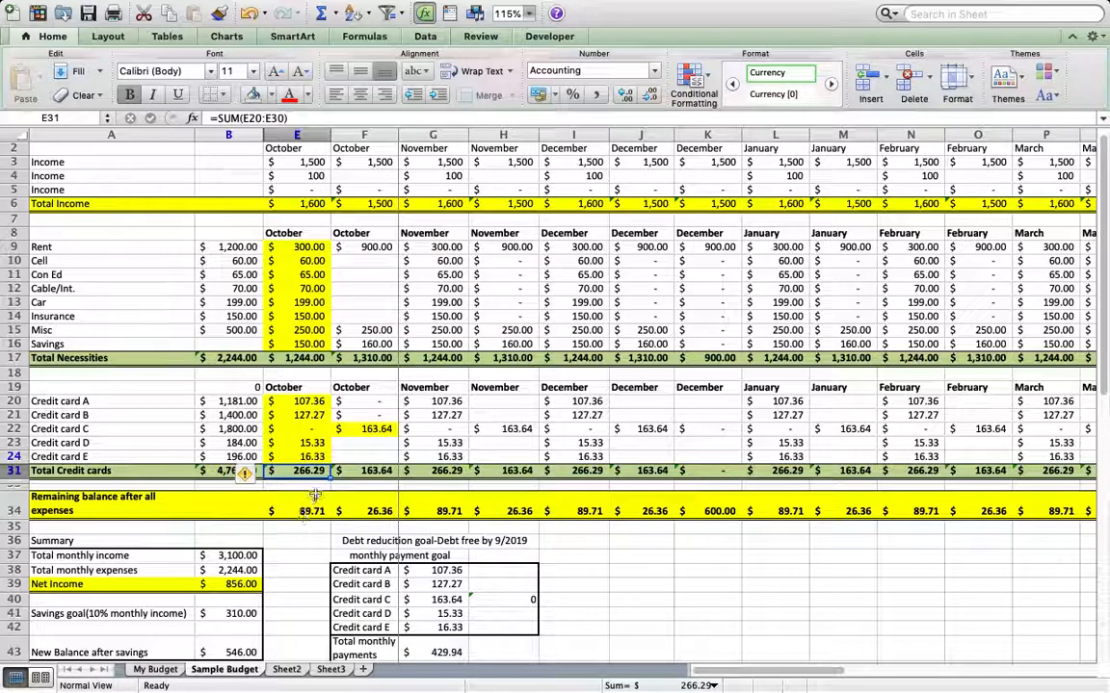
{"action": "left_click", "coordinate": [377, 459]}
{"action": "left_click", "coordinate": [378, 471]}
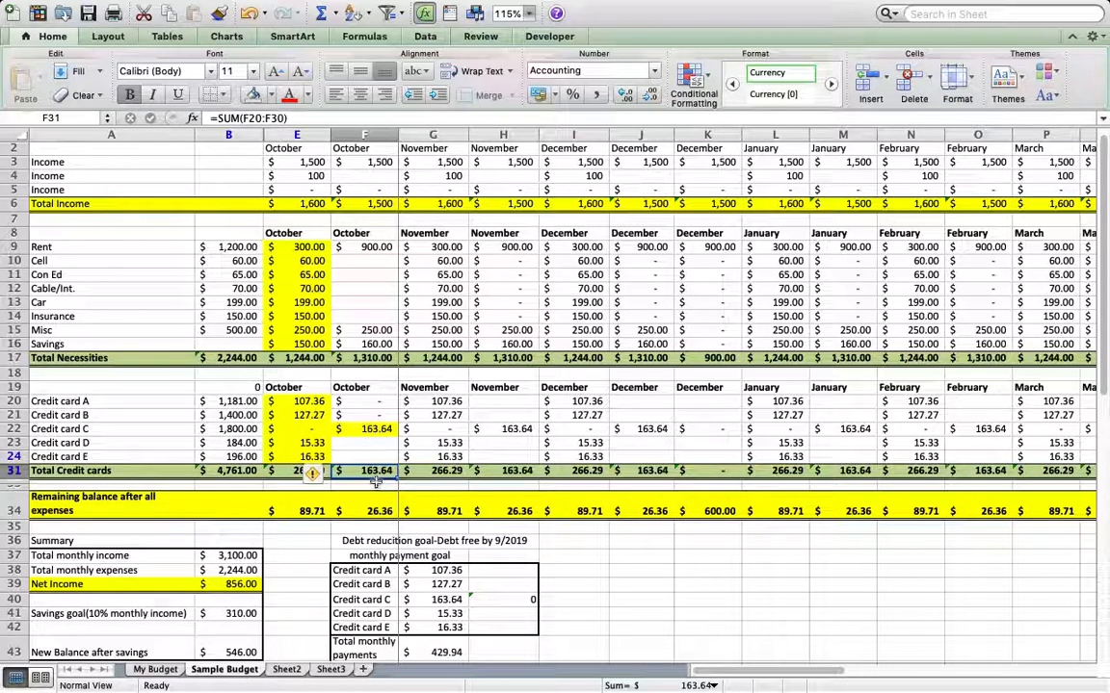
{"action": "left_click", "coordinate": [306, 510]}
{"action": "left_click", "coordinate": [322, 471]}
{"action": "left_click_drag", "start_coordinate": [322, 472], "coordinate": [342, 471]}
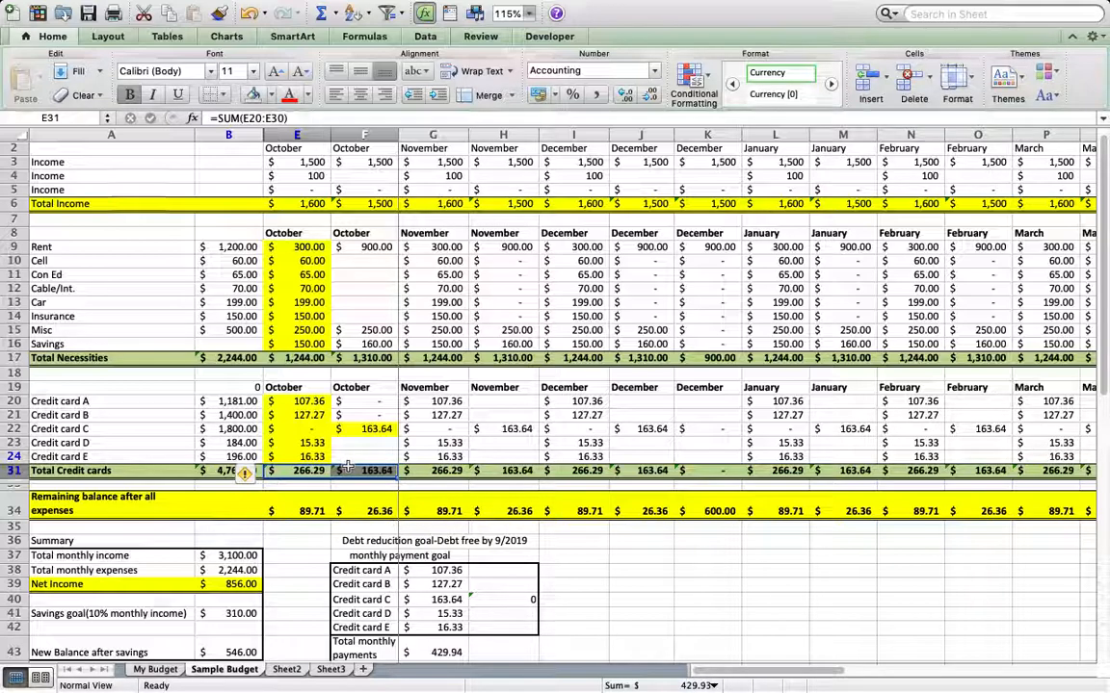
- Trace the first October remaining balance in E34 through Total Income, Total Necessities and Total Credit cards
{"action": "left_click", "coordinate": [306, 203]}
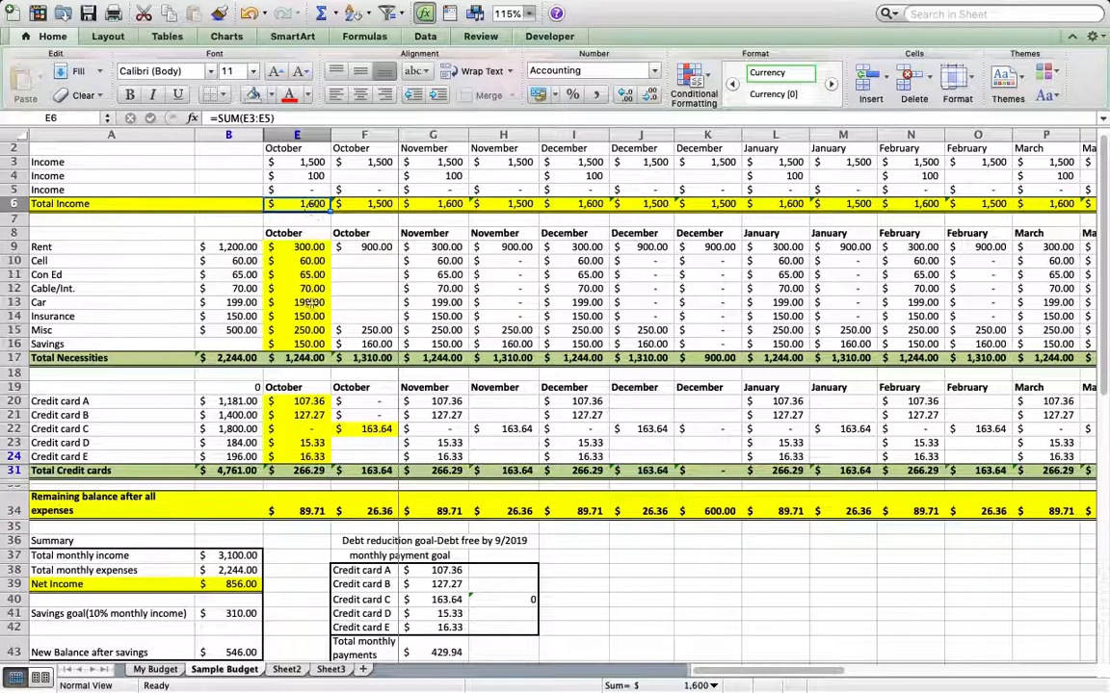
{"action": "left_click", "coordinate": [304, 358]}
{"action": "left_click", "coordinate": [302, 471]}
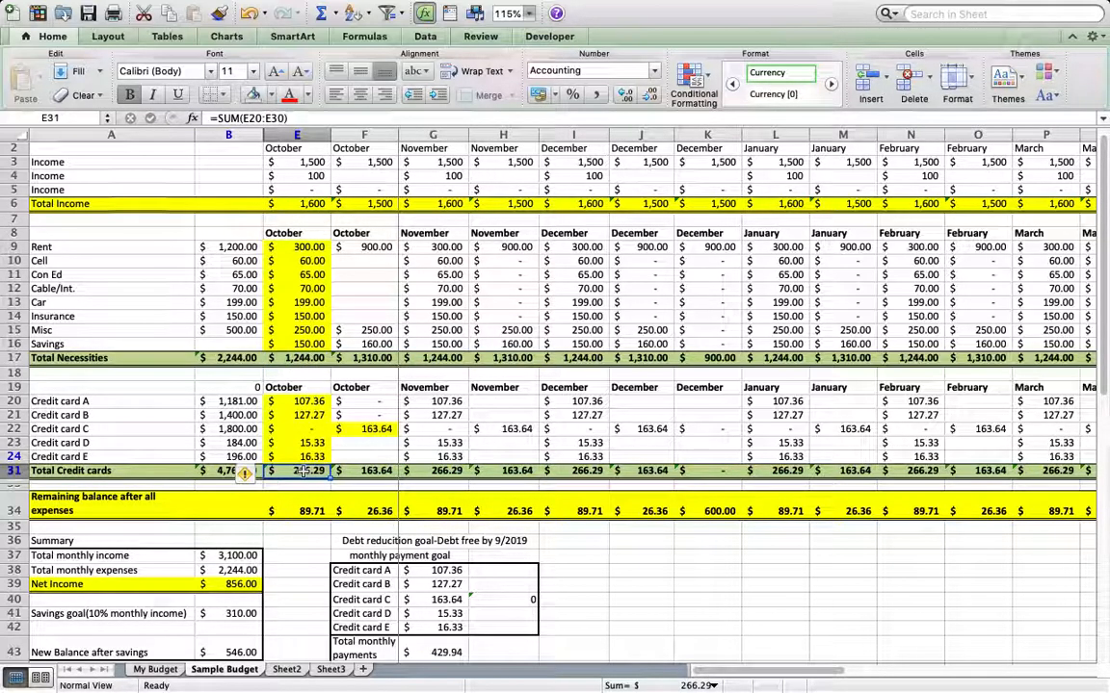
{"action": "scroll", "coordinate": [302, 471], "scroll_direction": "down", "scroll_amount": 2}
{"action": "scroll", "coordinate": [302, 471], "scroll_direction": "down", "scroll_amount": 1}
{"action": "left_click", "coordinate": [302, 430]}
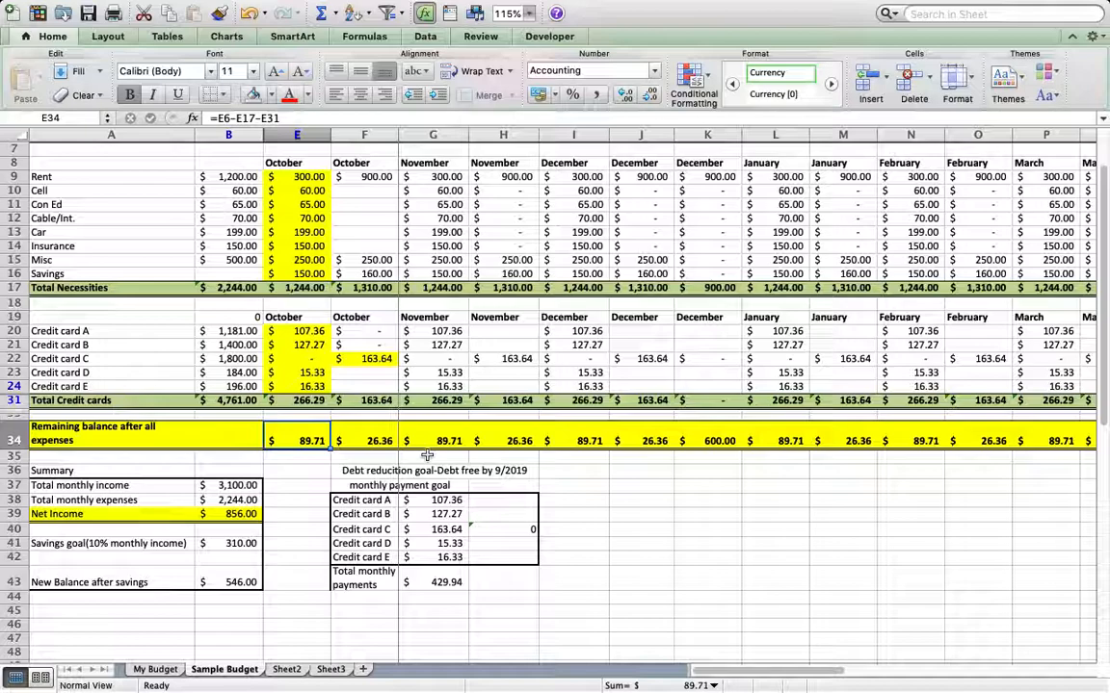
- Review the first October Savings and Misc amounts and the monthly Misc budget, then return to the remaining balance in E34
{"action": "left_click", "coordinate": [313, 274]}
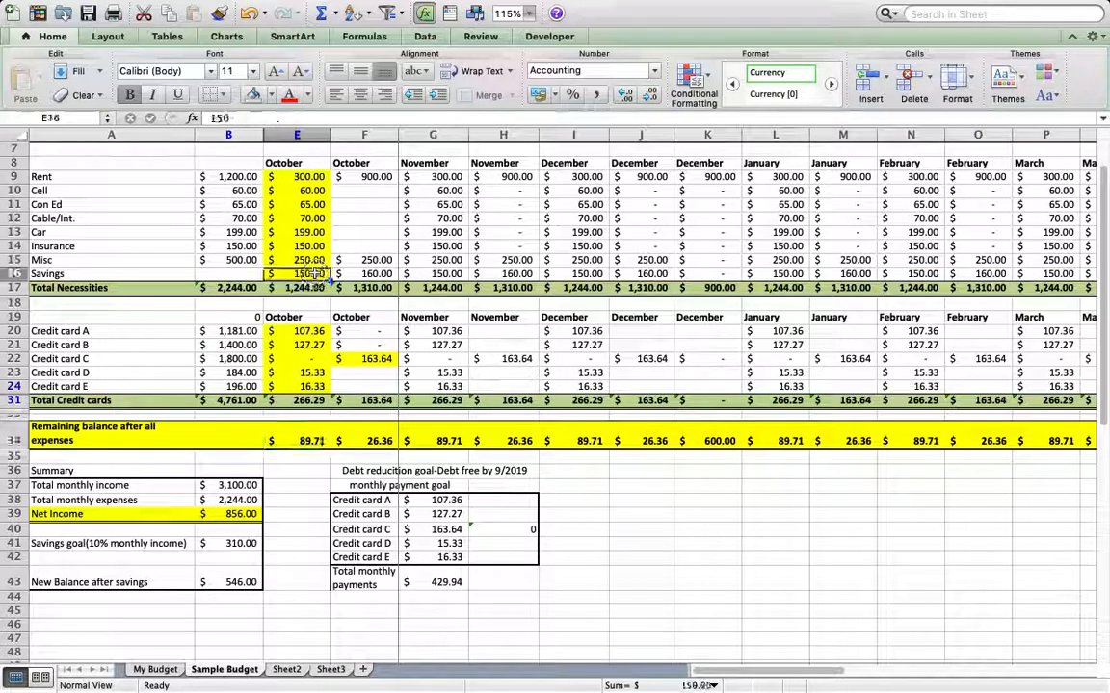
{"action": "left_click", "coordinate": [243, 260]}
{"action": "left_click", "coordinate": [301, 260]}
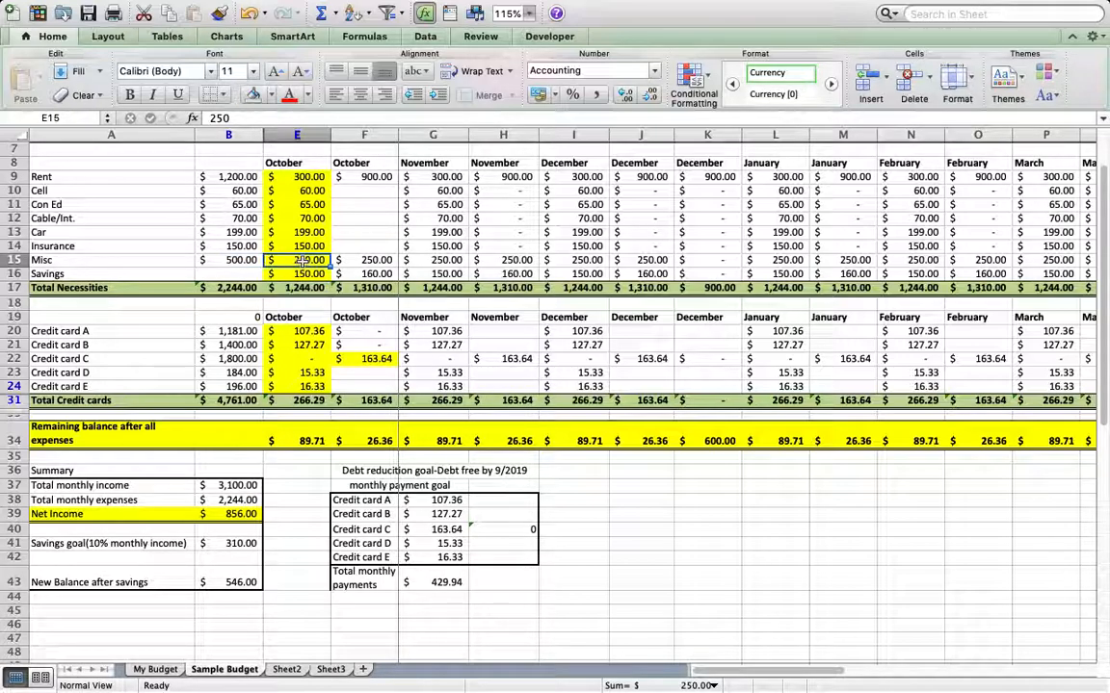
{"action": "left_click", "coordinate": [304, 441]}
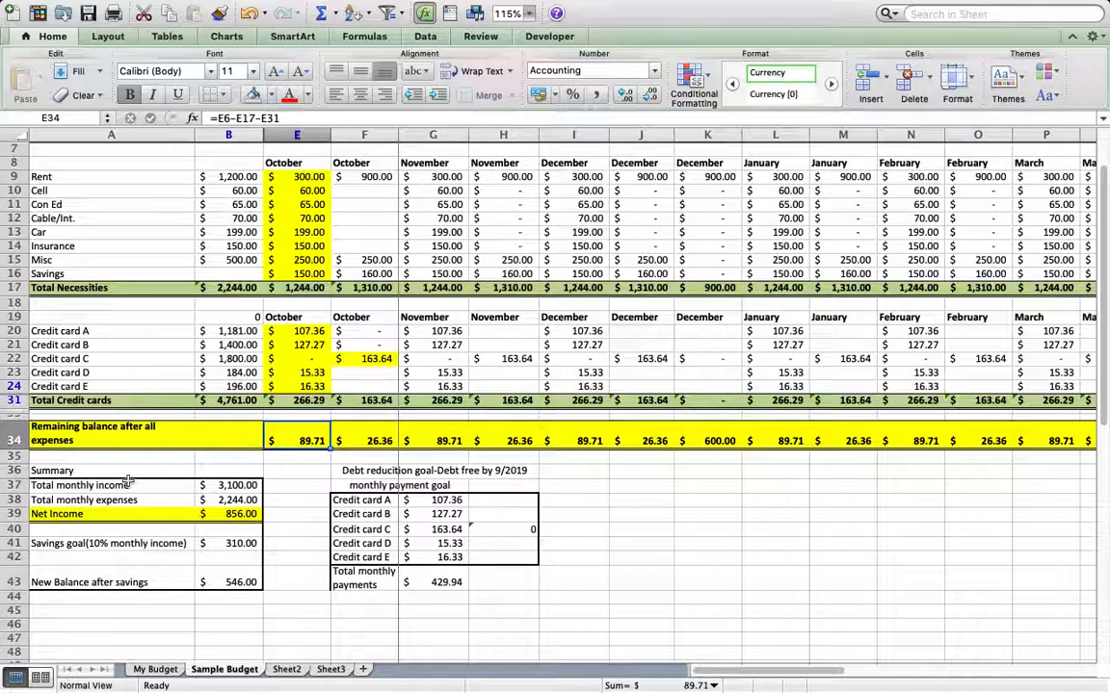
{"action": "scroll", "coordinate": [366, 187], "scroll_direction": "up", "scroll_amount": 5}
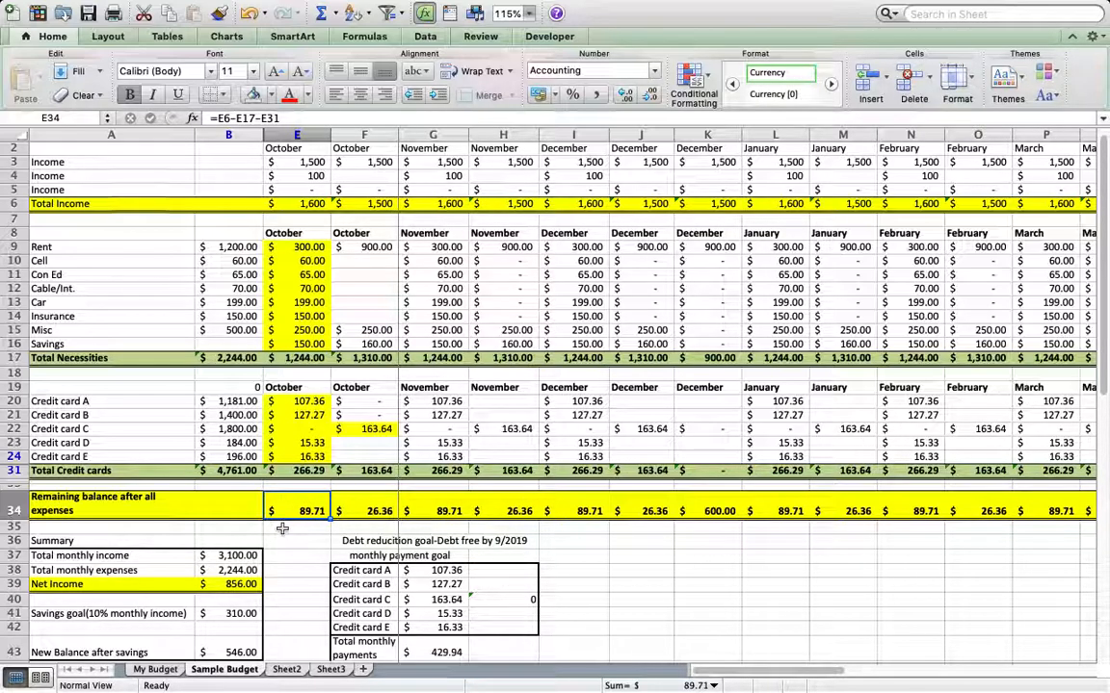
{"action": "scroll", "coordinate": [342, 379], "scroll_direction": "down", "scroll_amount": 3}
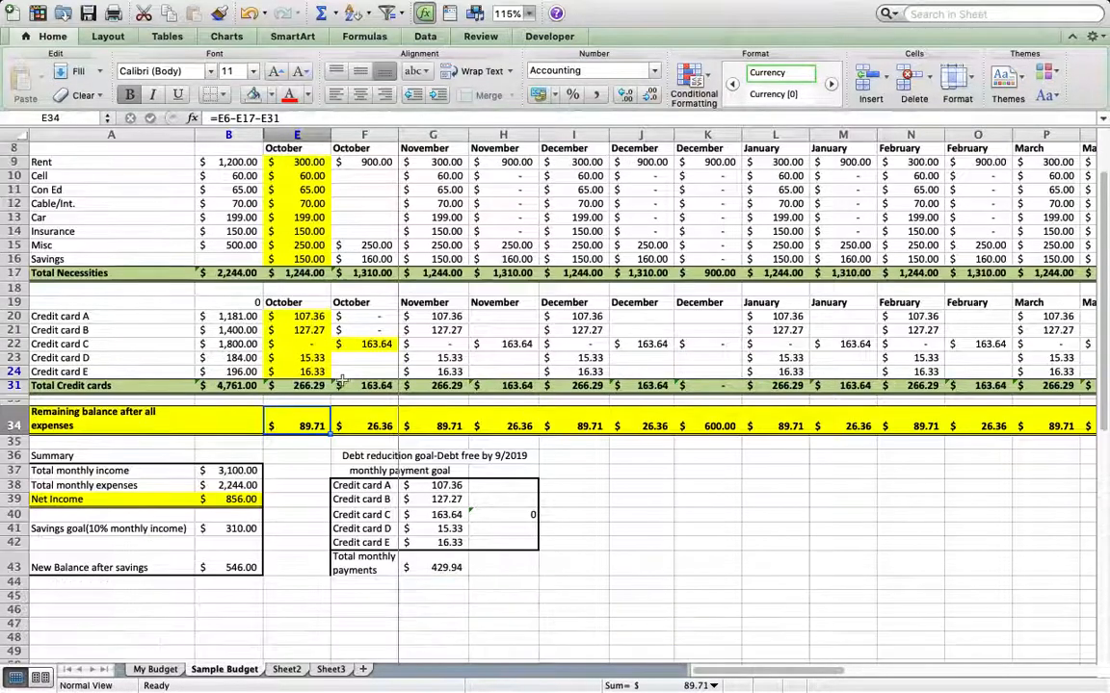
{"action": "scroll", "coordinate": [342, 379], "scroll_direction": "up", "scroll_amount": 3}
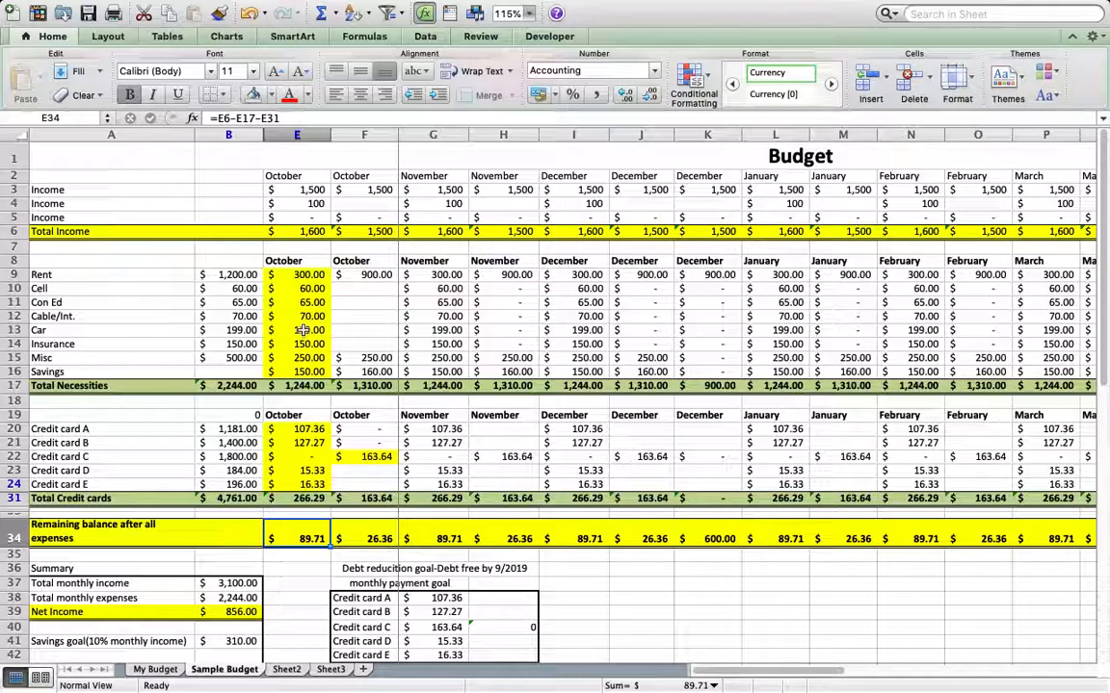
- Review the highlighted first October necessities in E9:E16 and the payments for Credit cards A, B and D
{"action": "left_click", "coordinate": [318, 276]}
{"action": "left_click_drag", "start_coordinate": [318, 276], "coordinate": [304, 374]}
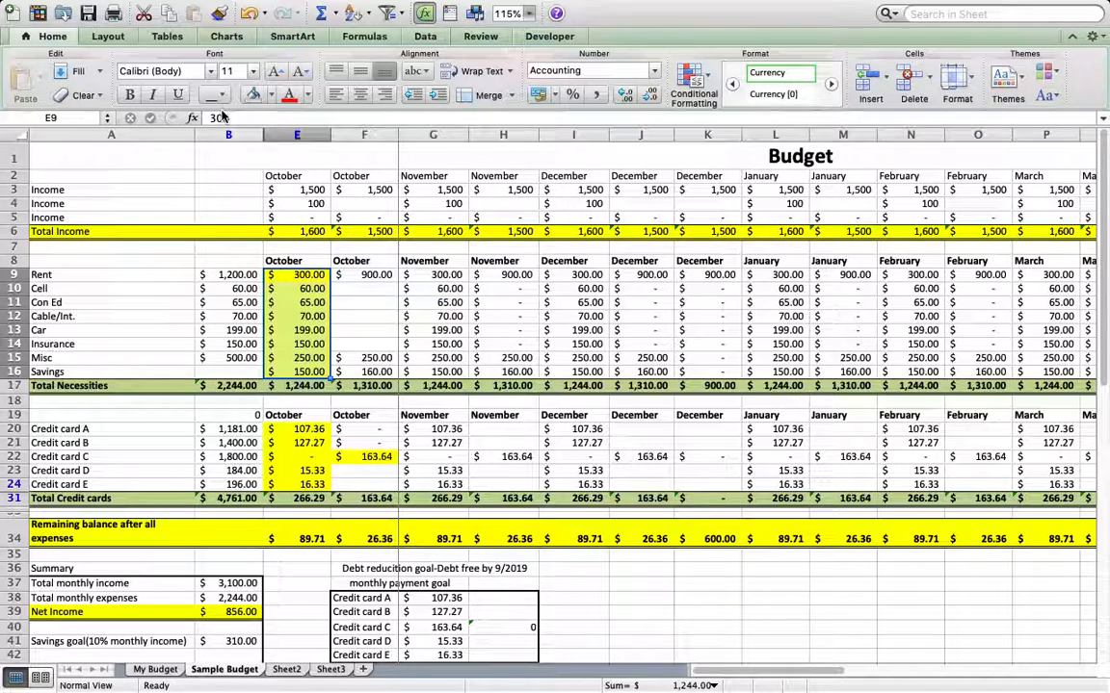
{"action": "left_click", "coordinate": [306, 430]}
{"action": "left_click", "coordinate": [306, 443]}
{"action": "left_click", "coordinate": [308, 470]}
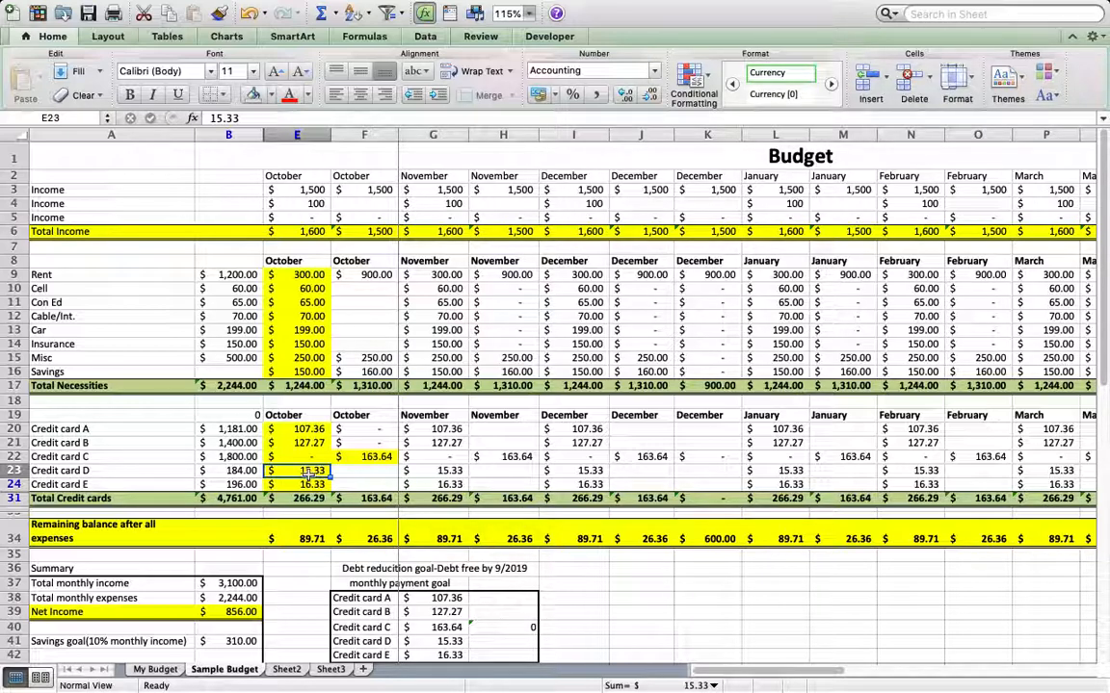
- Review the second October Rent, Misc and Savings amounts and check the sum of both October Savings amounts in E16:F16
{"action": "left_click", "coordinate": [354, 276]}
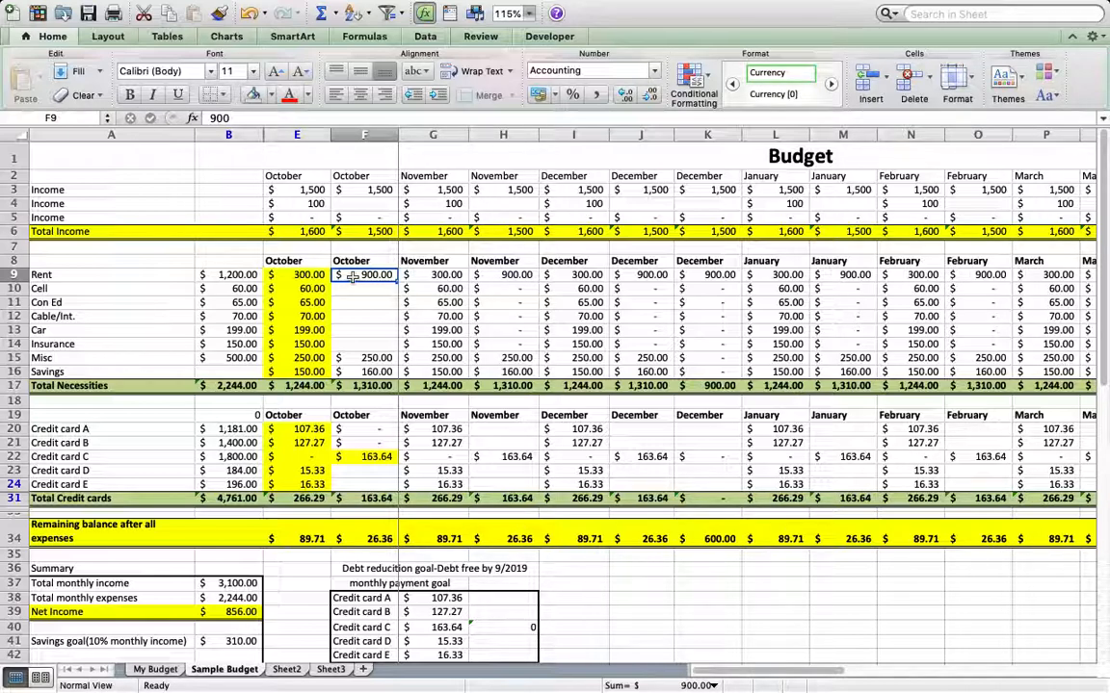
{"action": "left_click", "coordinate": [354, 286]}
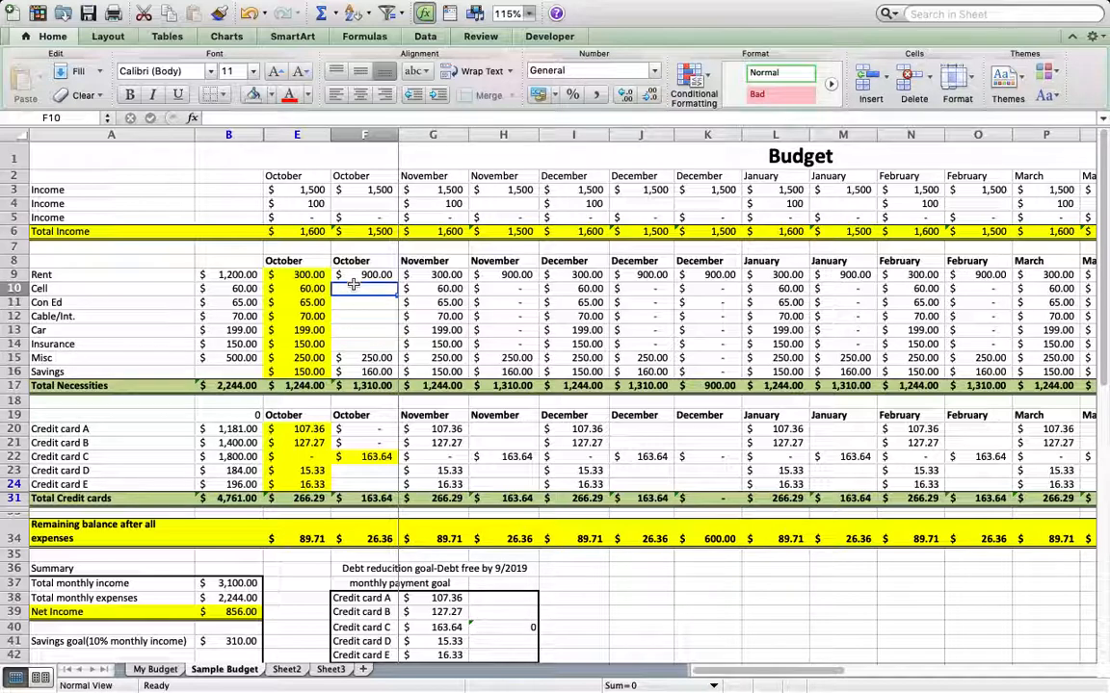
{"action": "left_click", "coordinate": [354, 274]}
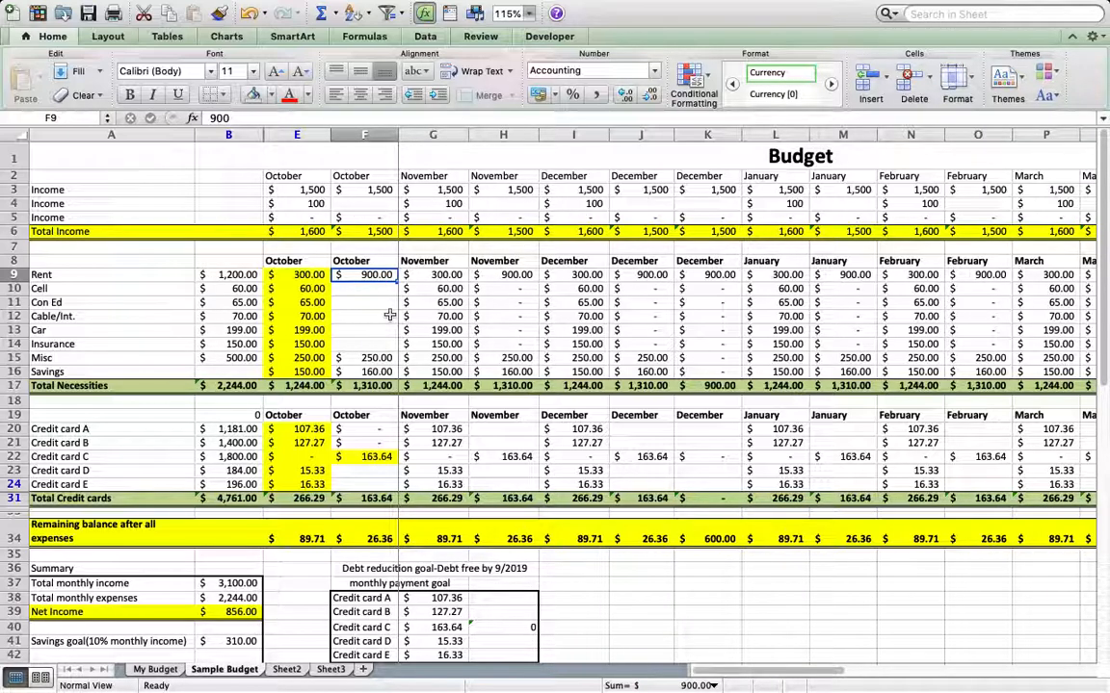
{"action": "left_click", "coordinate": [372, 354]}
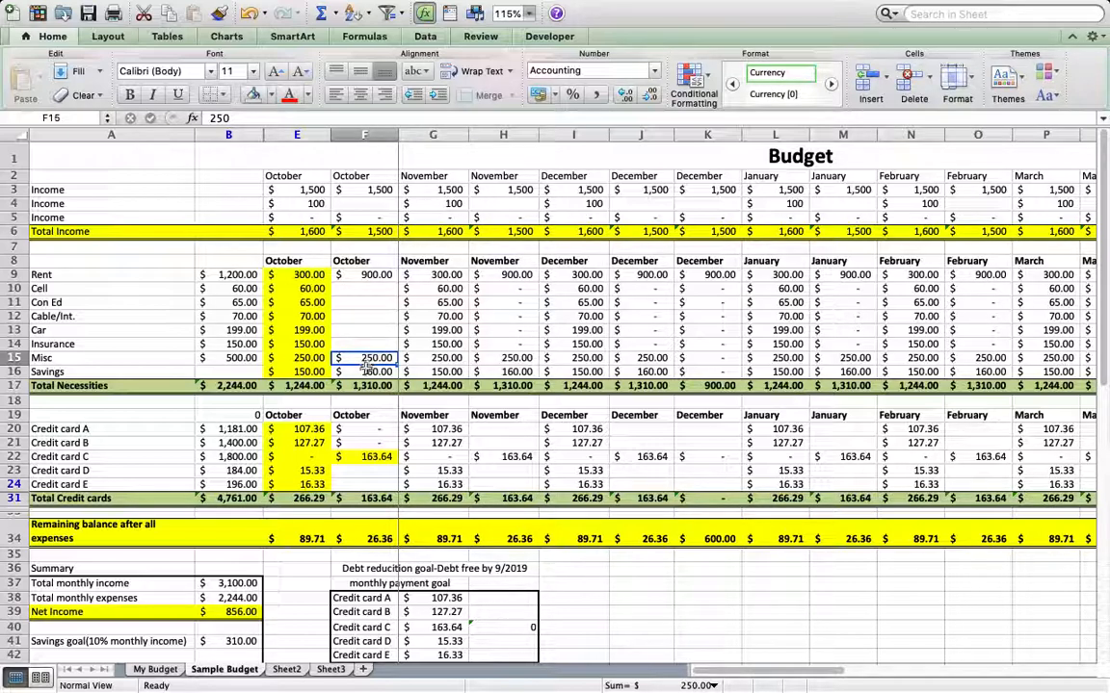
{"action": "left_click", "coordinate": [367, 370]}
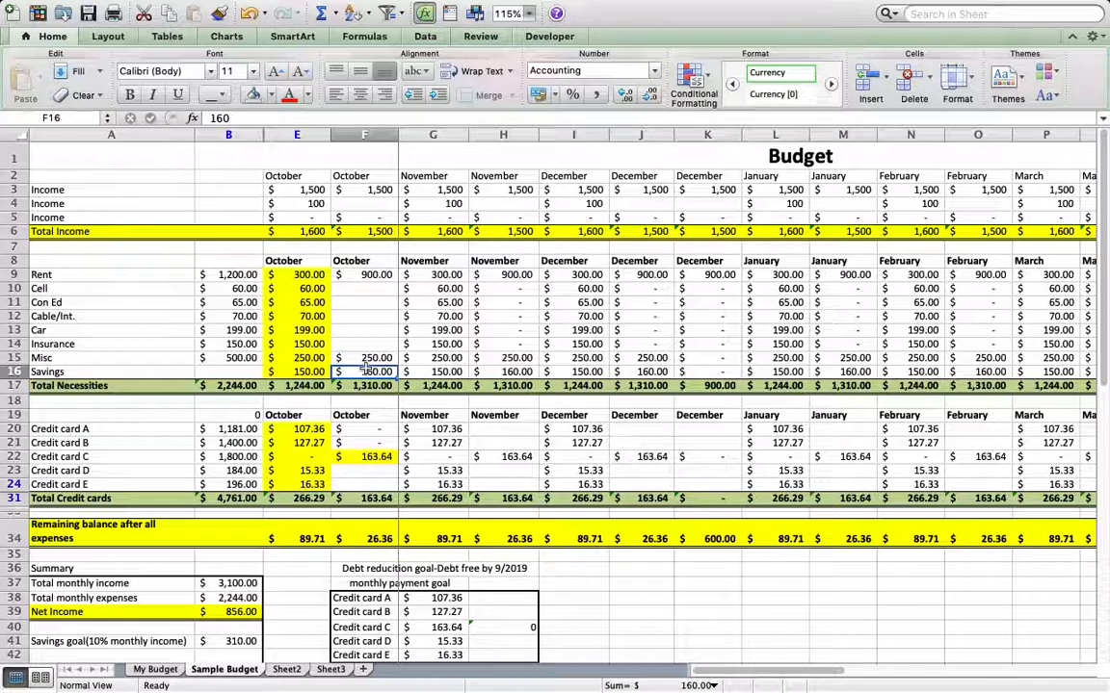
{"action": "left_click", "coordinate": [306, 370]}
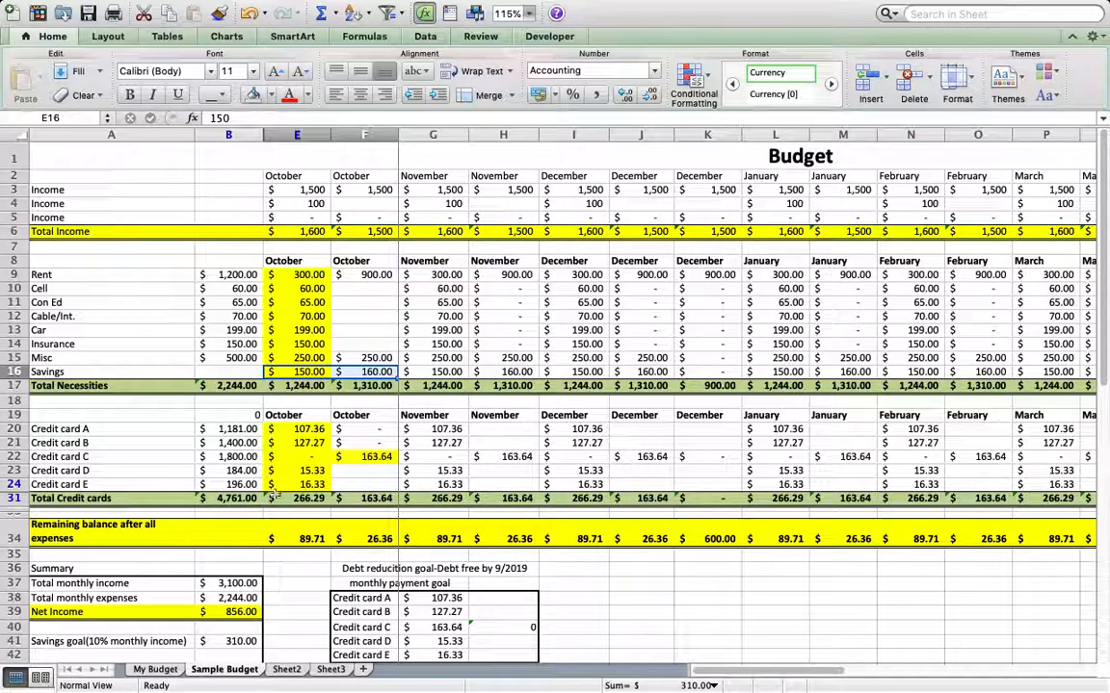
- Compare the first and second October Rent payments in E9 and F9
{"action": "scroll", "coordinate": [364, 409], "scroll_direction": "down", "scroll_amount": 2}
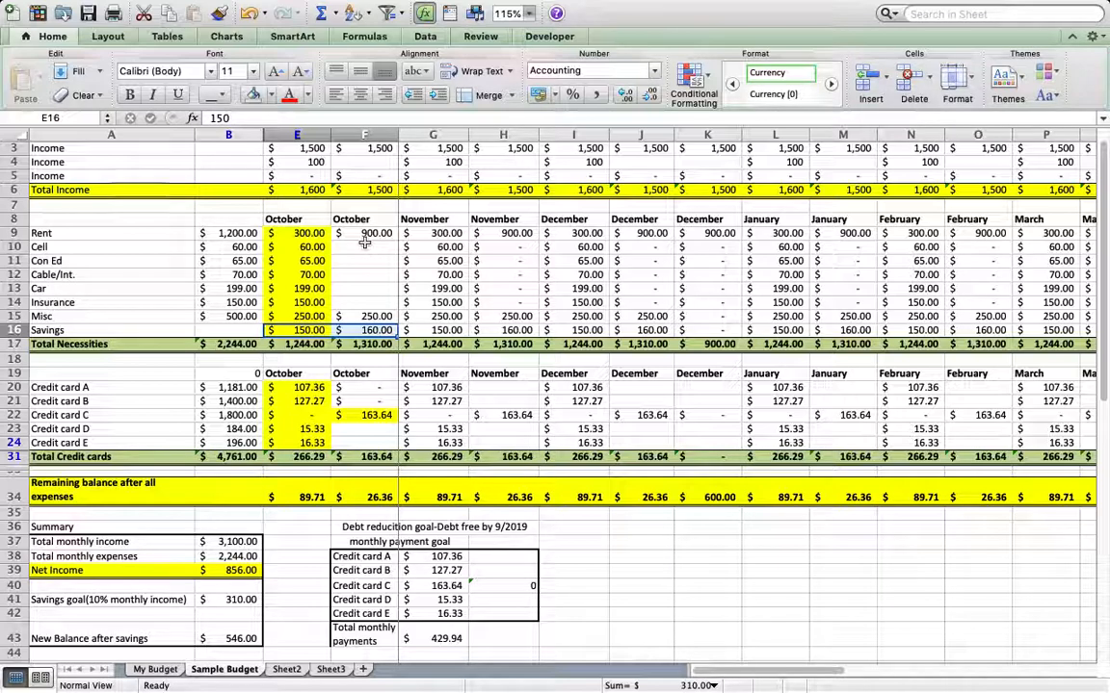
{"action": "left_click", "coordinate": [311, 234]}
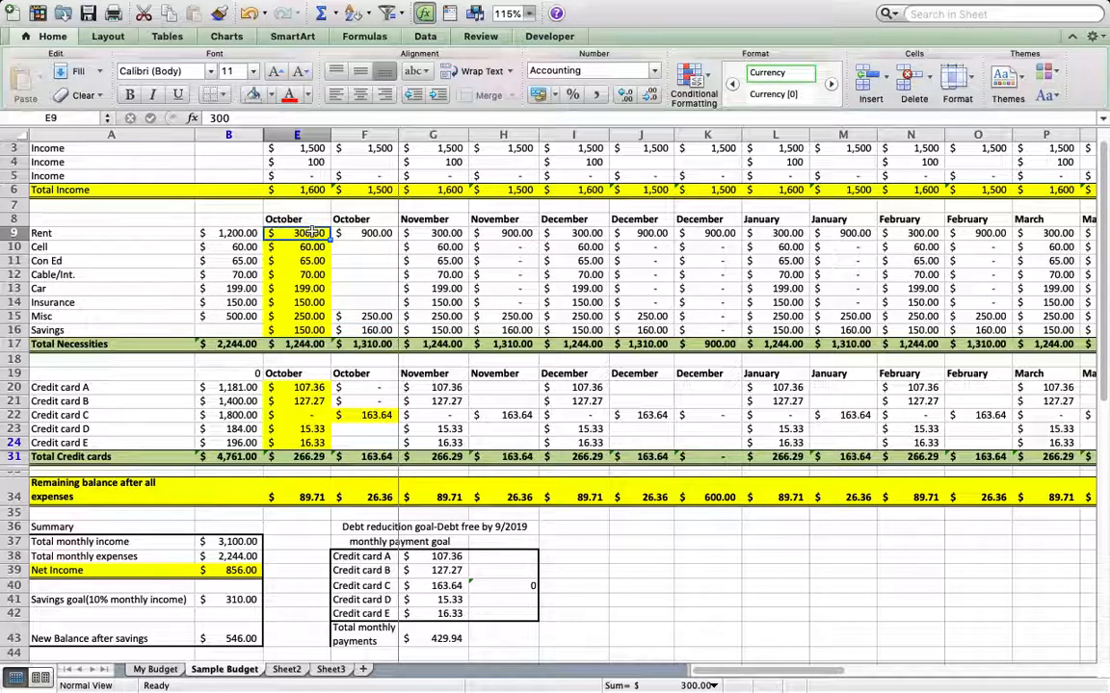
{"action": "left_click", "coordinate": [376, 233]}
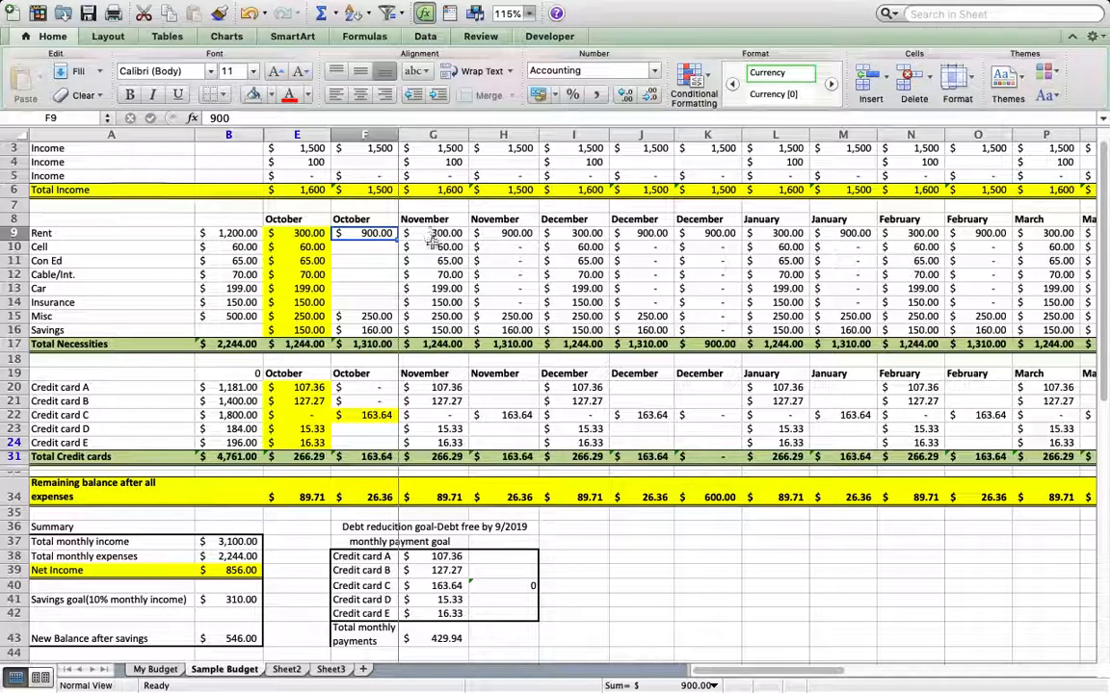
{"action": "scroll", "coordinate": [433, 245], "scroll_direction": "down", "scroll_amount": 3}
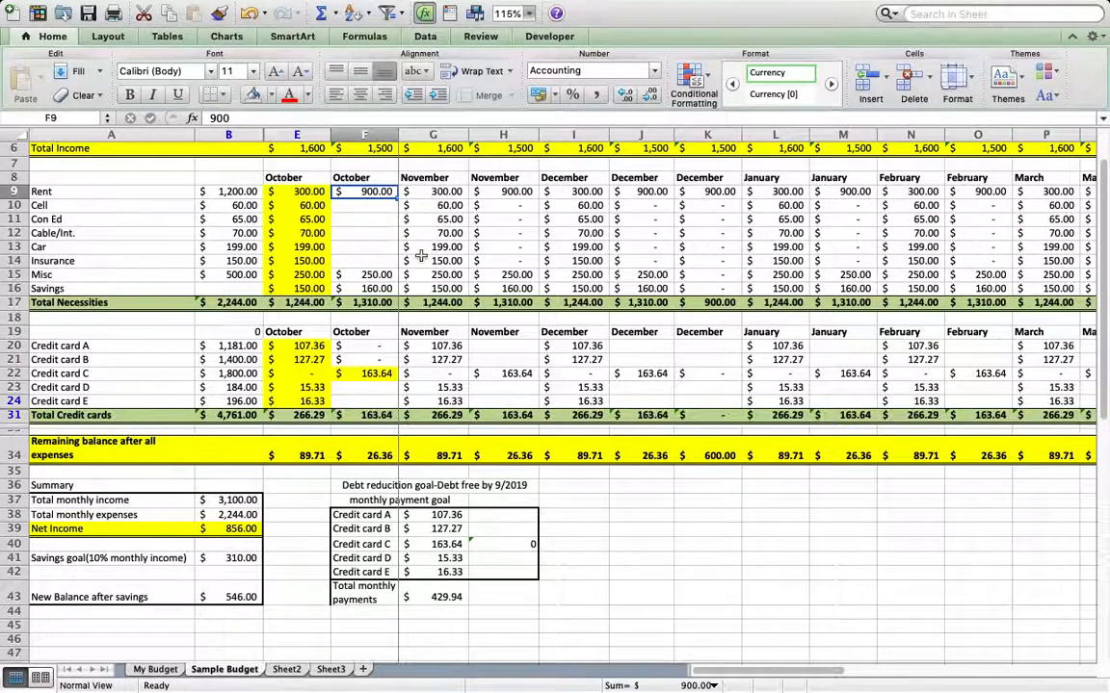
- Review the second October Credit card C payment in F22 and the remaining balance in F34
{"action": "scroll", "coordinate": [410, 275], "scroll_direction": "up", "scroll_amount": 3}
{"action": "scroll", "coordinate": [410, 275], "scroll_direction": "down", "scroll_amount": 1}
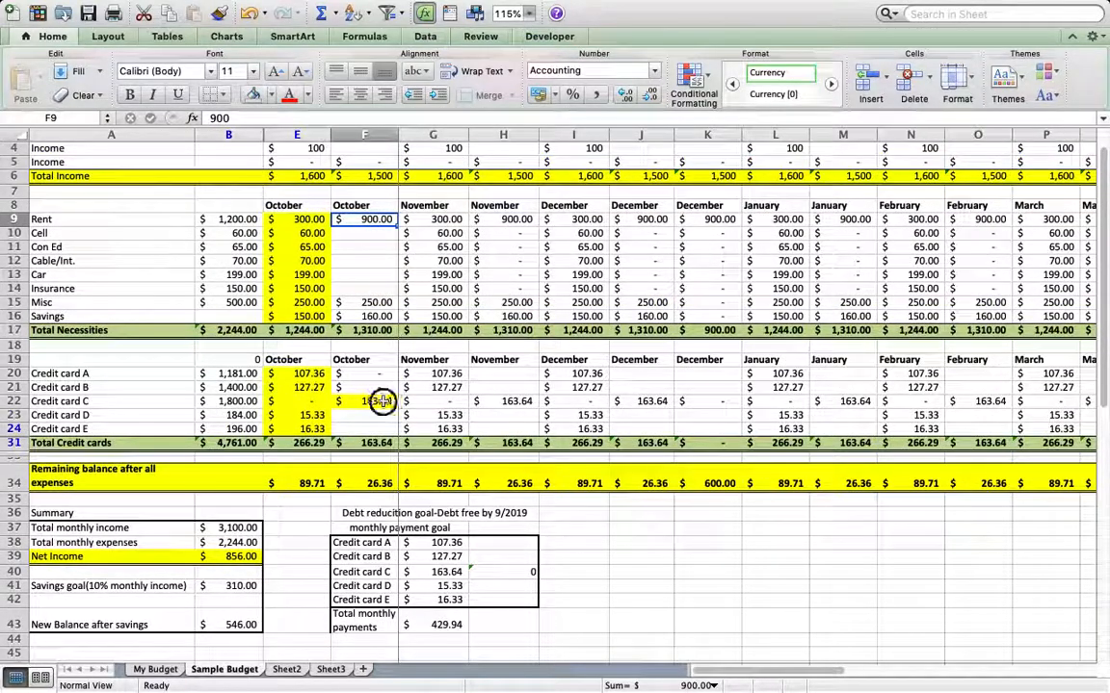
{"action": "left_click", "coordinate": [378, 400]}
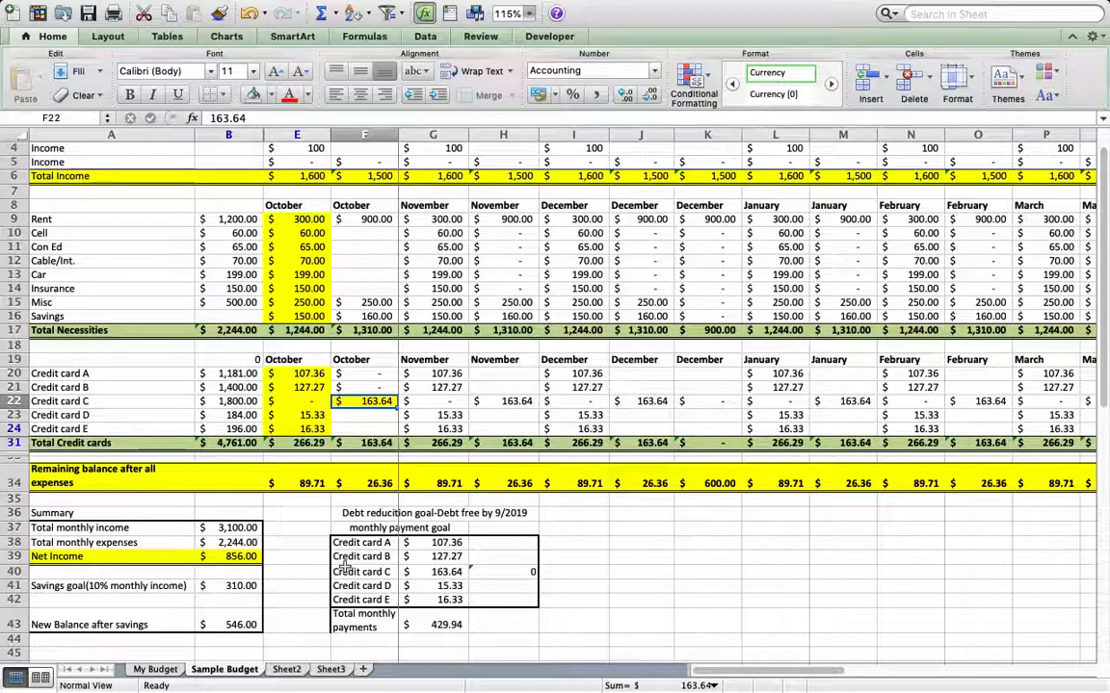
{"action": "left_click", "coordinate": [376, 481]}
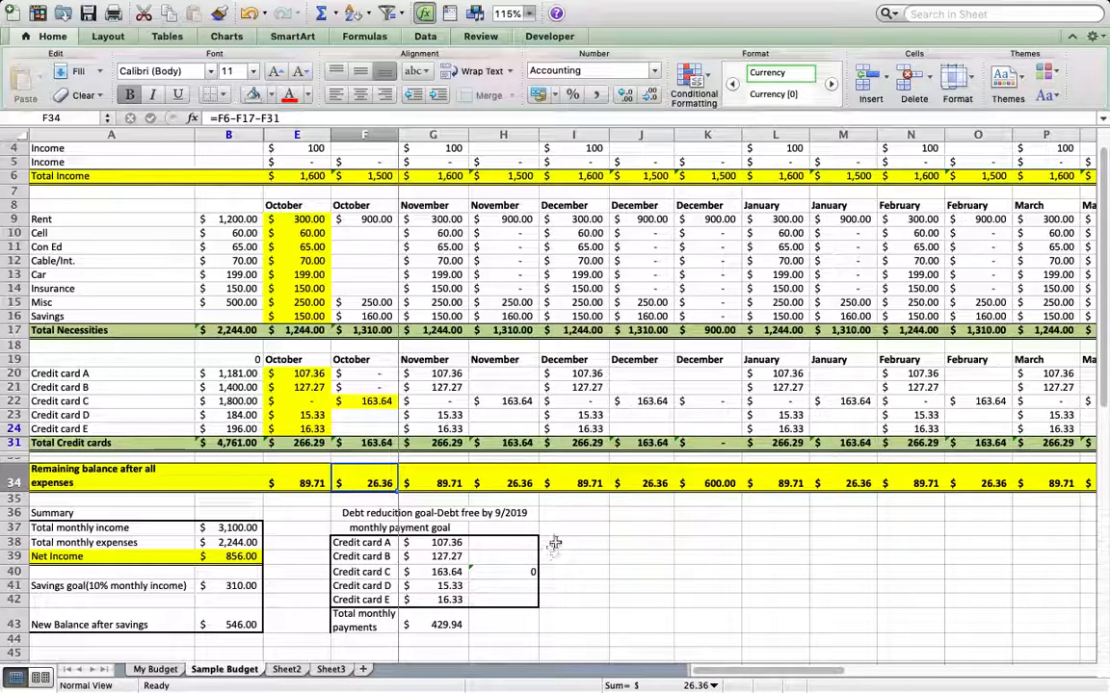
- Highlight the second October necessities in F9:F16 with a yellow fill
{"action": "left_click_drag", "start_coordinate": [366, 219], "coordinate": [372, 312]}
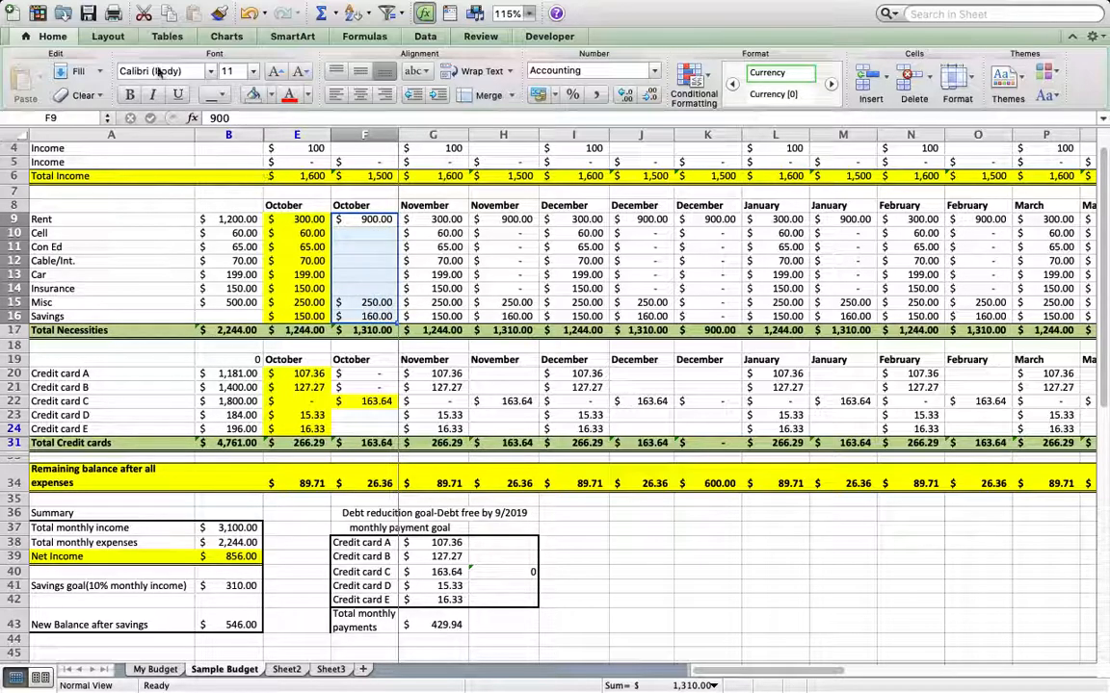
{"action": "left_click", "coordinate": [272, 95]}
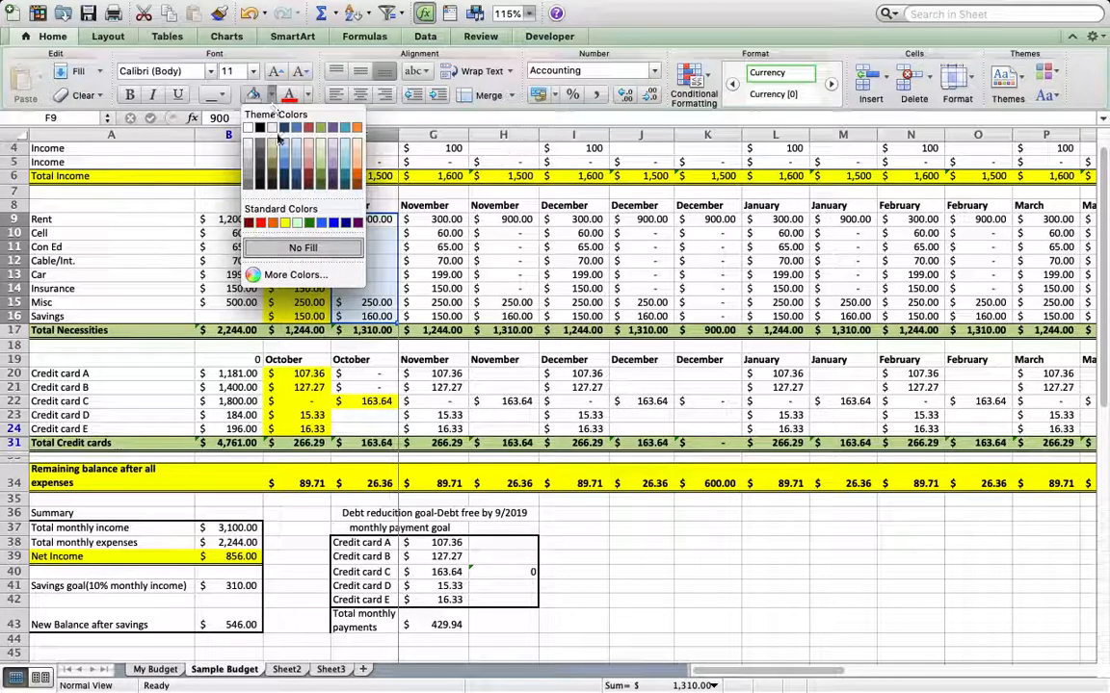
{"action": "left_click", "coordinate": [261, 210]}
- Review the November Rent split in G9:H9, the first November necessities in G10:G15 and the credit card payments in G20:G24
{"action": "left_click_drag", "start_coordinate": [421, 217], "coordinate": [498, 214]}
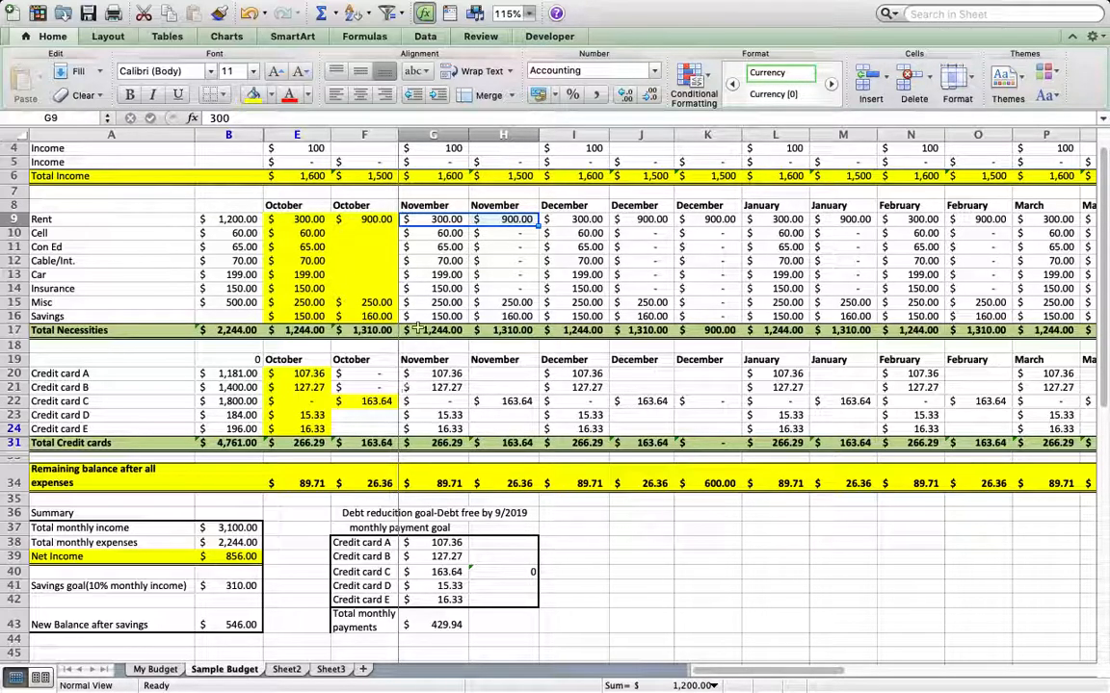
{"action": "left_click", "coordinate": [434, 249]}
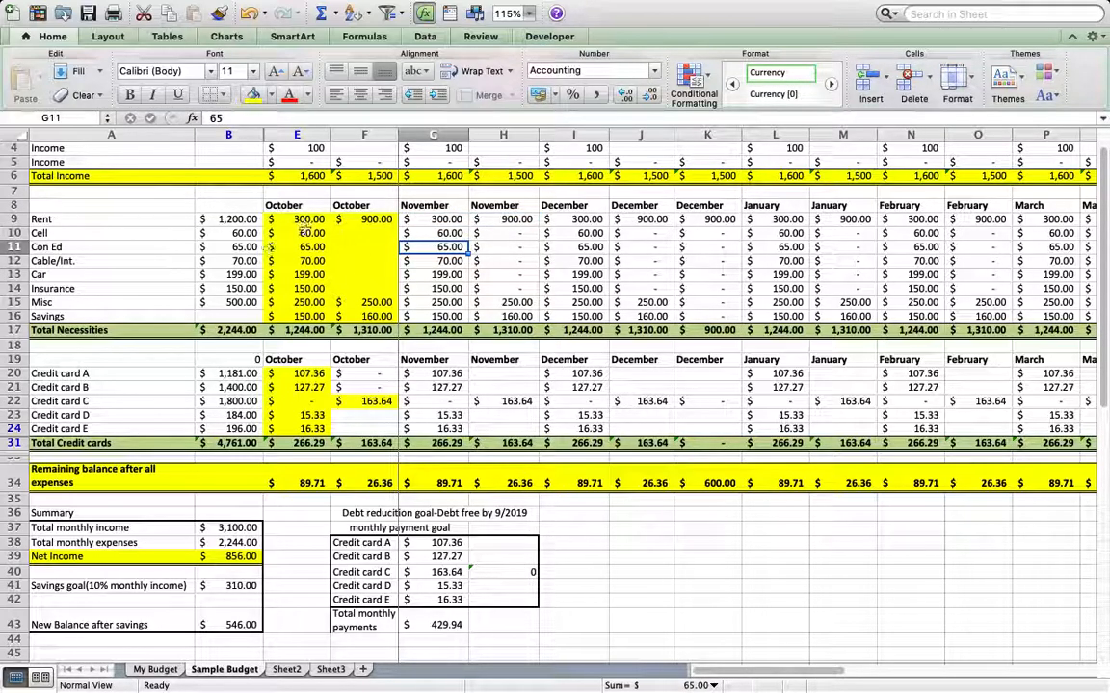
{"action": "left_click", "coordinate": [430, 220]}
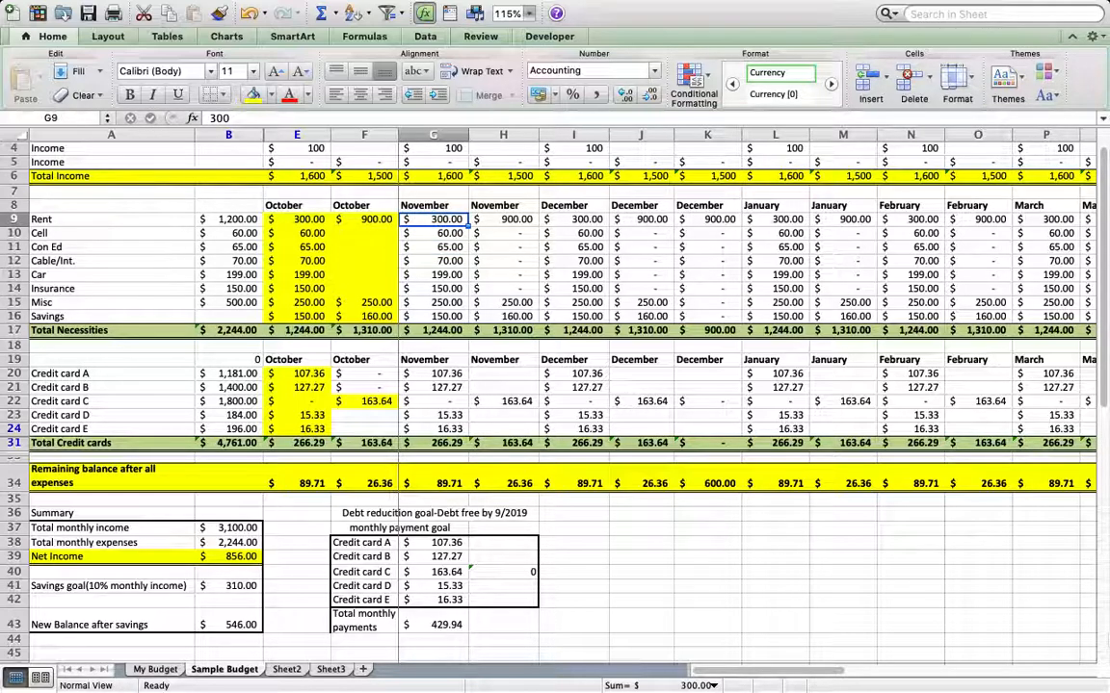
{"action": "left_click_drag", "start_coordinate": [429, 233], "coordinate": [453, 303]}
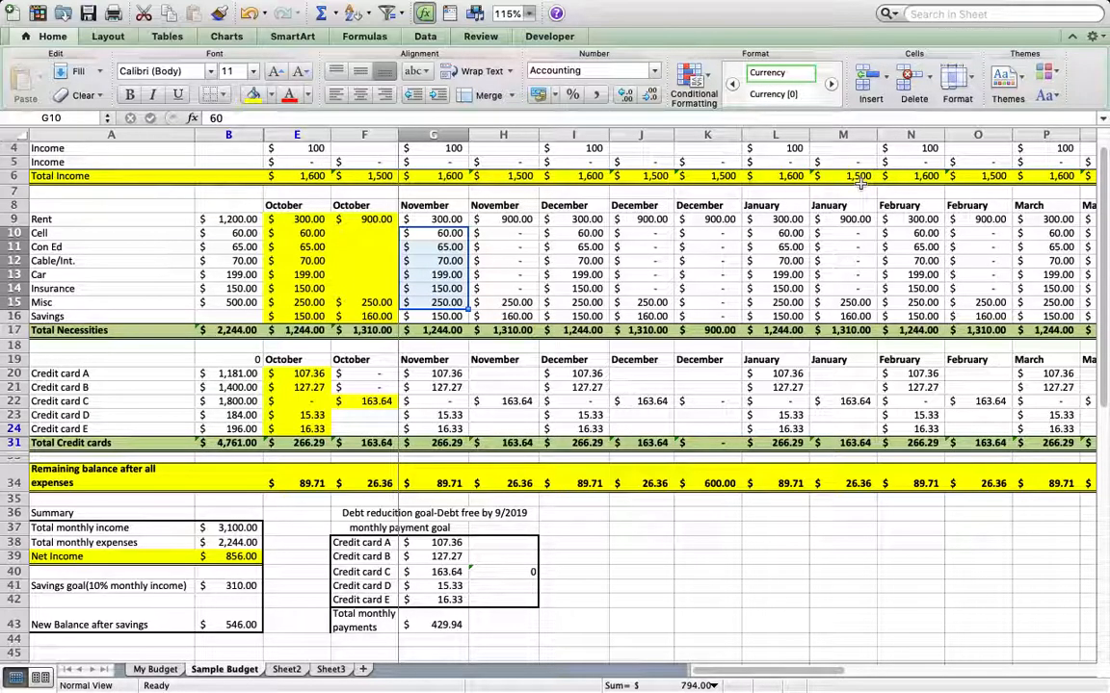
{"action": "left_click_drag", "start_coordinate": [433, 374], "coordinate": [444, 429]}
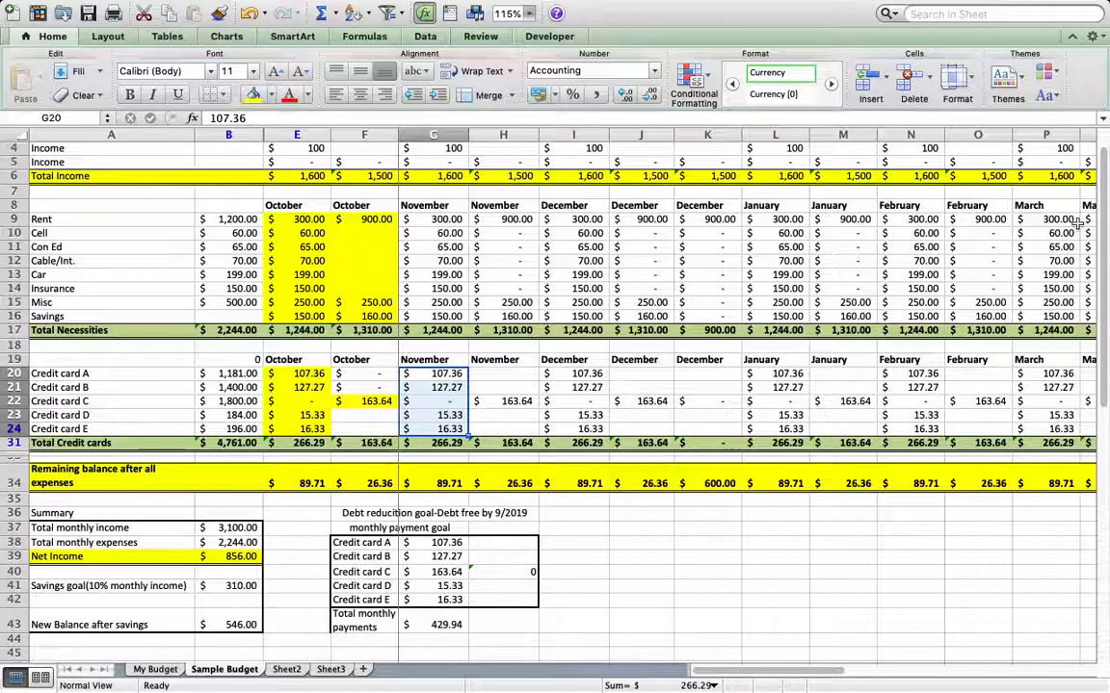
{"action": "scroll", "coordinate": [1083, 219], "scroll_direction": "down", "scroll_amount": 3}
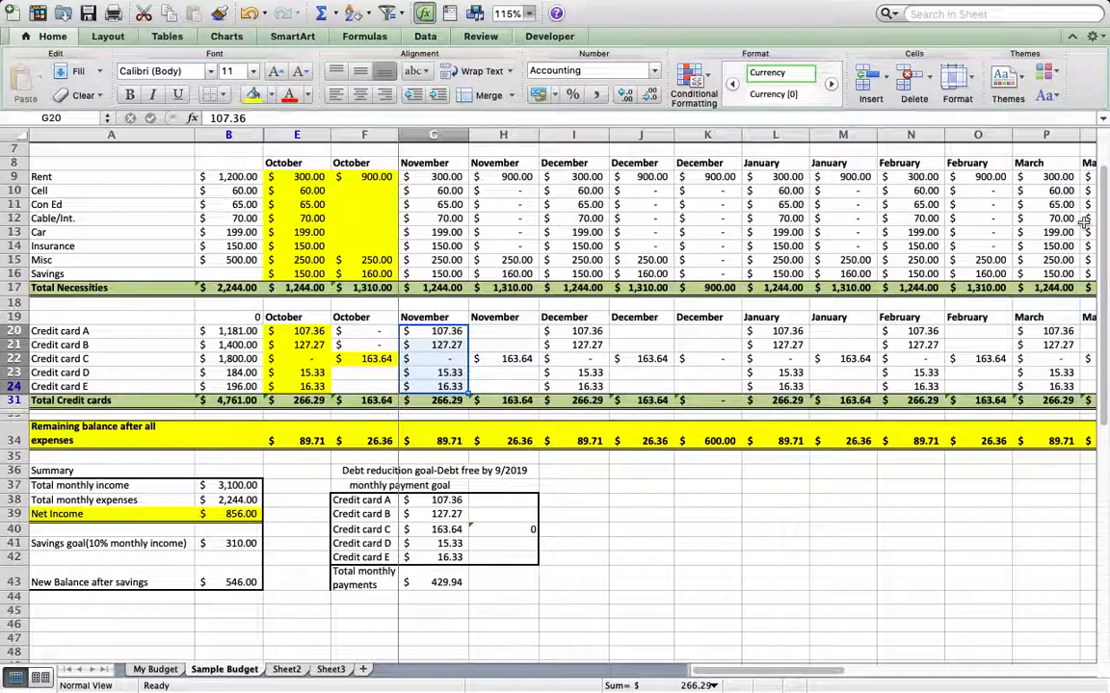
- Enter 250 as the third income amount for the first October paycheck in E5
{"action": "scroll", "coordinate": [1083, 220], "scroll_direction": "up", "scroll_amount": 5}
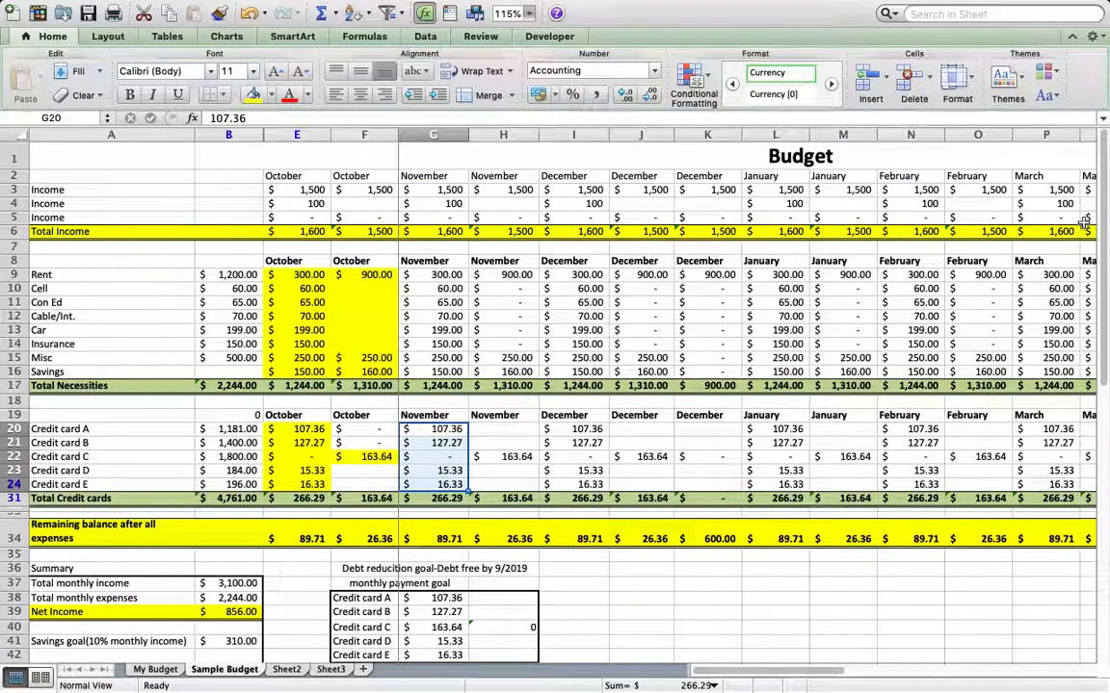
{"action": "left_click", "coordinate": [314, 217]}
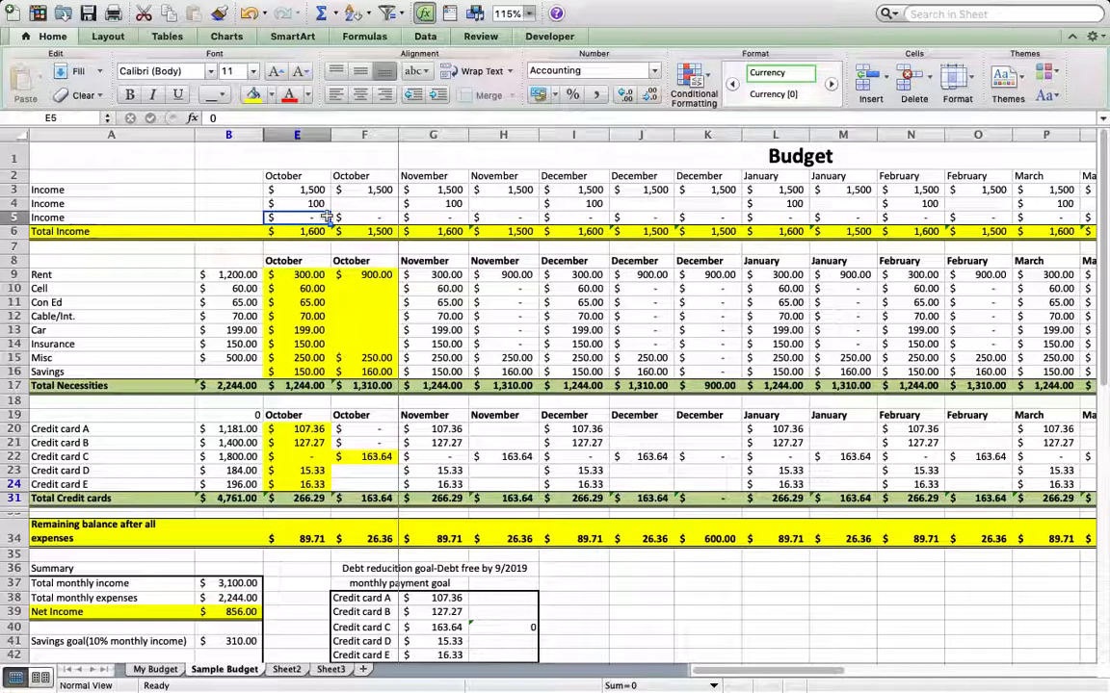
{"action": "scroll", "coordinate": [326, 217], "scroll_direction": "down", "scroll_amount": 1}
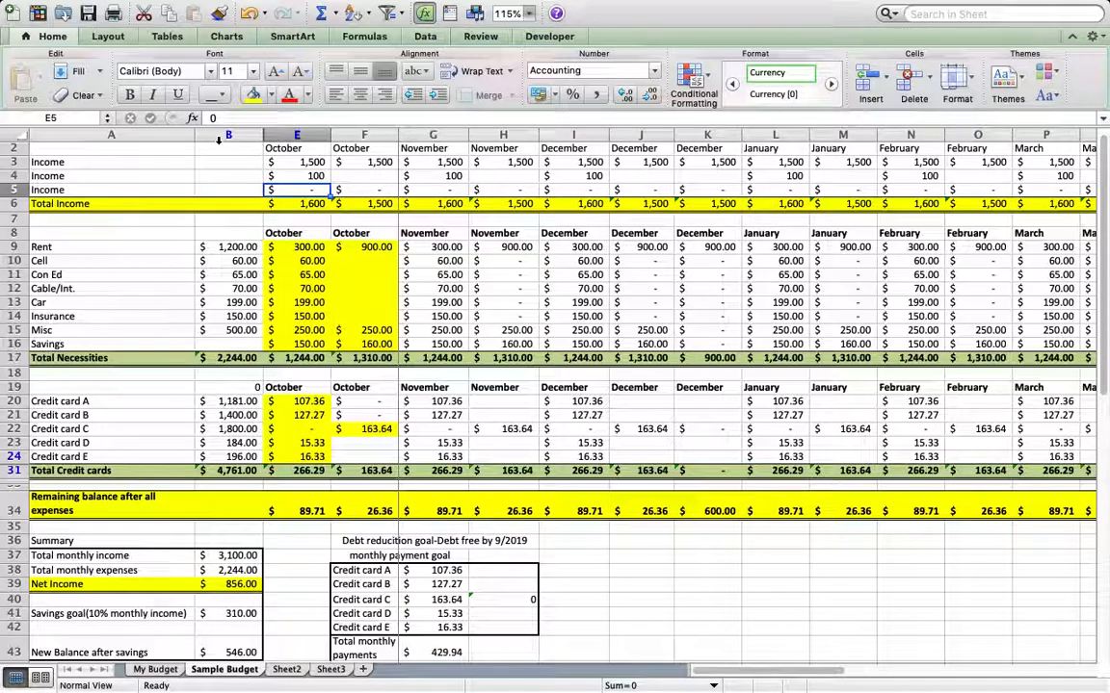
{"action": "type", "text": "250"}
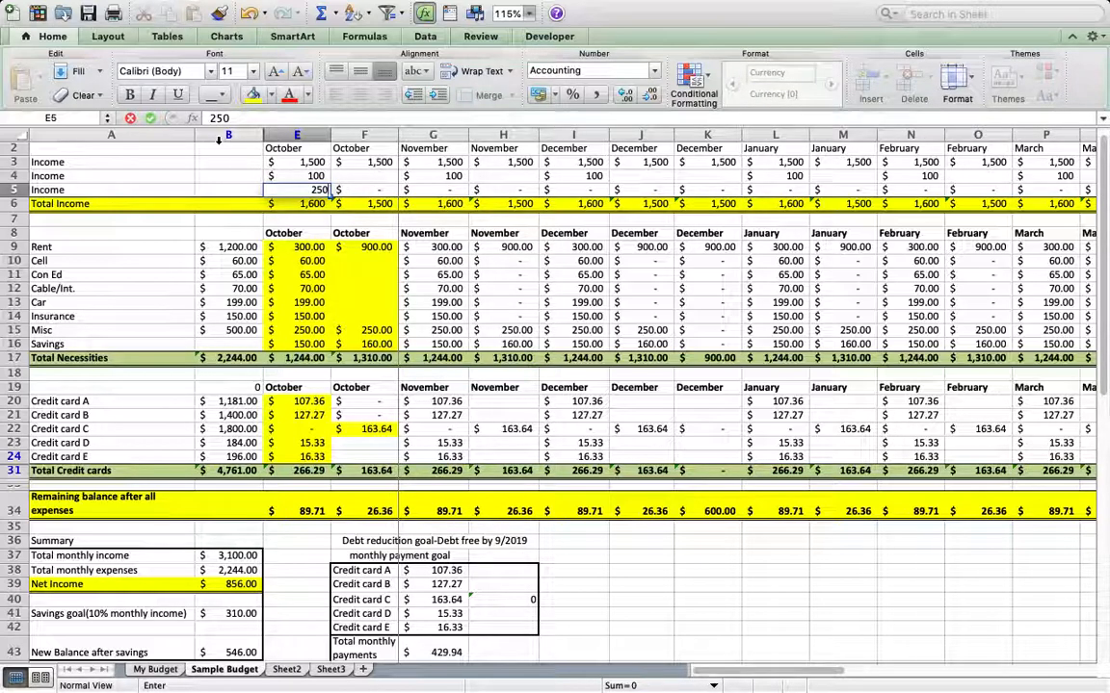
{"action": "key", "text": "Return"}
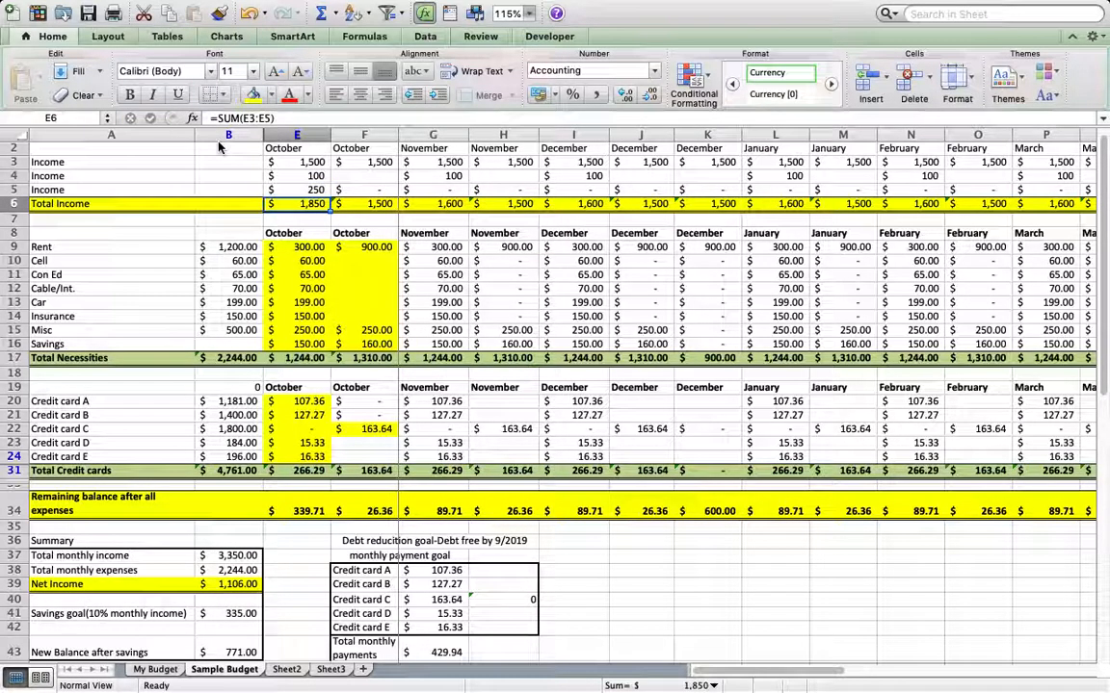
- Fill the extra income of 250 from E5 across to the second October paycheck in F5
{"action": "left_click", "coordinate": [309, 189]}
{"action": "left_click_drag", "start_coordinate": [339, 196], "coordinate": [393, 191]}
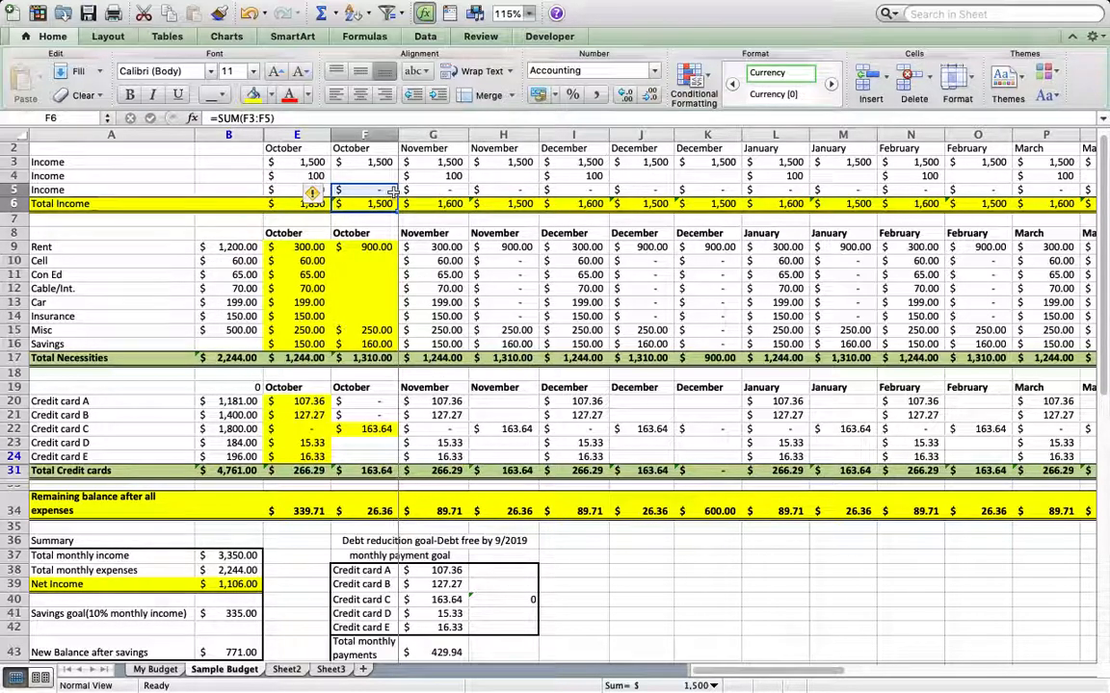
{"action": "left_click", "coordinate": [366, 231]}
{"action": "left_click", "coordinate": [328, 192]}
{"action": "left_click_drag", "start_coordinate": [327, 192], "coordinate": [383, 193]}
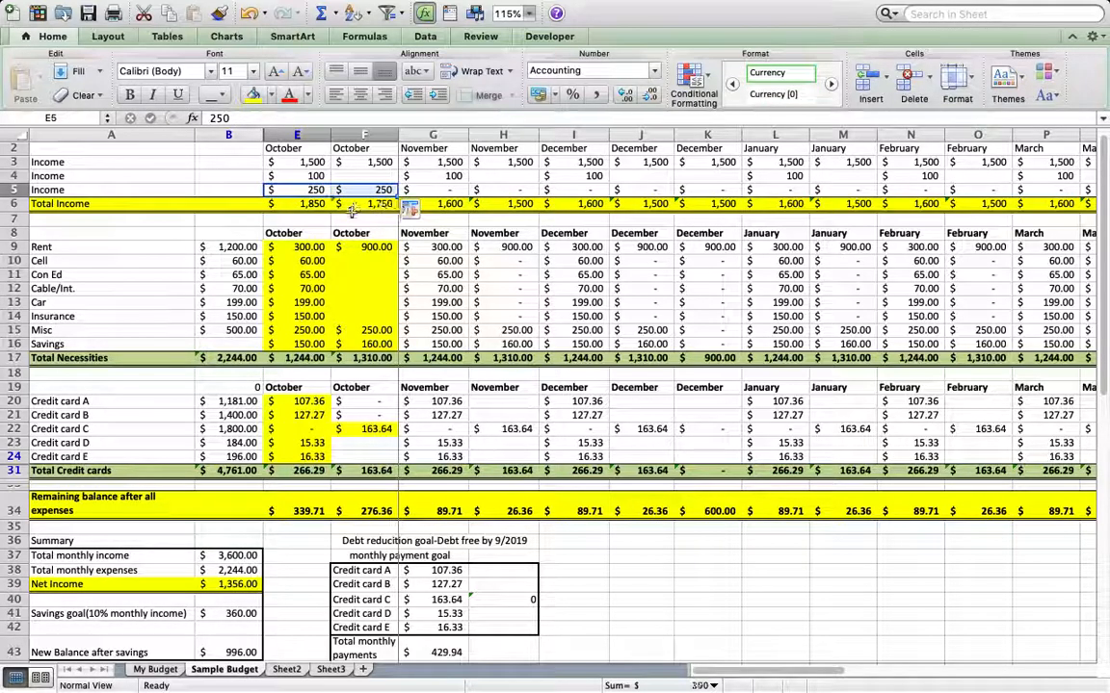
- Review the first October remaining balance in E34 and check the sum of both October balances in E34:F34
{"action": "left_click", "coordinate": [299, 260]}
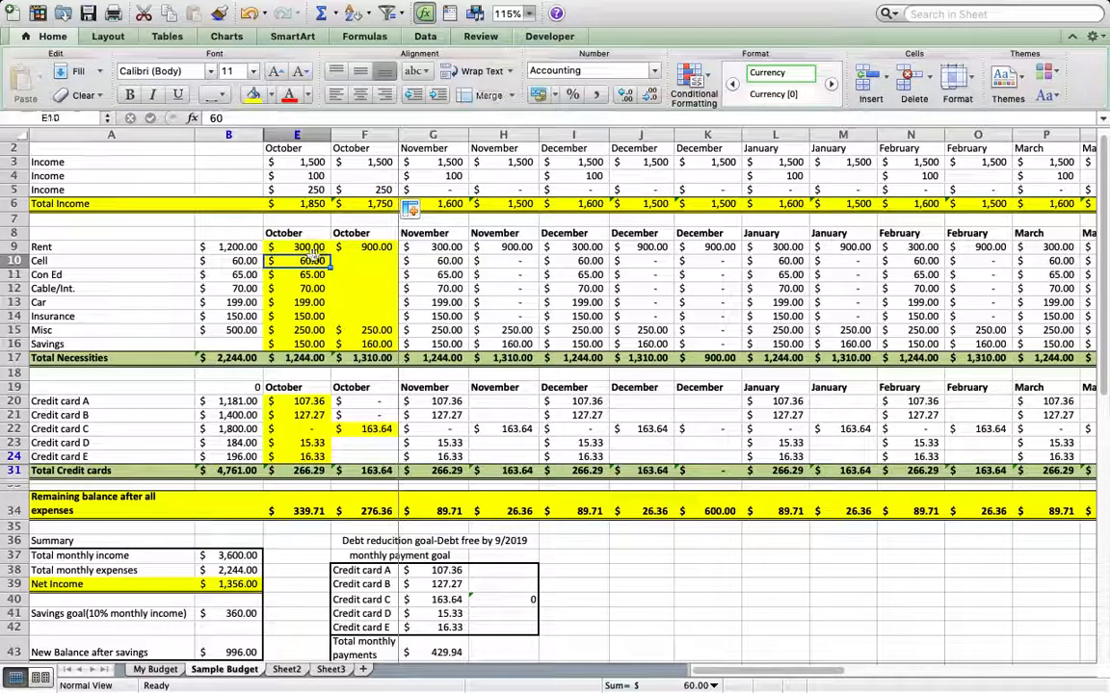
{"action": "scroll", "coordinate": [299, 501], "scroll_direction": "down", "scroll_amount": 1}
{"action": "left_click", "coordinate": [300, 499]}
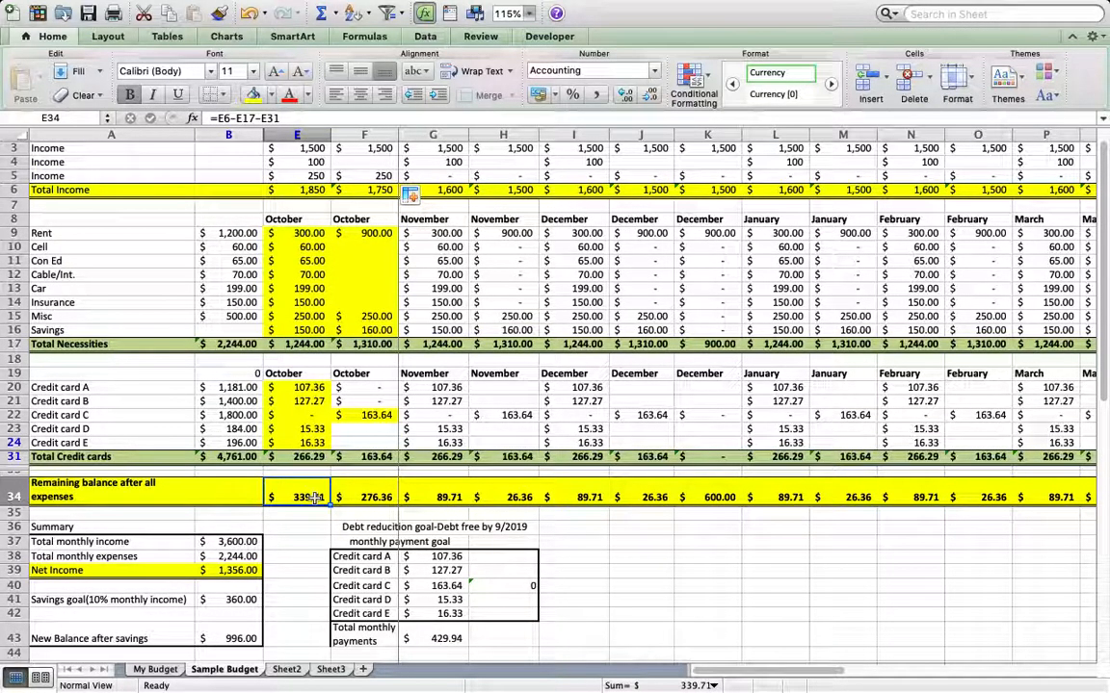
{"action": "scroll", "coordinate": [315, 498], "scroll_direction": "down", "scroll_amount": 2}
{"action": "scroll", "coordinate": [314, 554], "scroll_direction": "down", "scroll_amount": 5}
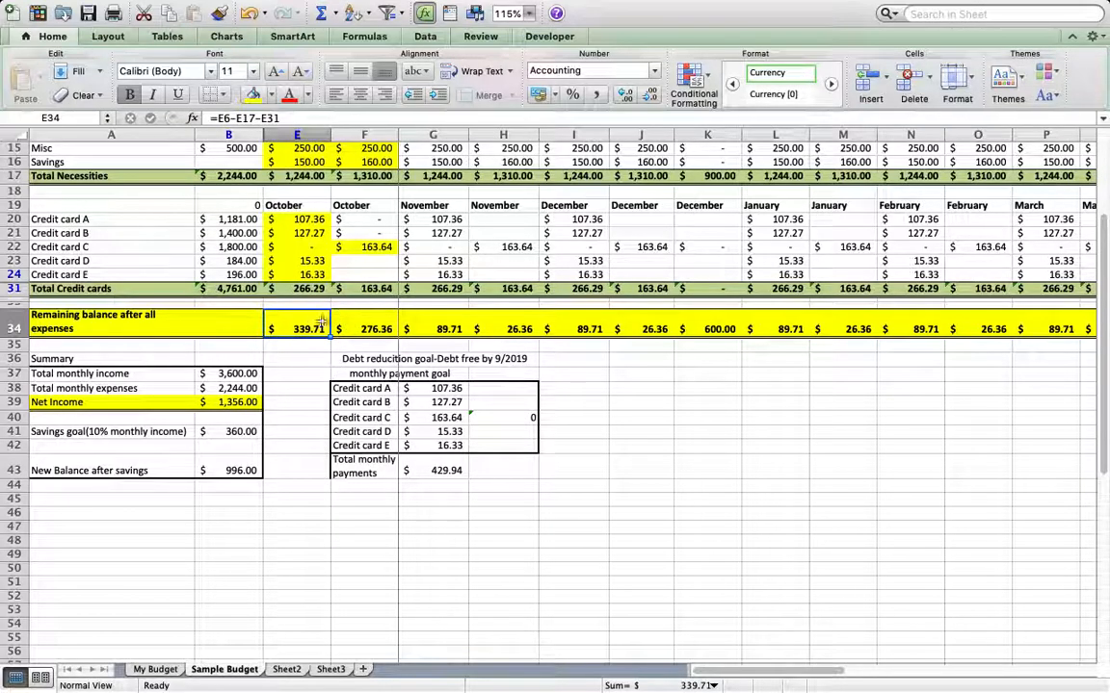
{"action": "scroll", "coordinate": [328, 380], "scroll_direction": "up", "scroll_amount": 1}
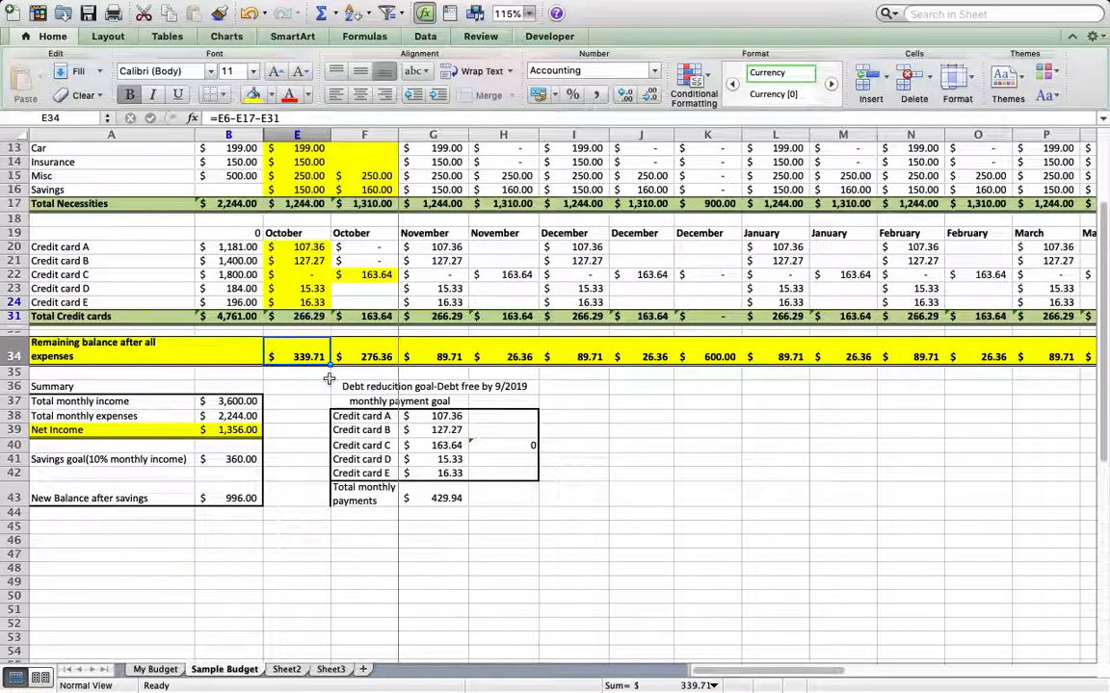
{"action": "scroll", "coordinate": [293, 342], "scroll_direction": "up", "scroll_amount": 1}
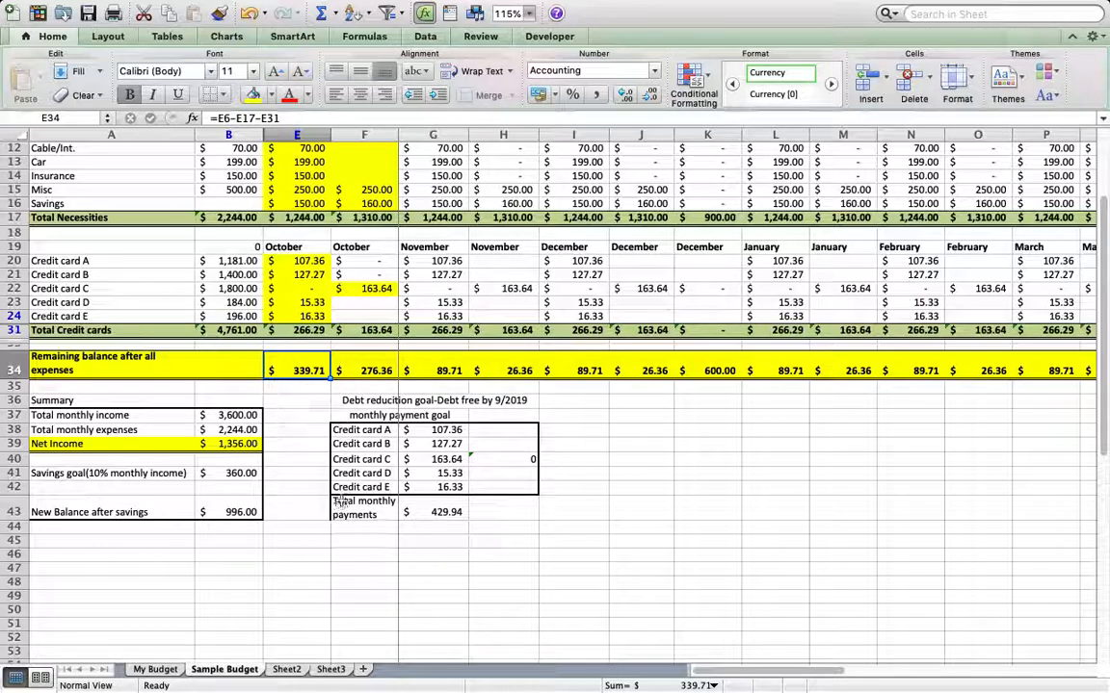
{"action": "left_click", "coordinate": [324, 442]}
{"action": "left_click_drag", "start_coordinate": [305, 370], "coordinate": [353, 361]}
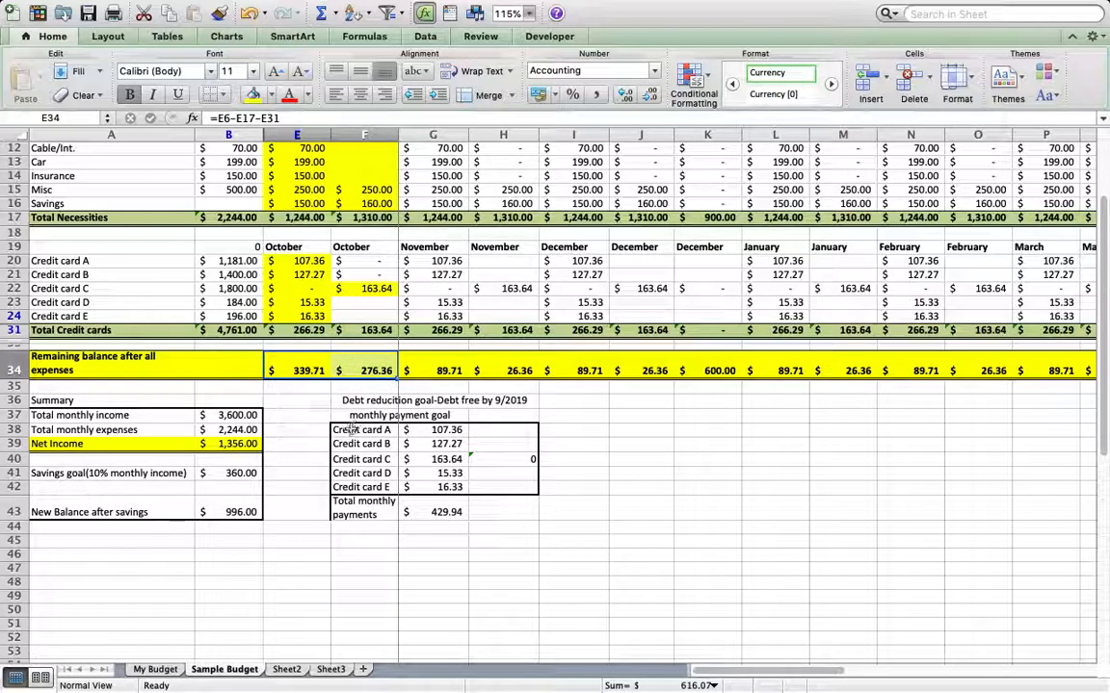
- Calculate the yearly total of the new balance after savings in B45 with the formula =B43*12
{"action": "left_click", "coordinate": [229, 511]}
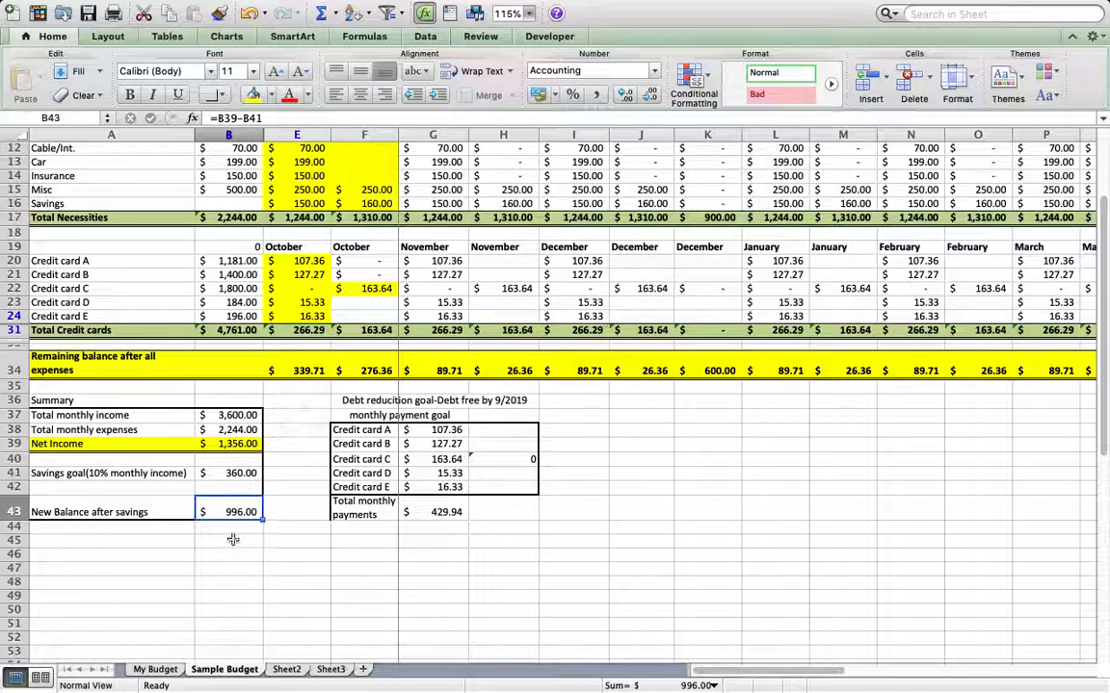
{"action": "left_click", "coordinate": [234, 540]}
{"action": "type", "text": "="}
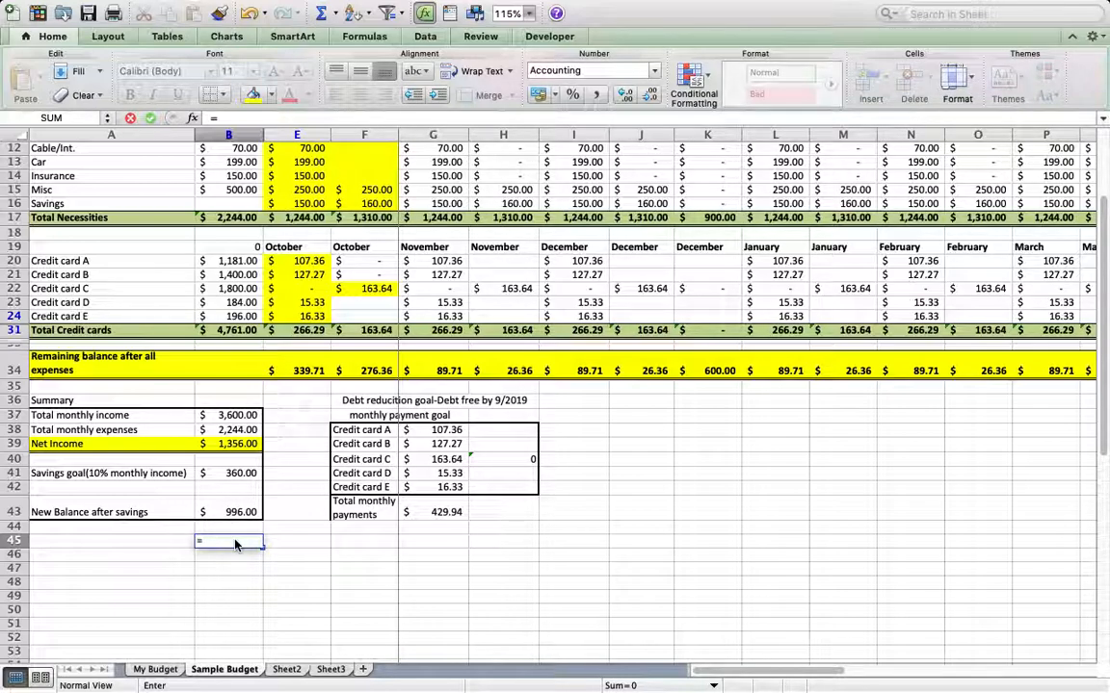
{"action": "left_click", "coordinate": [236, 512]}
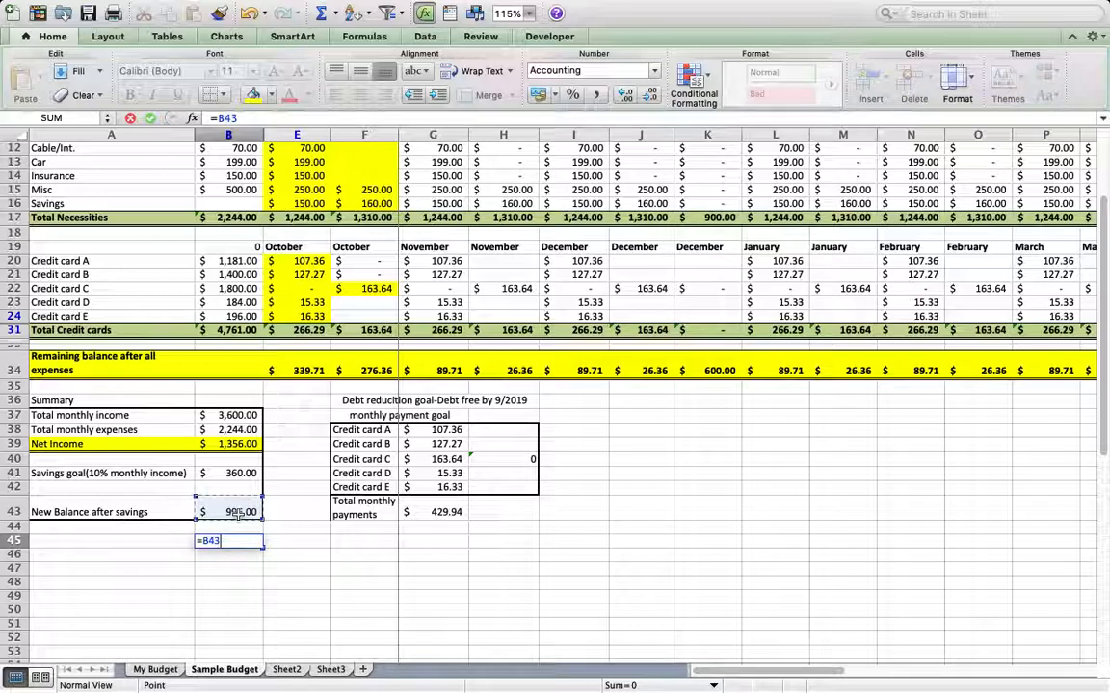
{"action": "type", "text": "*12"}
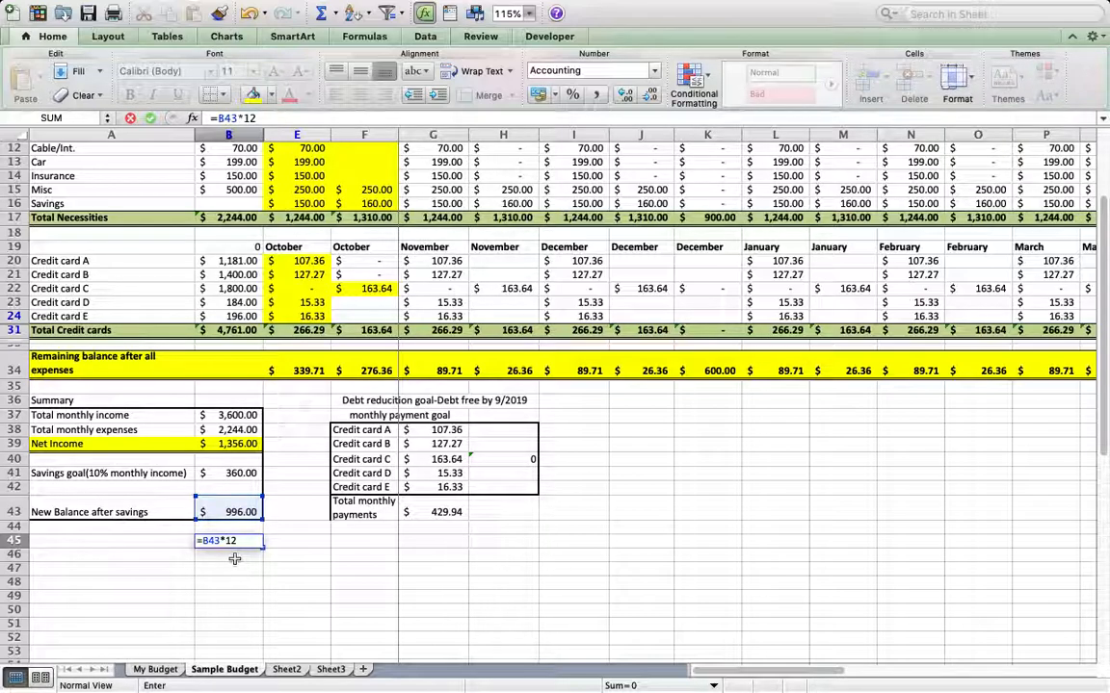
{"action": "key", "text": "Return"}
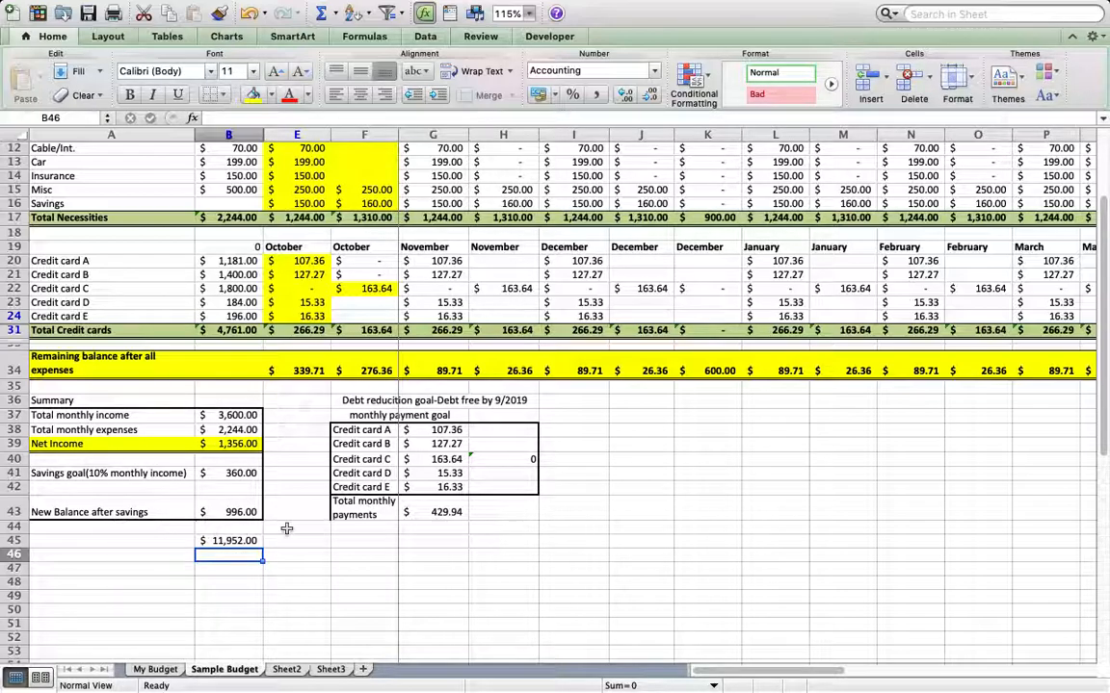
{"action": "left_click", "coordinate": [254, 539]}
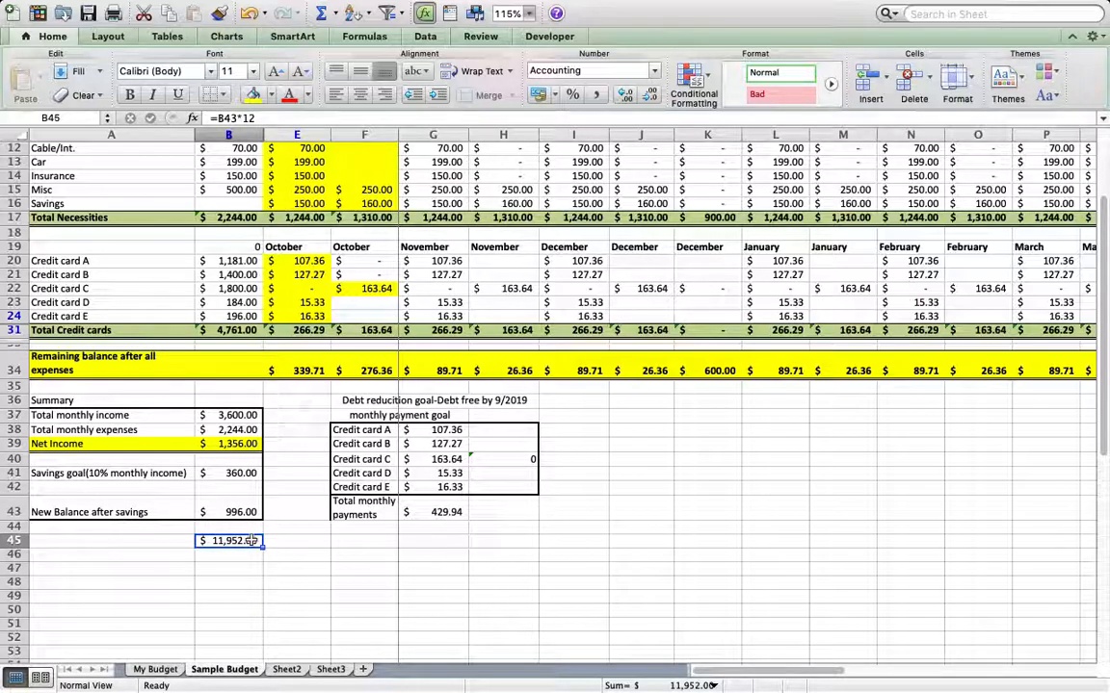
- Review the extra first October income in E5 against the expenses, remaining balances and summary further down the sheet
{"action": "scroll", "coordinate": [405, 289], "scroll_direction": "up", "scroll_amount": 5}
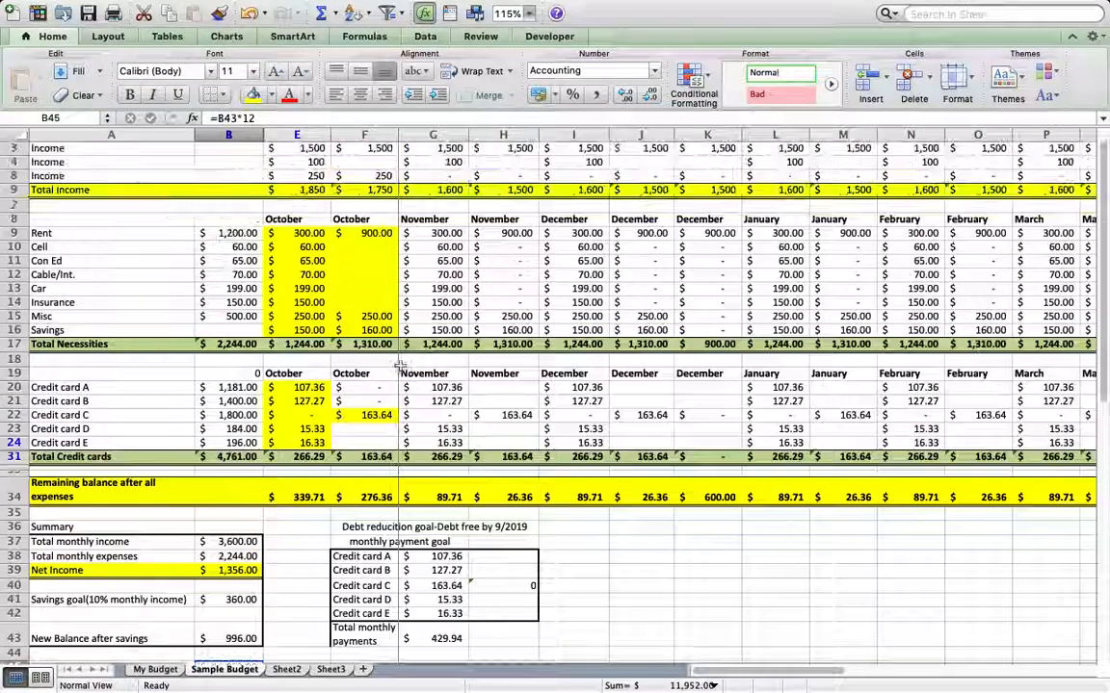
{"action": "left_click", "coordinate": [311, 203]}
{"action": "left_click", "coordinate": [318, 217]}
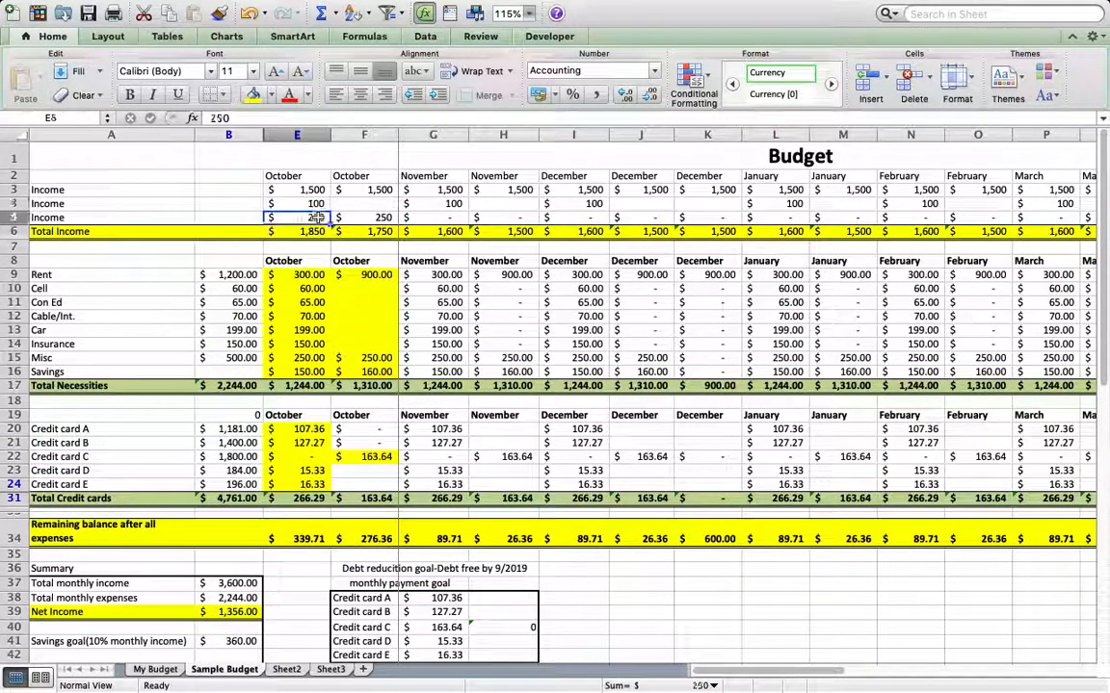
{"action": "scroll", "coordinate": [327, 330], "scroll_direction": "down", "scroll_amount": 2}
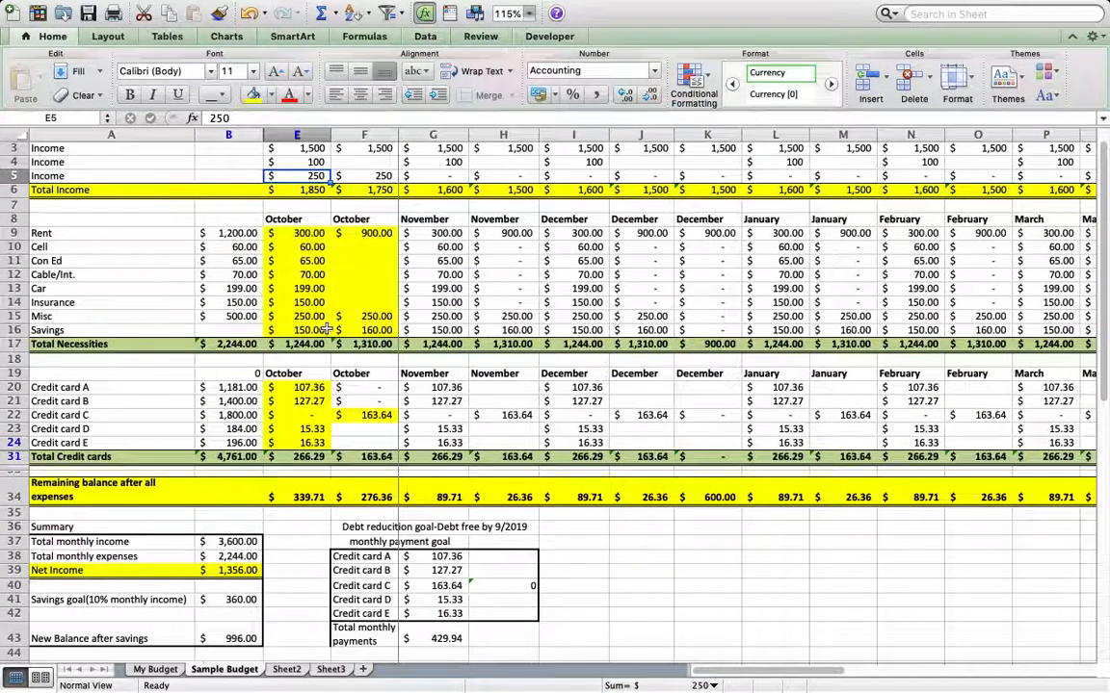
{"action": "scroll", "coordinate": [328, 325], "scroll_direction": "up", "scroll_amount": 2}
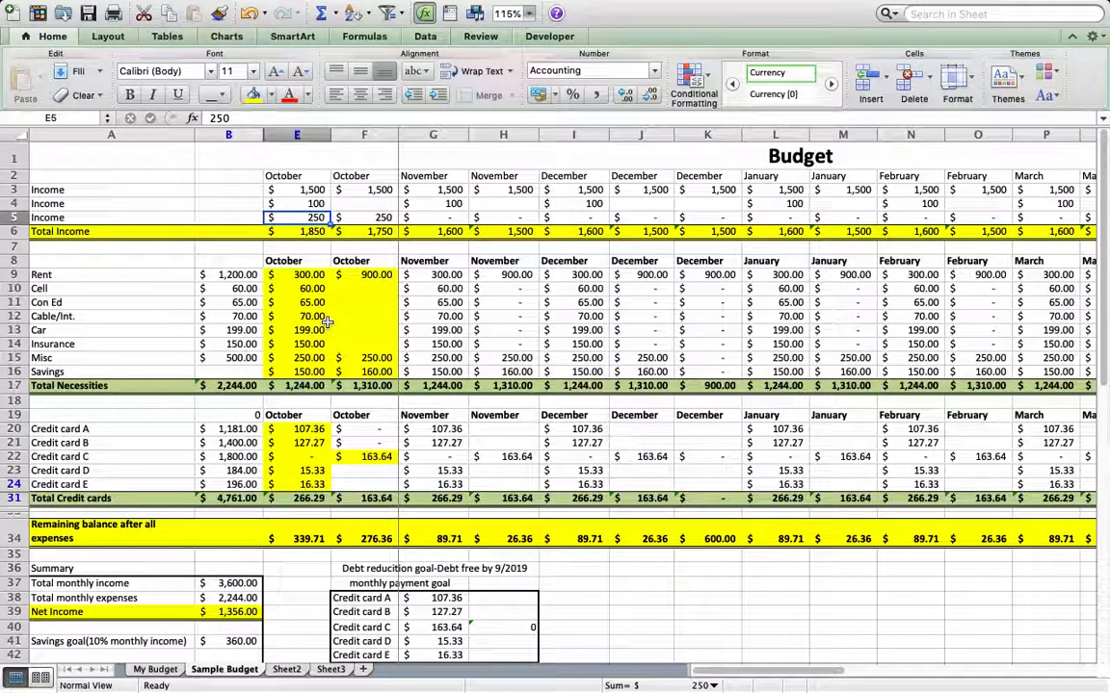
{"action": "scroll", "coordinate": [328, 322], "scroll_direction": "down", "scroll_amount": 8}
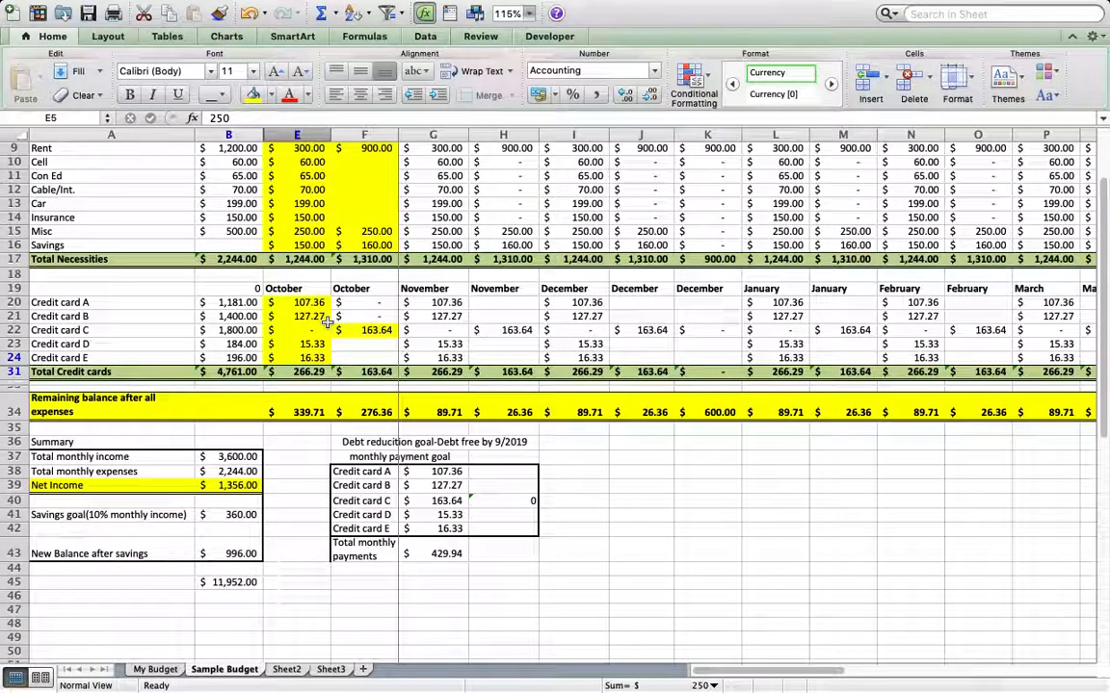
- Clear the yearly total from cell B45 below the new balance after savings
{"action": "left_click", "coordinate": [207, 582]}
{"action": "left_click", "coordinate": [252, 592]}
{"action": "left_click", "coordinate": [245, 583]}
{"action": "double_click", "coordinate": [245, 585]}
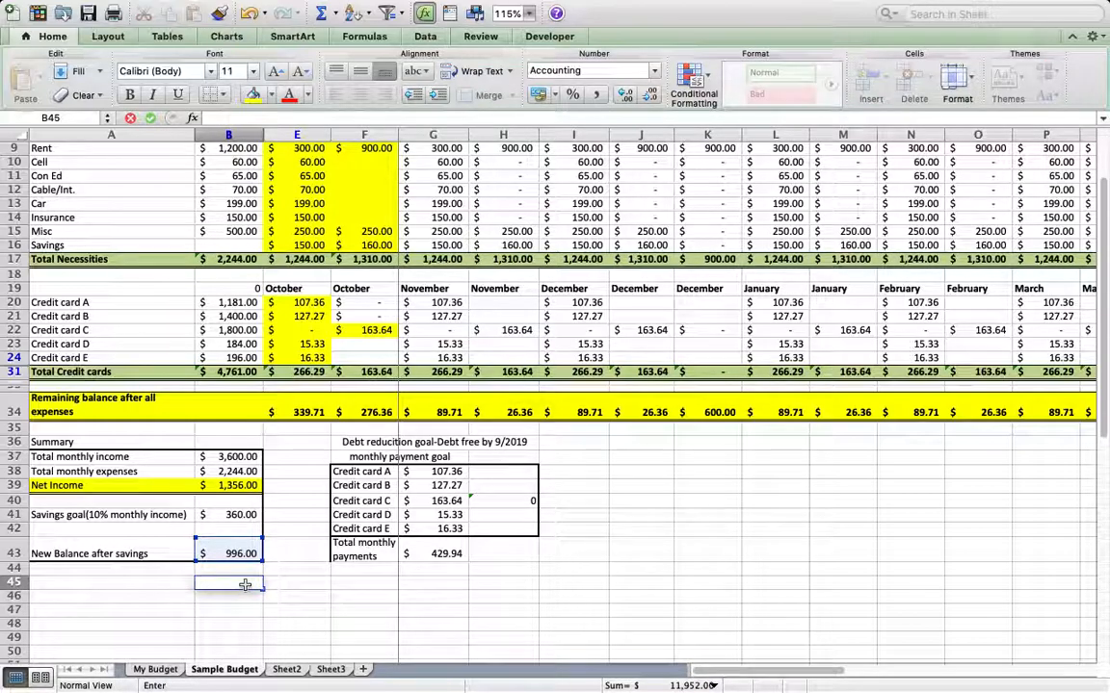
{"action": "left_click", "coordinate": [680, 529]}
- Set the extra October income to 0 for both paychecks, in E5 and F5
{"action": "scroll", "coordinate": [815, 530], "scroll_direction": "up", "scroll_amount": 3}
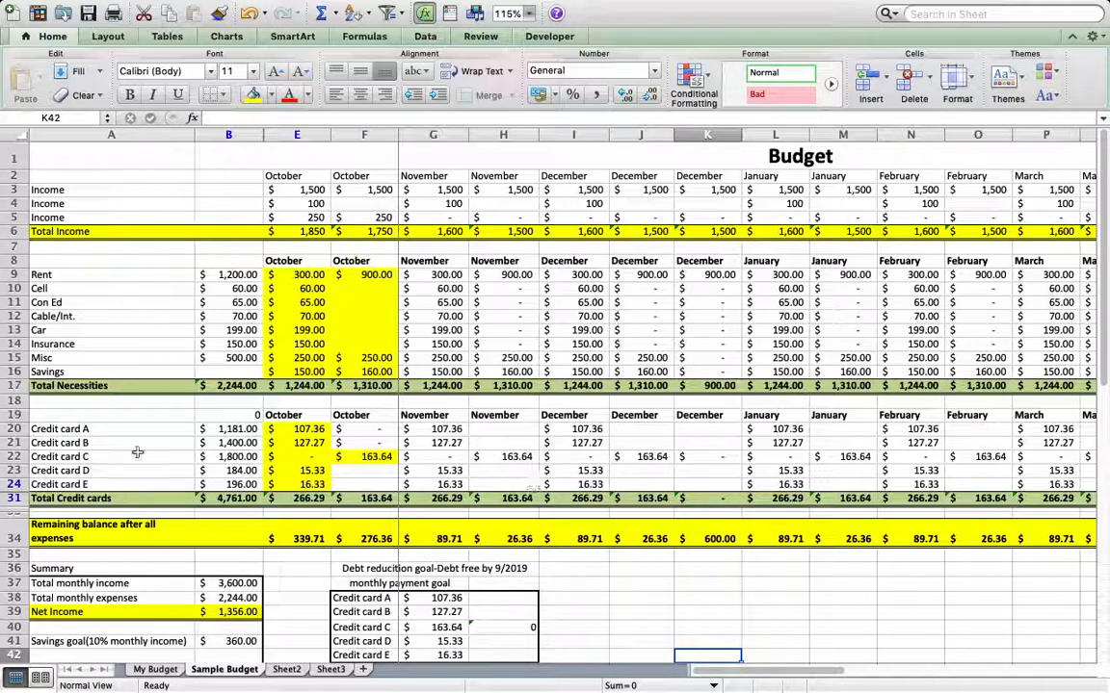
{"action": "left_click", "coordinate": [299, 218]}
{"action": "type", "text": "0"}
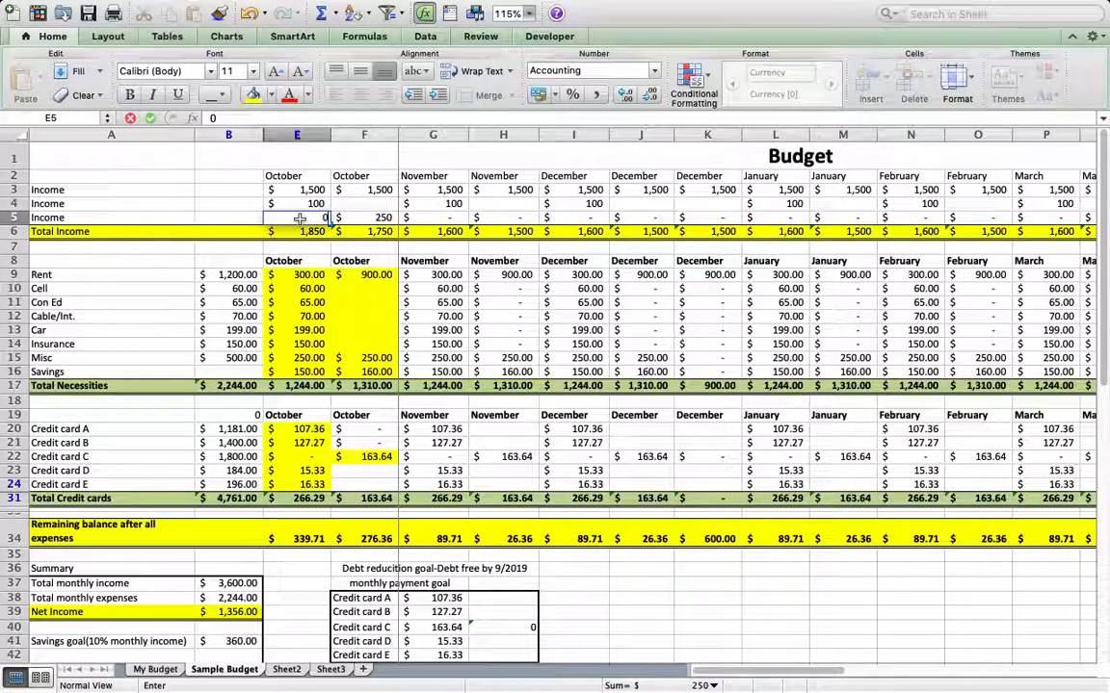
{"action": "key", "text": "Tab"}
{"action": "type", "text": "0"}
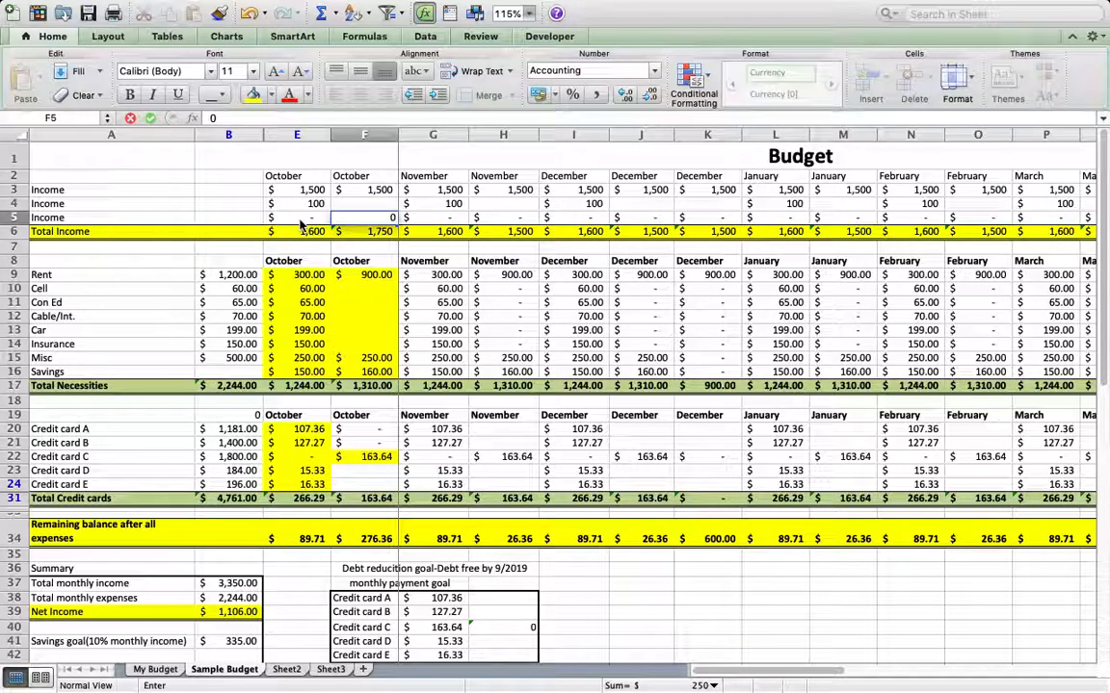
{"action": "left_click", "coordinate": [435, 330]}
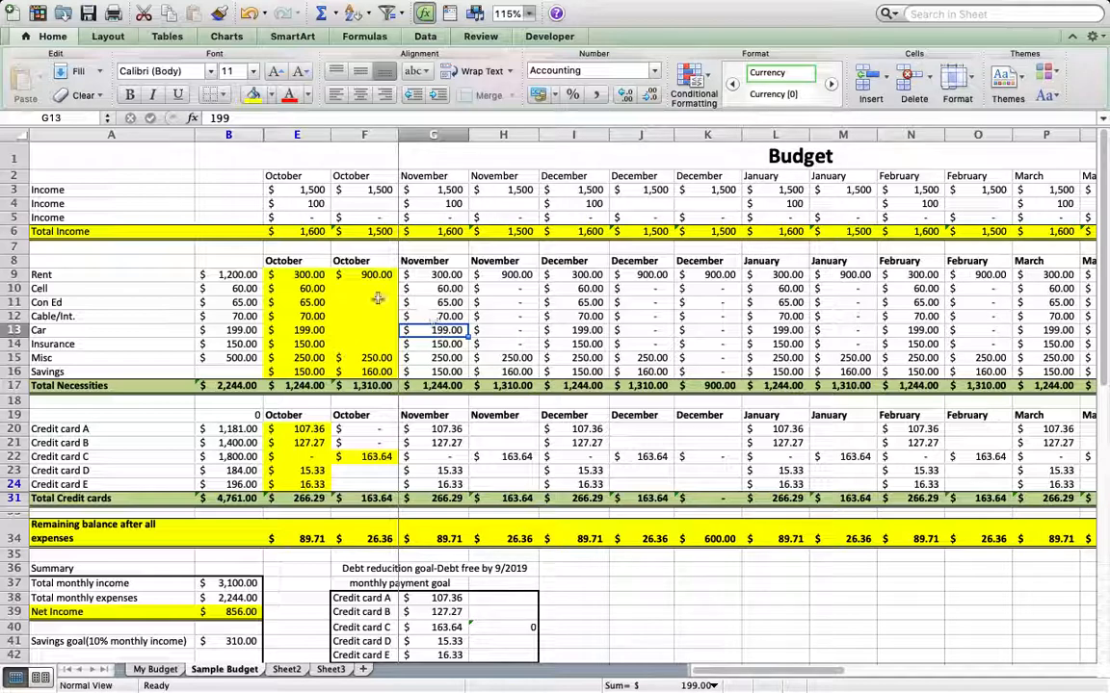
- Set the second income in E4 to 0 and compare the October income in E3 with the expenses in E9:E15
{"action": "left_click", "coordinate": [295, 191]}
{"action": "left_click", "coordinate": [299, 202]}
{"action": "type", "text": "0"}
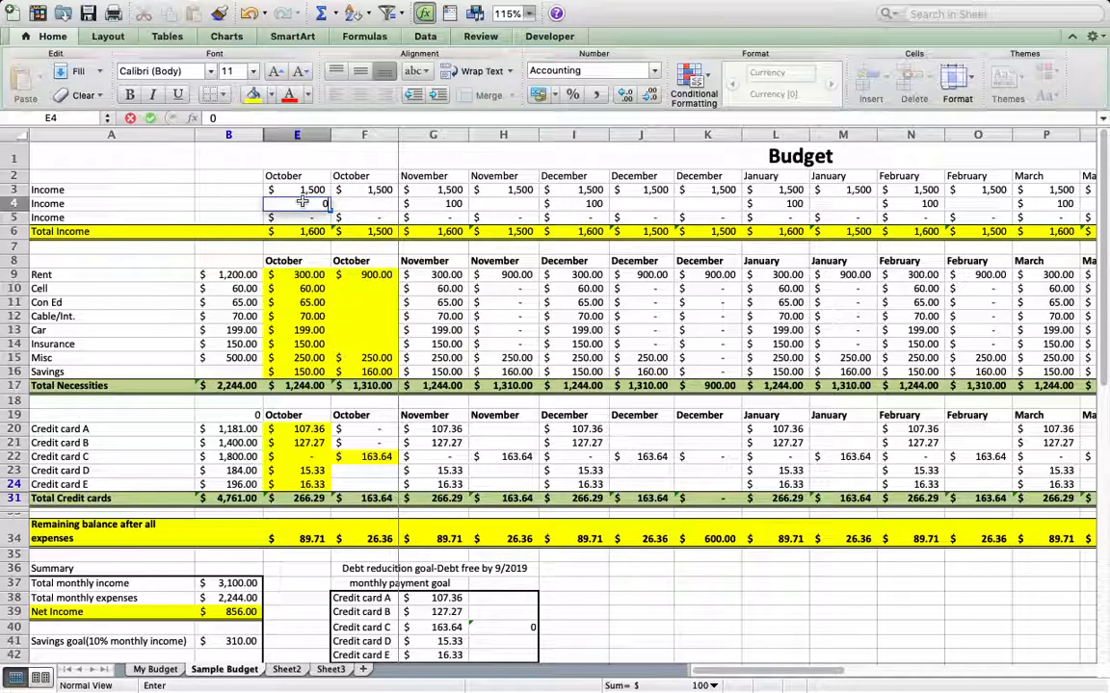
{"action": "left_click", "coordinate": [313, 289]}
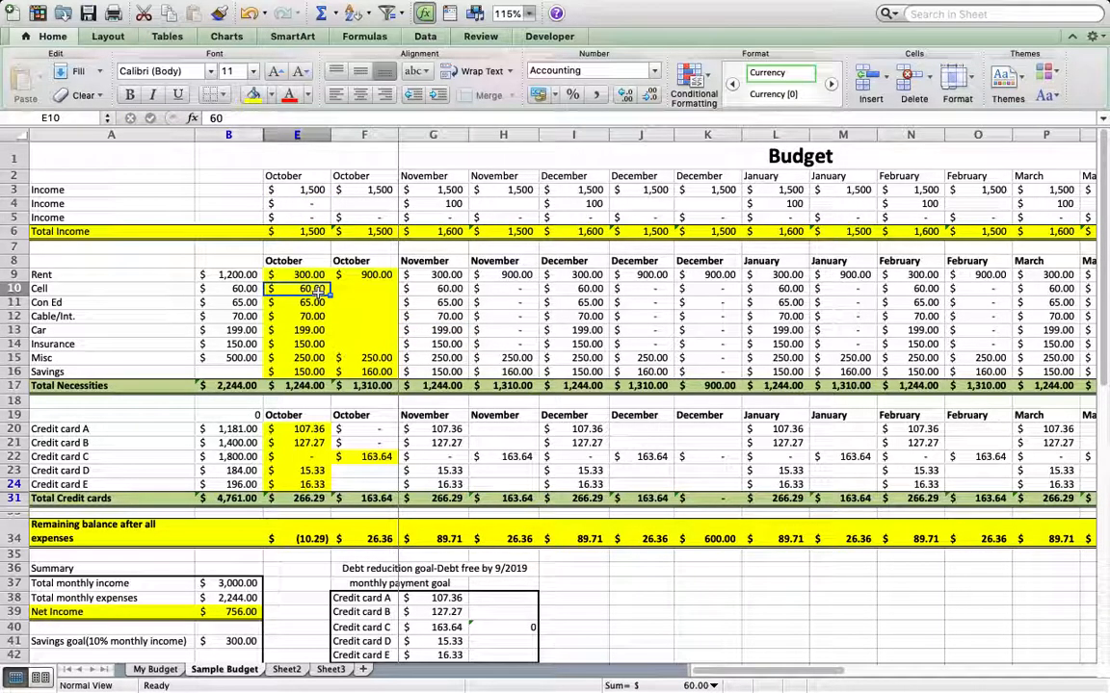
{"action": "left_click", "coordinate": [317, 191]}
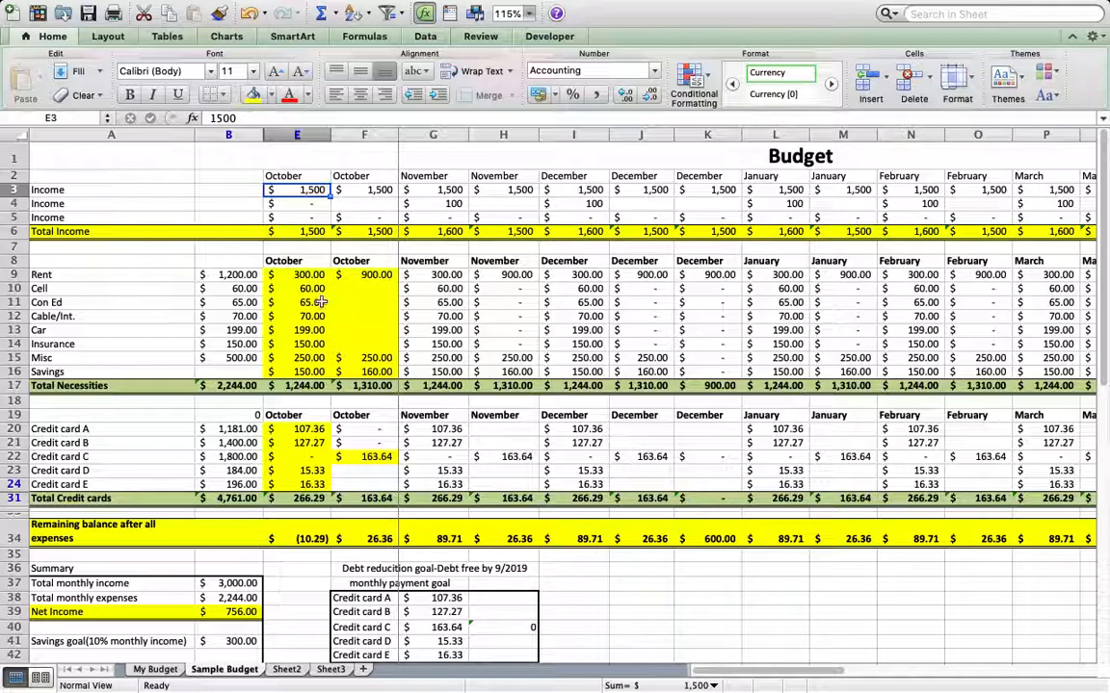
{"action": "left_click_drag", "start_coordinate": [294, 276], "coordinate": [302, 362]}
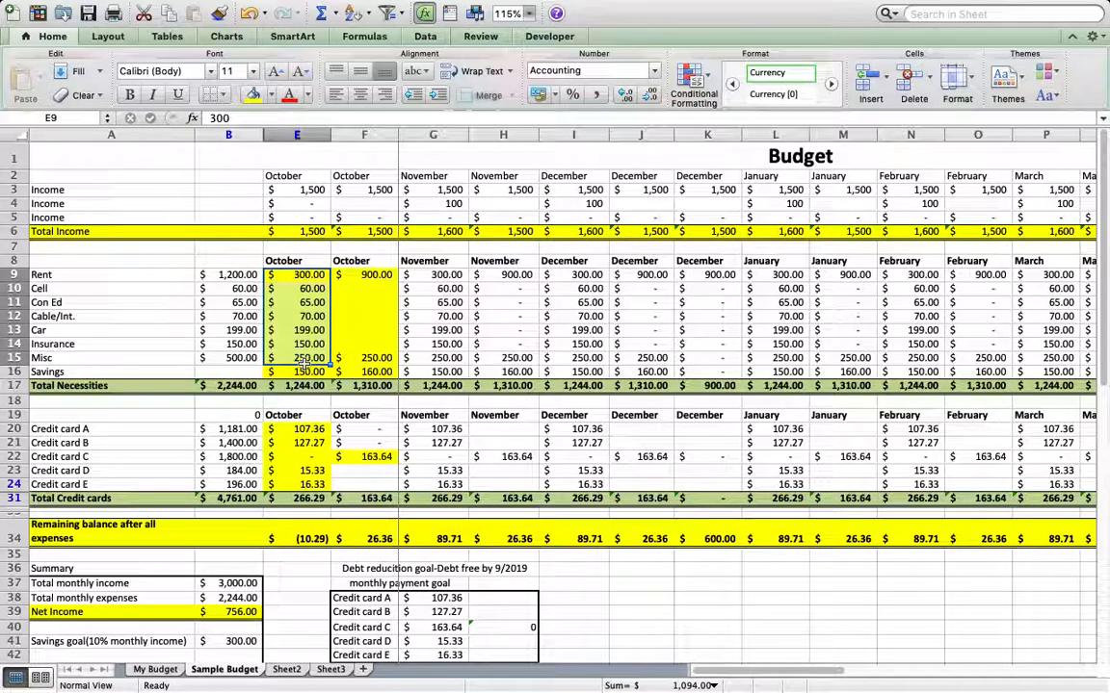
- Set the second October savings in F16 to 150 and check the sum of both October remaining balances in E34:F34
{"action": "scroll", "coordinate": [303, 364], "scroll_direction": "down", "scroll_amount": 3}
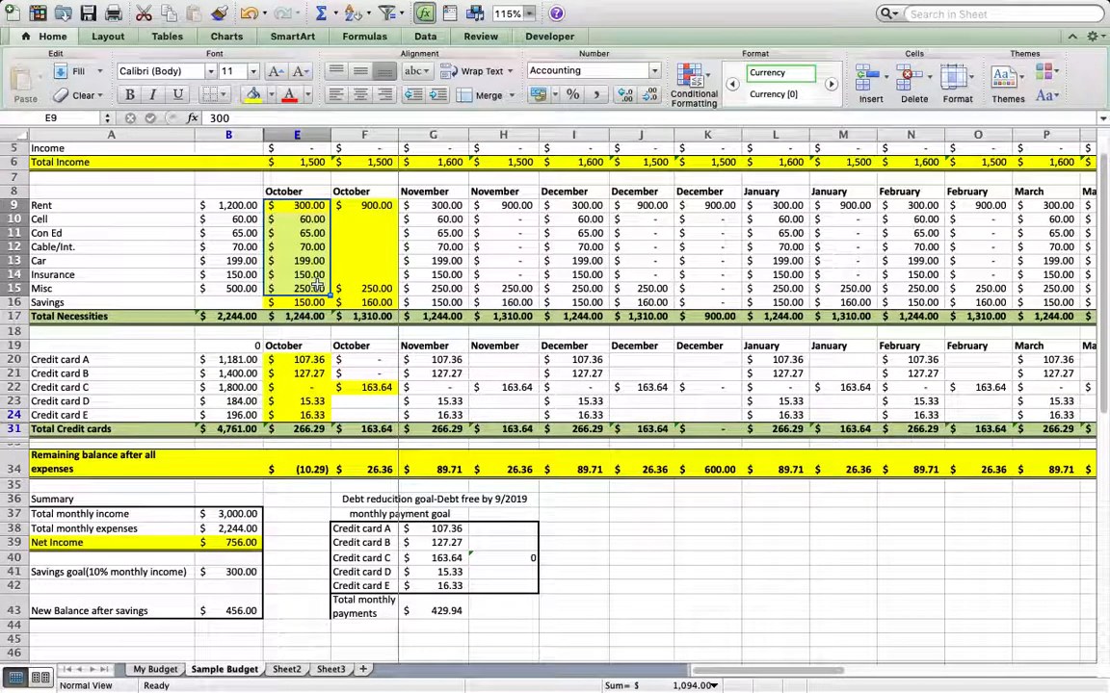
{"action": "left_click", "coordinate": [232, 572]}
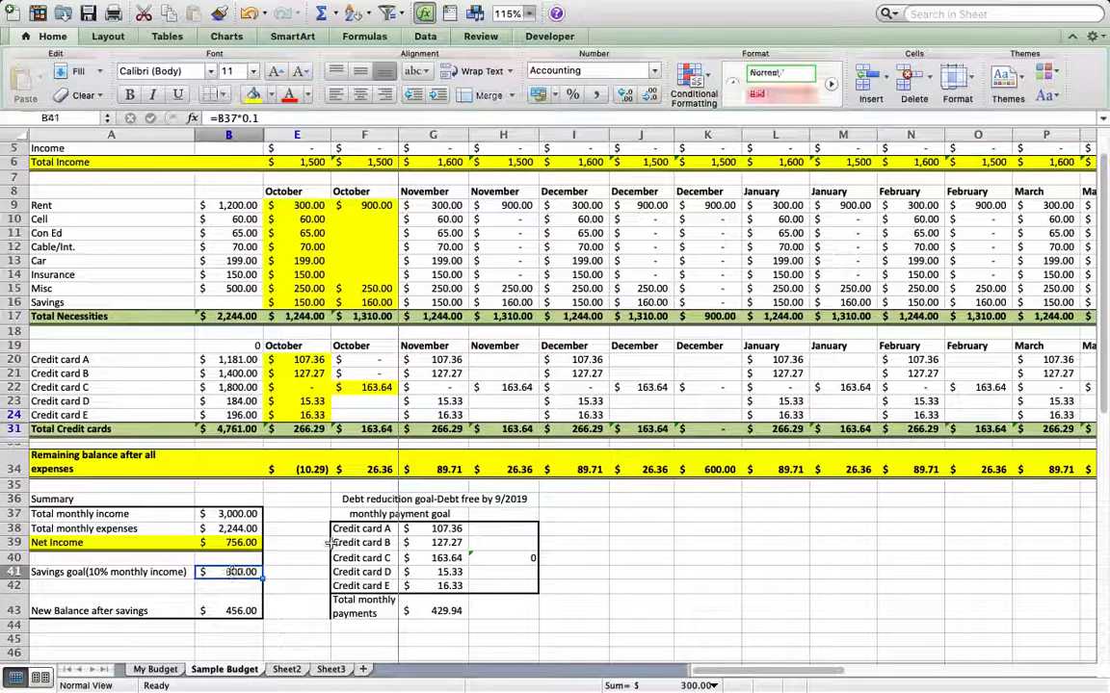
{"action": "left_click", "coordinate": [369, 302]}
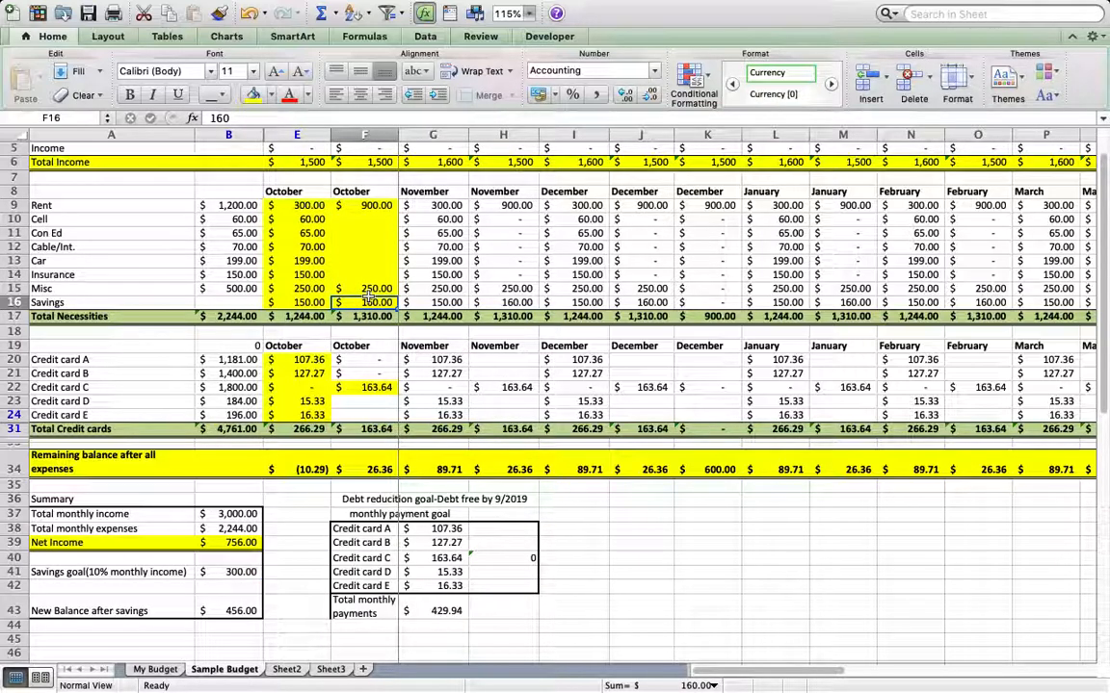
{"action": "type", "text": "150"}
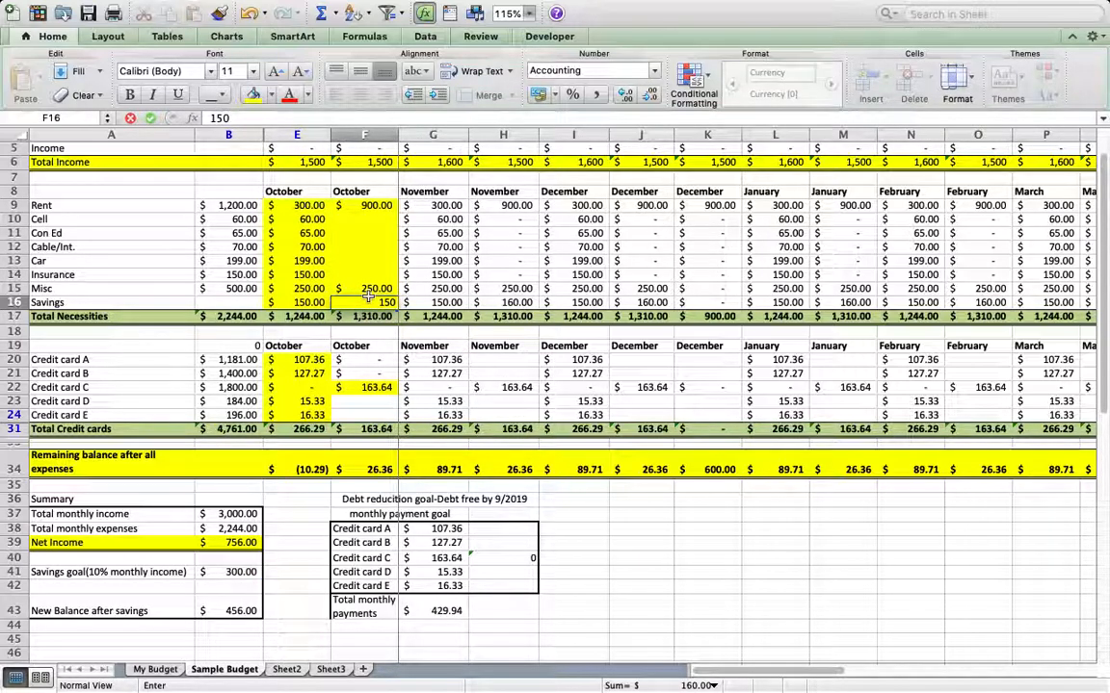
{"action": "left_click", "coordinate": [377, 407]}
{"action": "left_click", "coordinate": [302, 460]}
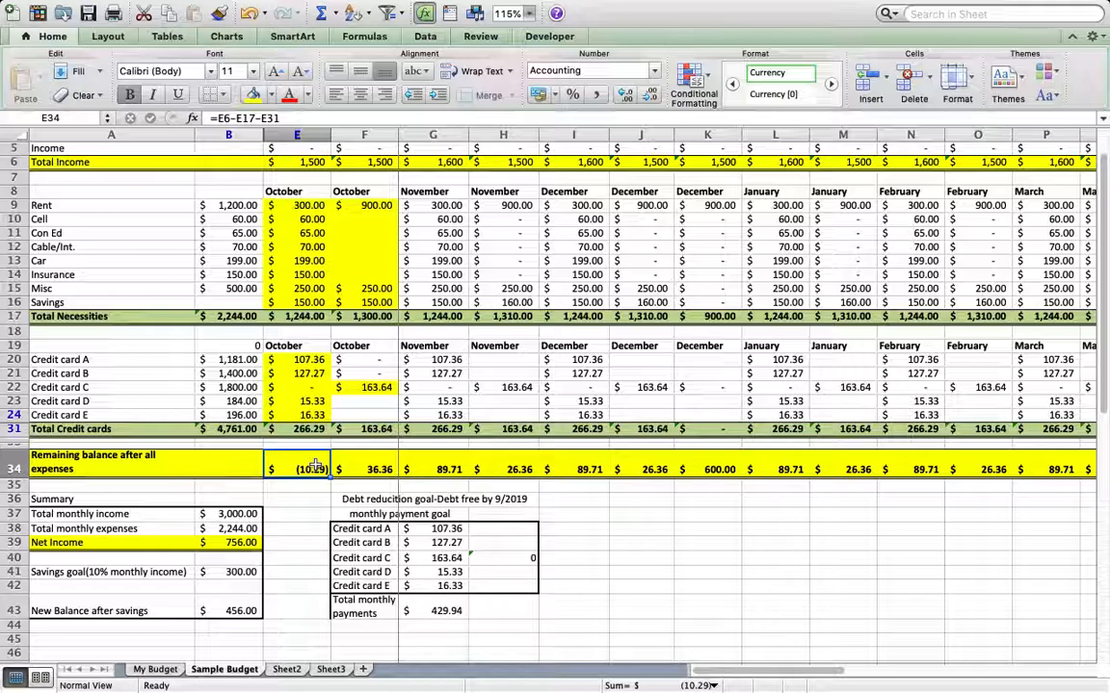
{"action": "left_click_drag", "start_coordinate": [309, 462], "coordinate": [356, 470]}
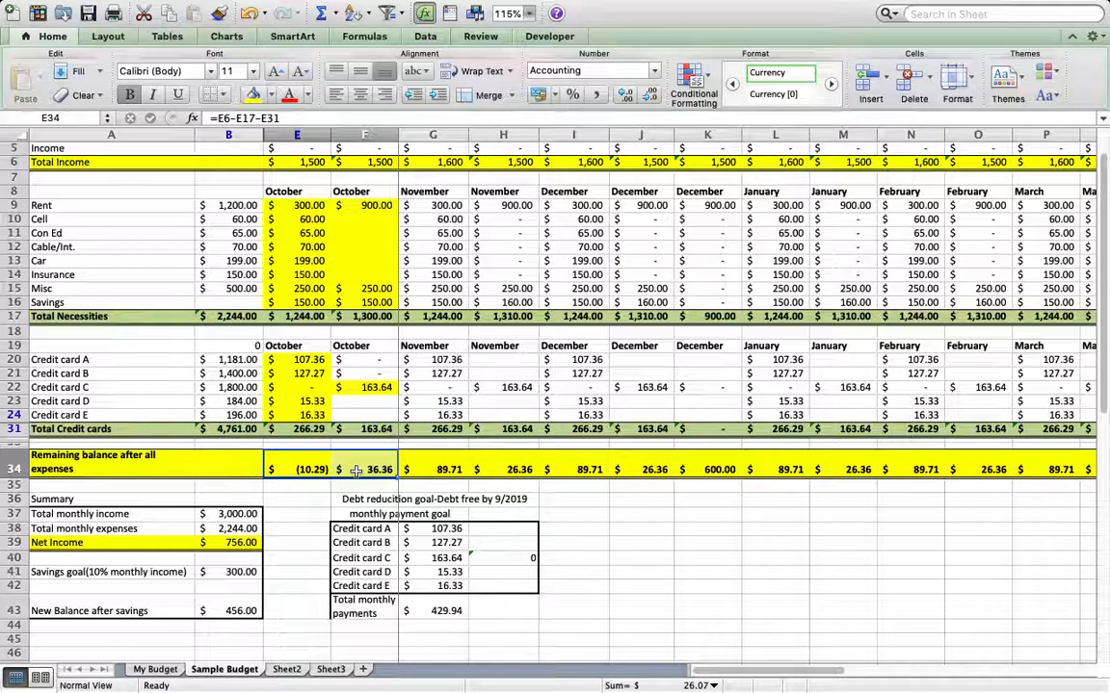
- Set the additional income of the first October paycheck to 100 in E4 and 250 in E5
{"action": "scroll", "coordinate": [347, 222], "scroll_direction": "up", "scroll_amount": 3}
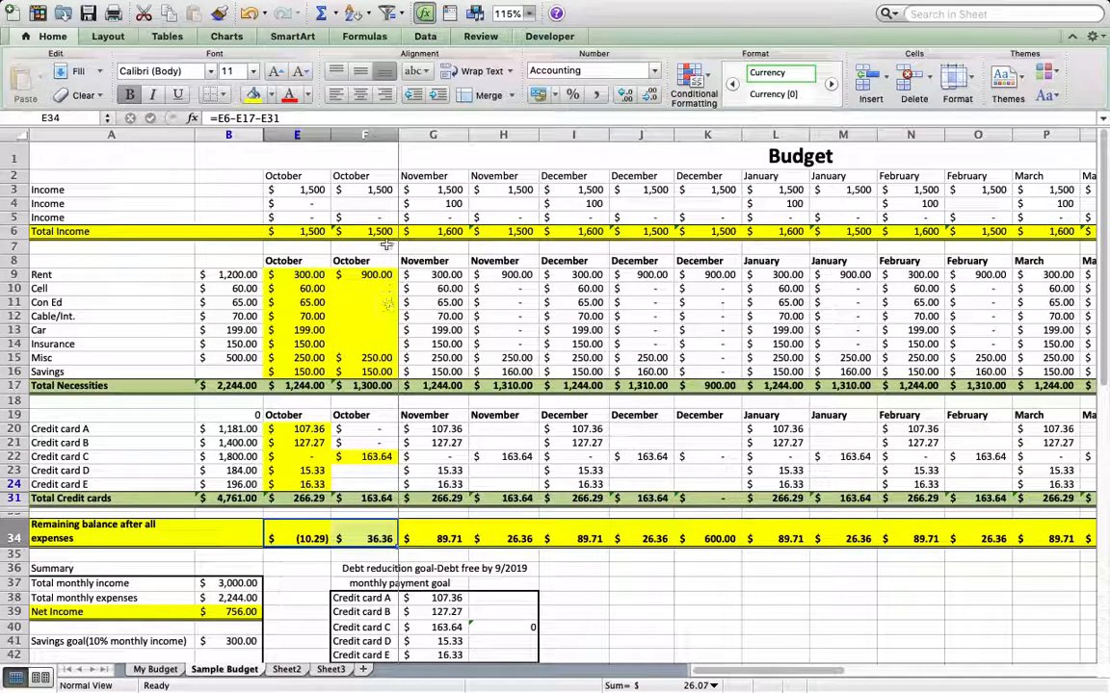
{"action": "left_click", "coordinate": [306, 190]}
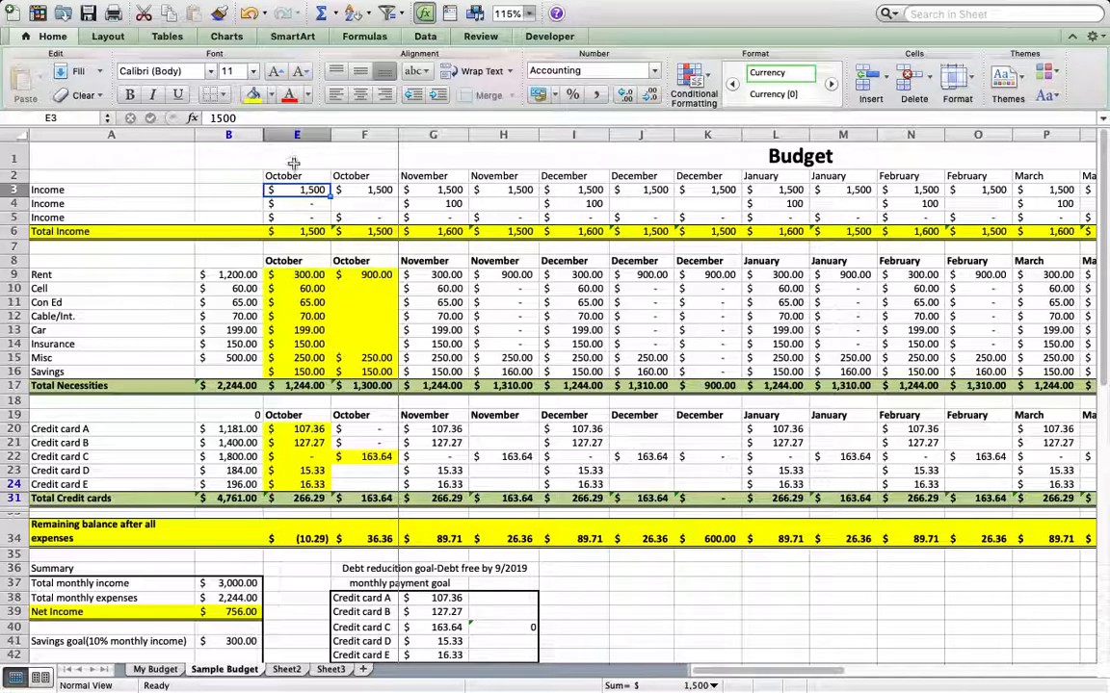
{"action": "left_click", "coordinate": [295, 206]}
{"action": "type", "text": "100"}
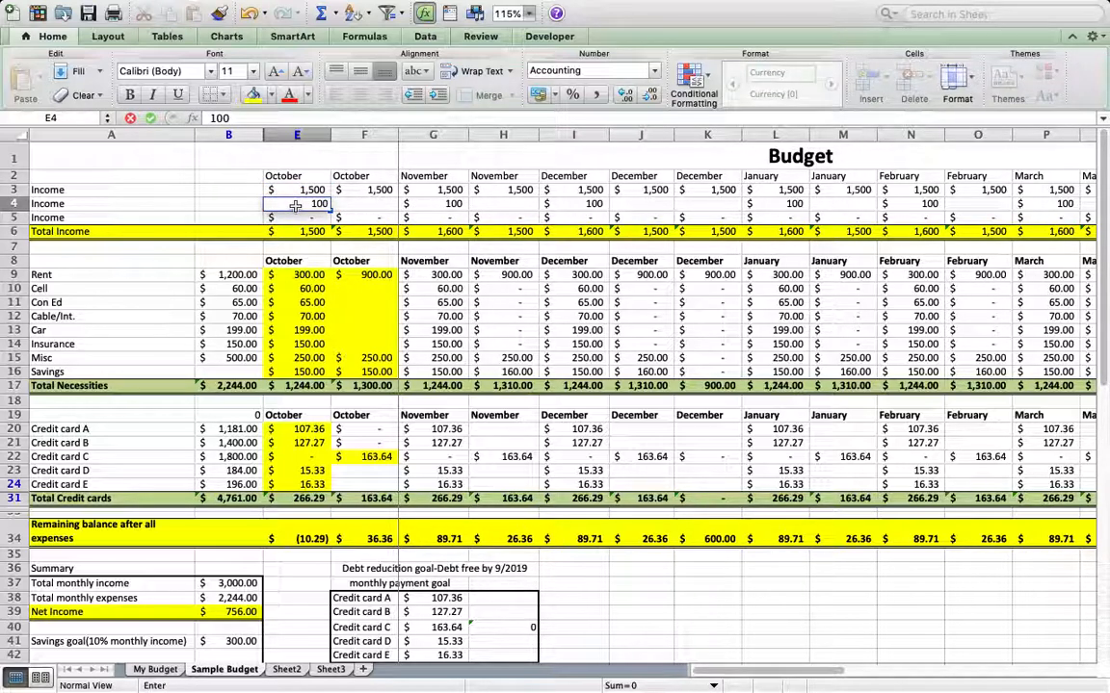
{"action": "key", "text": "Return"}
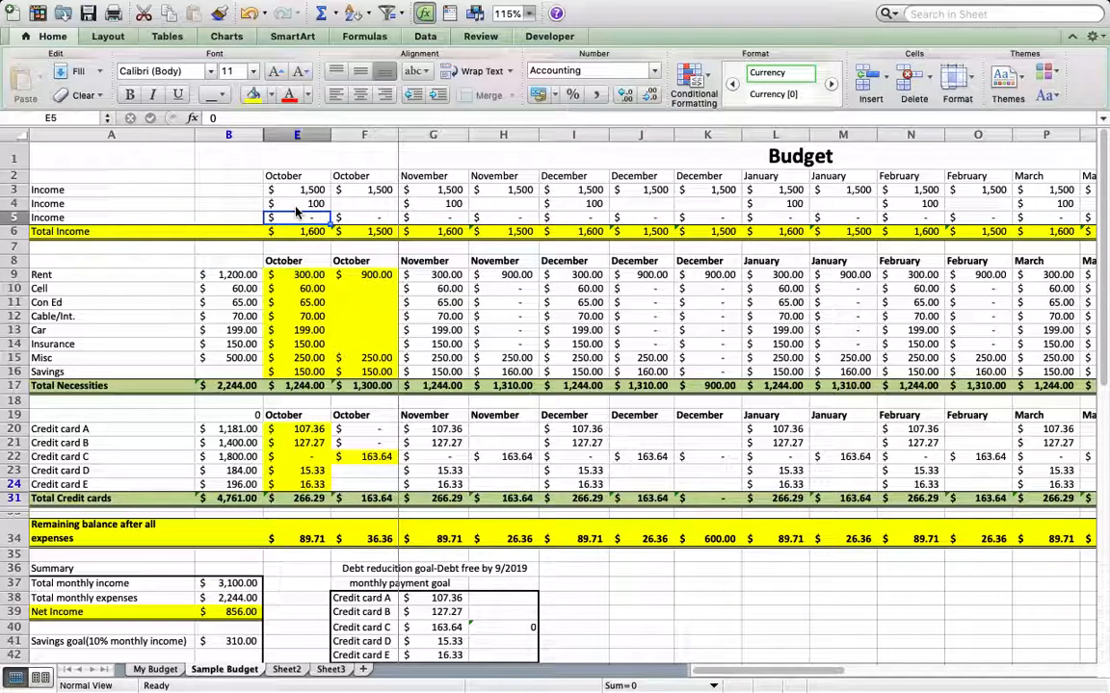
{"action": "type", "text": "250"}
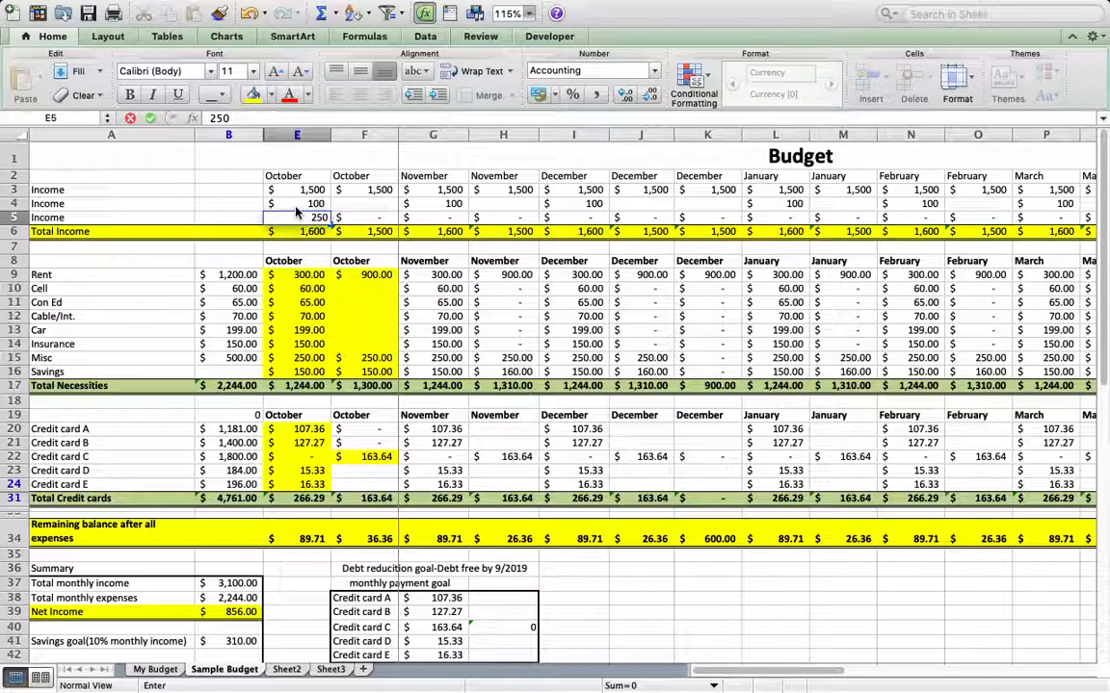
{"action": "left_click", "coordinate": [303, 300]}
- Fill the 250 extra income from E5 across to F5 and check the resulting balances and summary
{"action": "scroll", "coordinate": [281, 517], "scroll_direction": "down", "scroll_amount": 3}
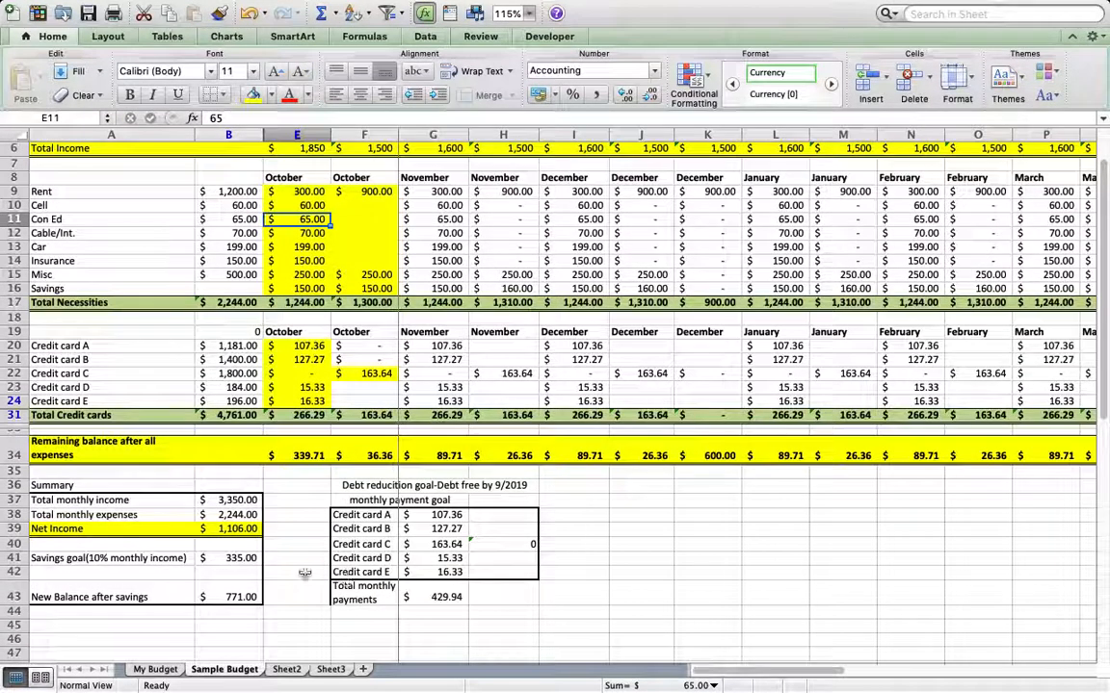
{"action": "scroll", "coordinate": [264, 569], "scroll_direction": "up", "scroll_amount": 3}
{"action": "left_click", "coordinate": [326, 218]}
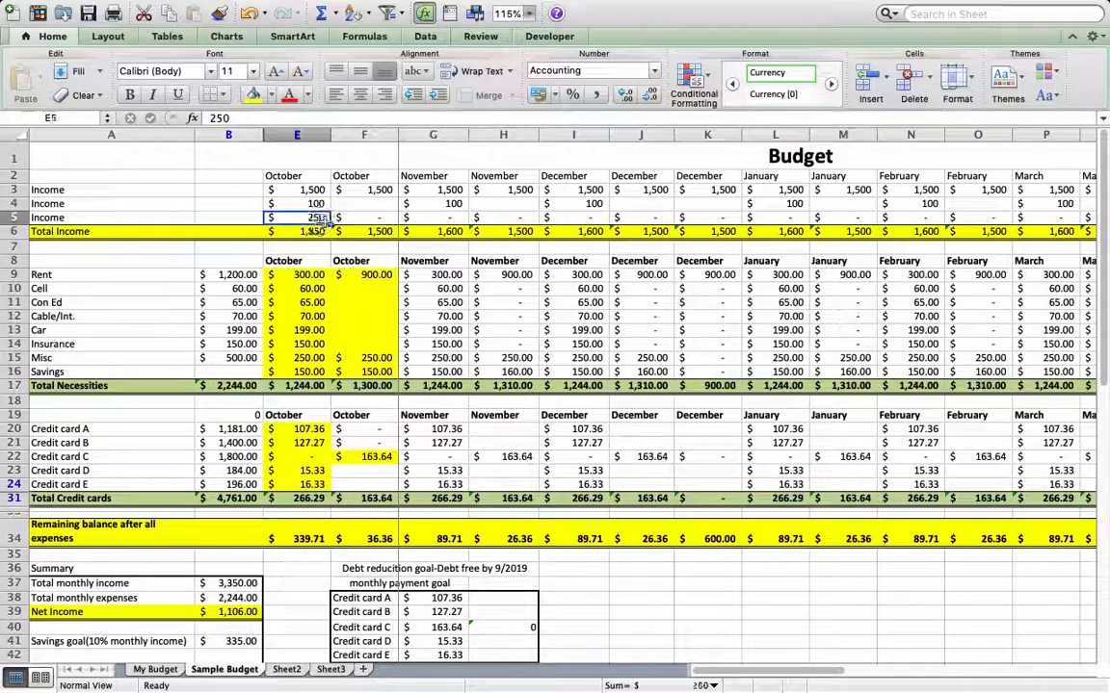
{"action": "left_click_drag", "start_coordinate": [325, 222], "coordinate": [374, 229]}
{"action": "scroll", "coordinate": [330, 325], "scroll_direction": "down", "scroll_amount": 3}
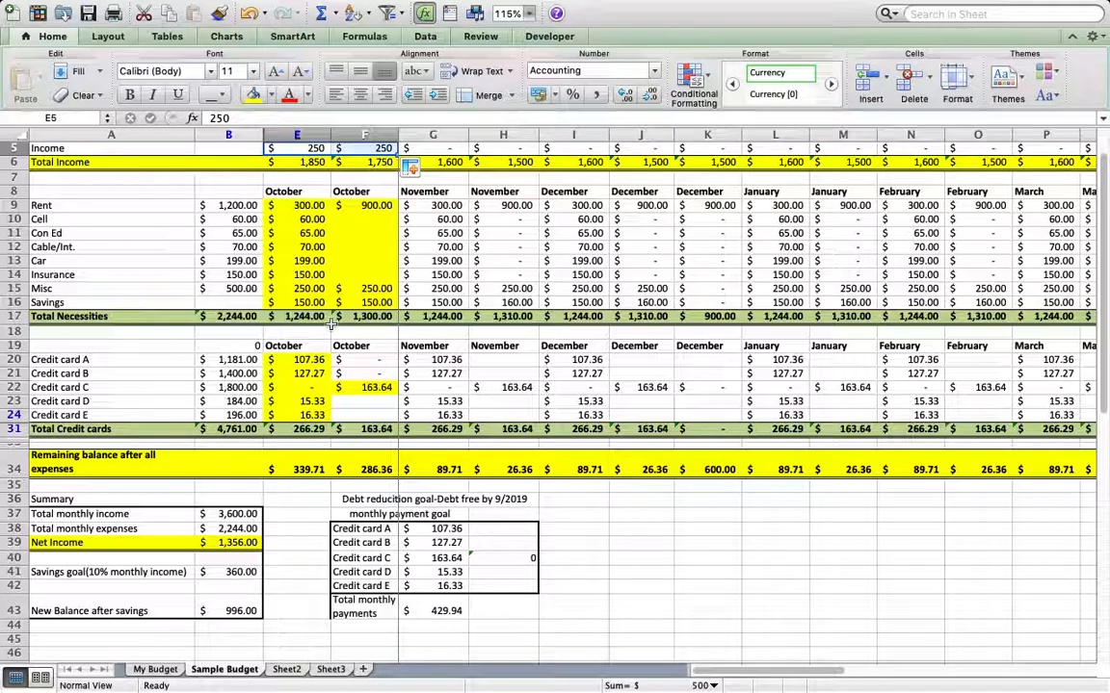
- Review the October incomes in E3:F5 and the necessities from October through March against the totals and summary below
{"action": "scroll", "coordinate": [486, 388], "scroll_direction": "up", "scroll_amount": 4}
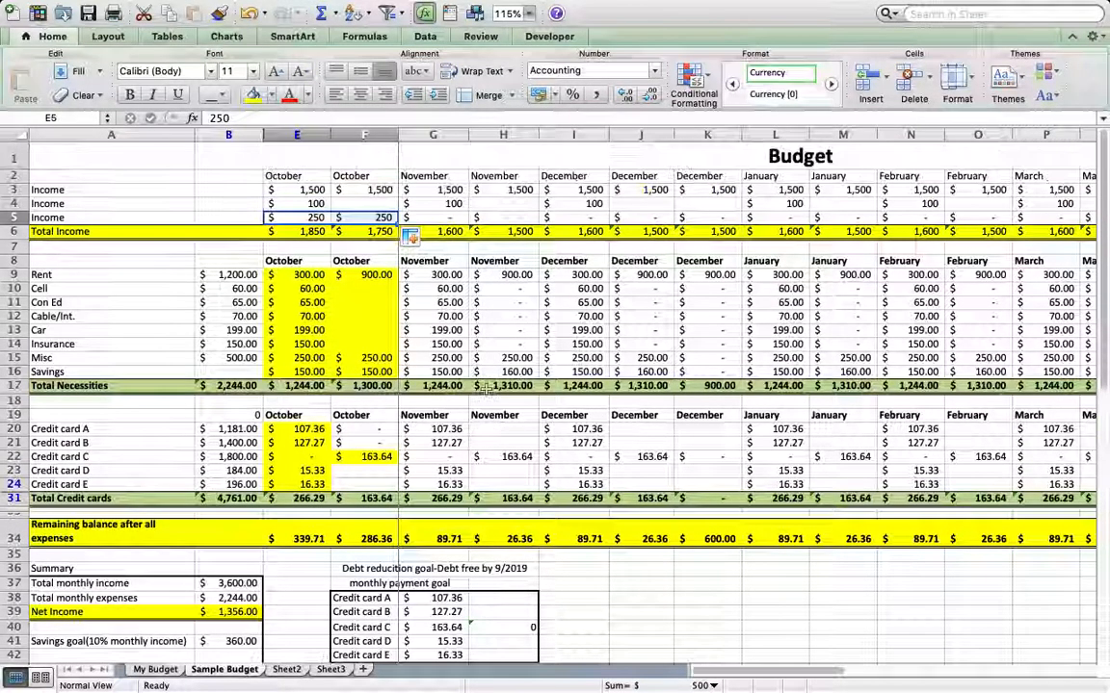
{"action": "left_click_drag", "start_coordinate": [281, 189], "coordinate": [363, 215]}
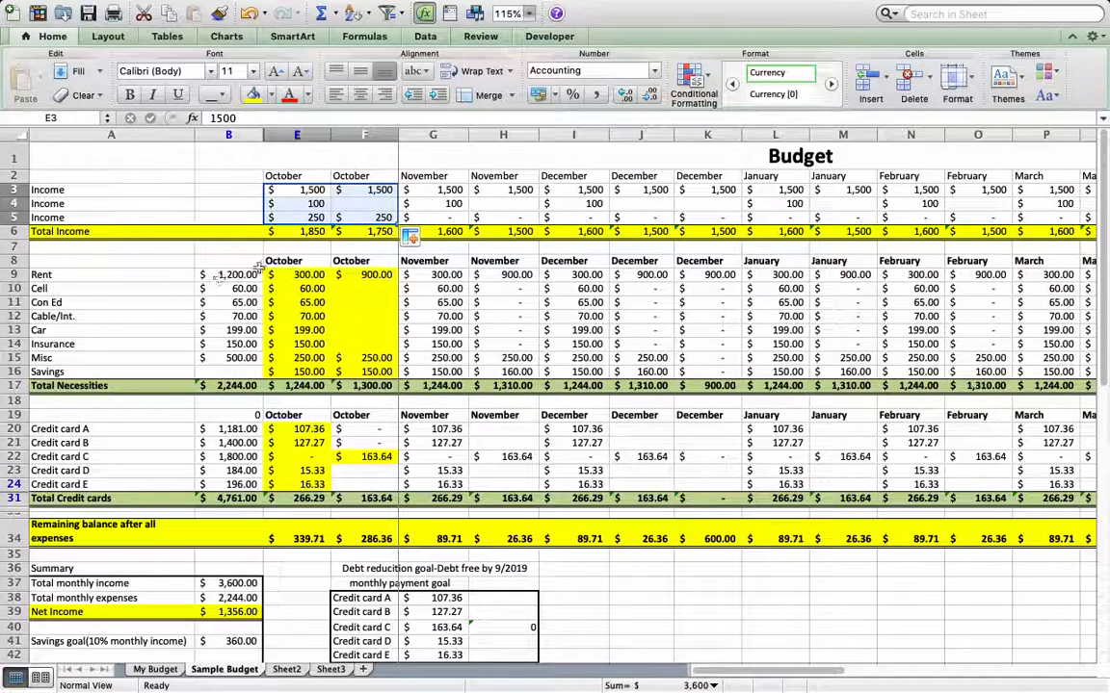
{"action": "left_click_drag", "start_coordinate": [292, 275], "coordinate": [1058, 368]}
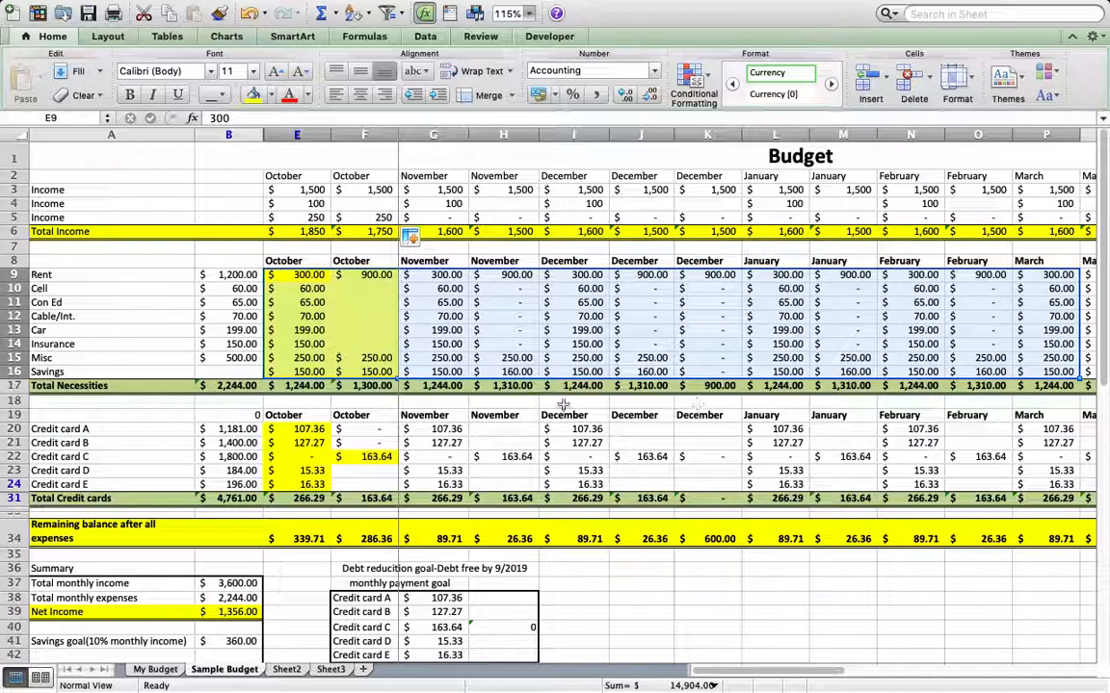
{"action": "left_click", "coordinate": [374, 399]}
{"action": "left_click_drag", "start_coordinate": [305, 276], "coordinate": [1053, 331]}
{"action": "scroll", "coordinate": [432, 306], "scroll_direction": "down", "scroll_amount": 3}
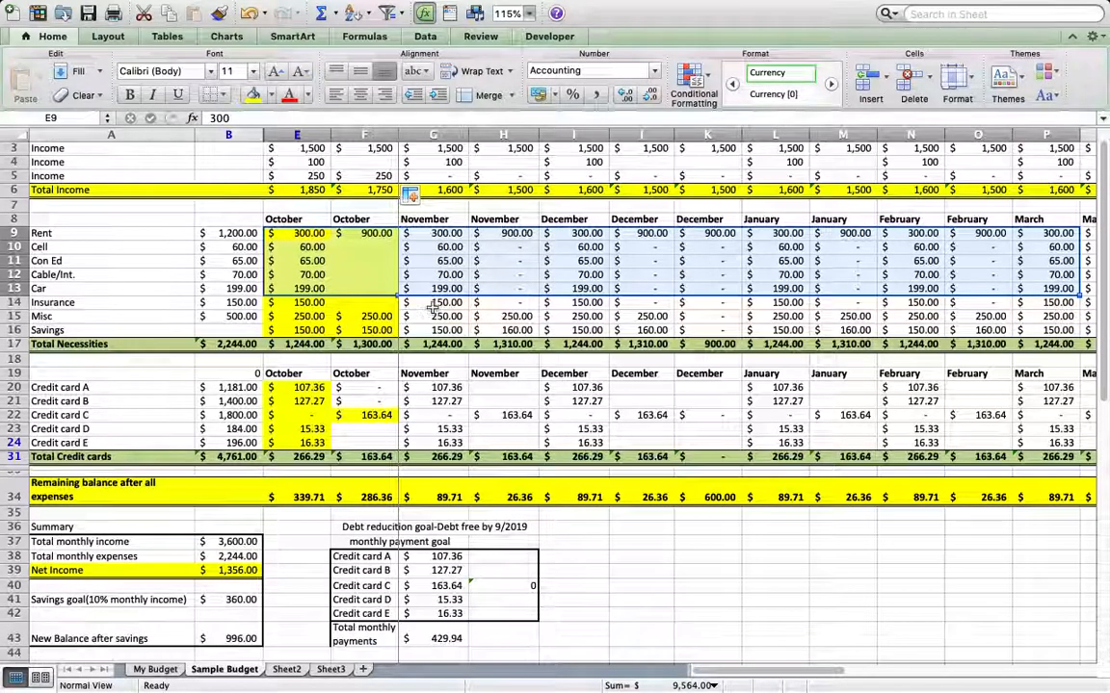
{"action": "scroll", "coordinate": [432, 306], "scroll_direction": "up", "scroll_amount": 3}
{"action": "scroll", "coordinate": [431, 307], "scroll_direction": "down", "scroll_amount": 5}
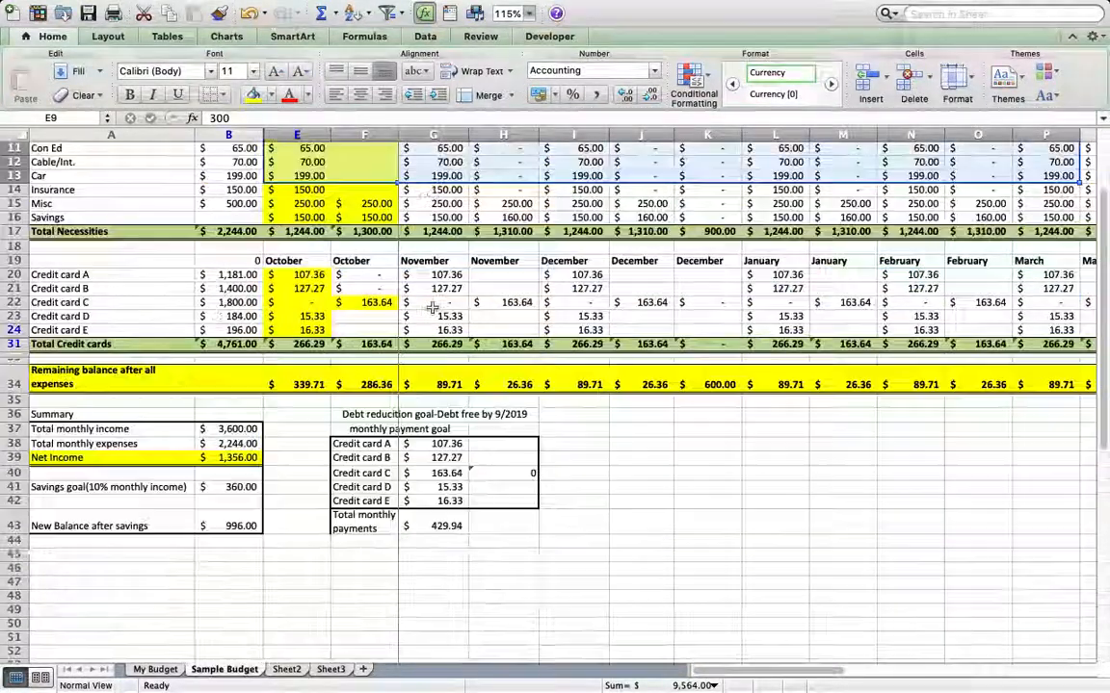
{"action": "scroll", "coordinate": [432, 306], "scroll_direction": "up", "scroll_amount": 1}
{"action": "scroll", "coordinate": [431, 306], "scroll_direction": "up", "scroll_amount": 5}
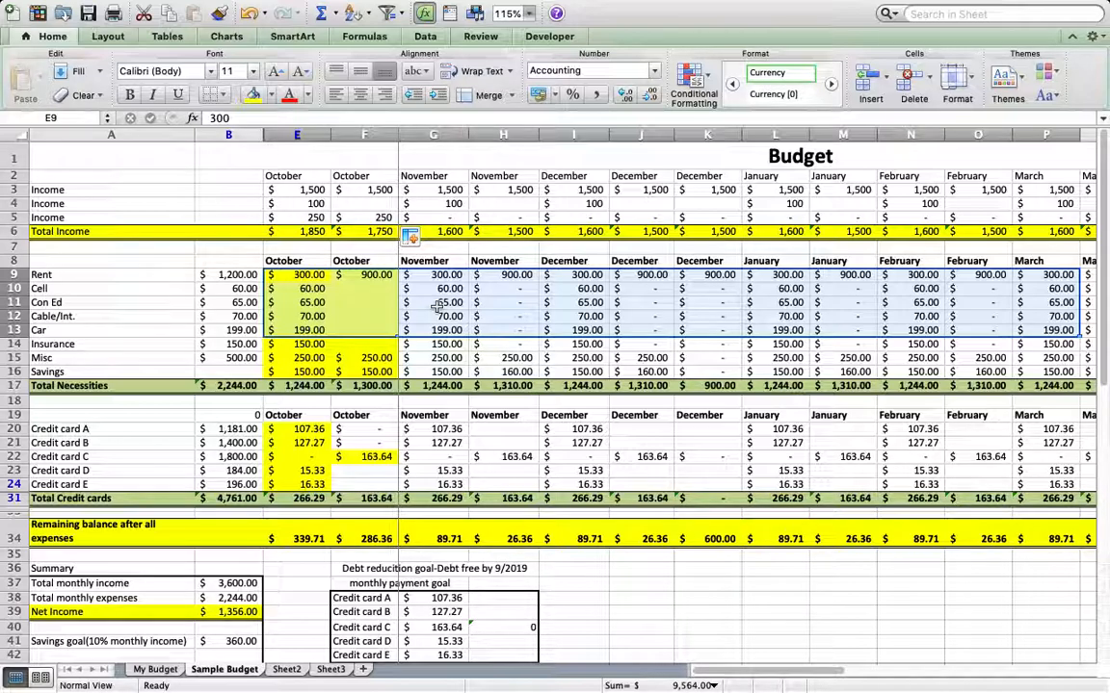
- Examine the highlighted blank expenses in F10:F14 and the first October savings in E16 alongside the summary
{"action": "left_click", "coordinate": [364, 315]}
{"action": "left_click_drag", "start_coordinate": [354, 288], "coordinate": [364, 345]}
{"action": "scroll", "coordinate": [289, 423], "scroll_direction": "down", "scroll_amount": 5}
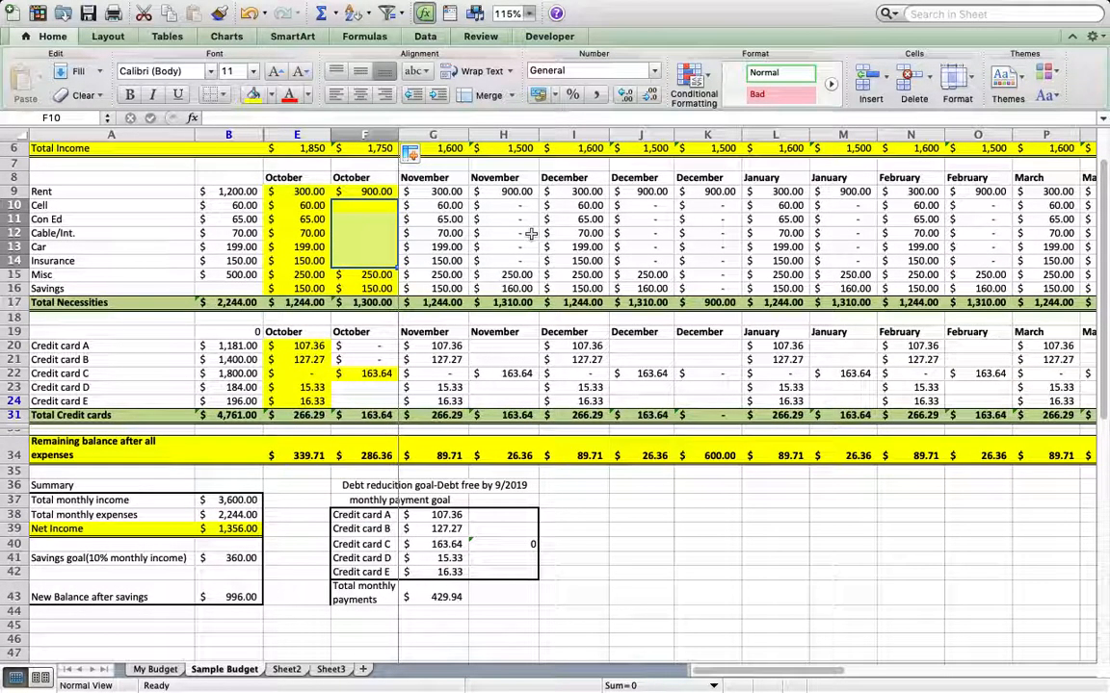
{"action": "scroll", "coordinate": [174, 353], "scroll_direction": "up", "scroll_amount": 5}
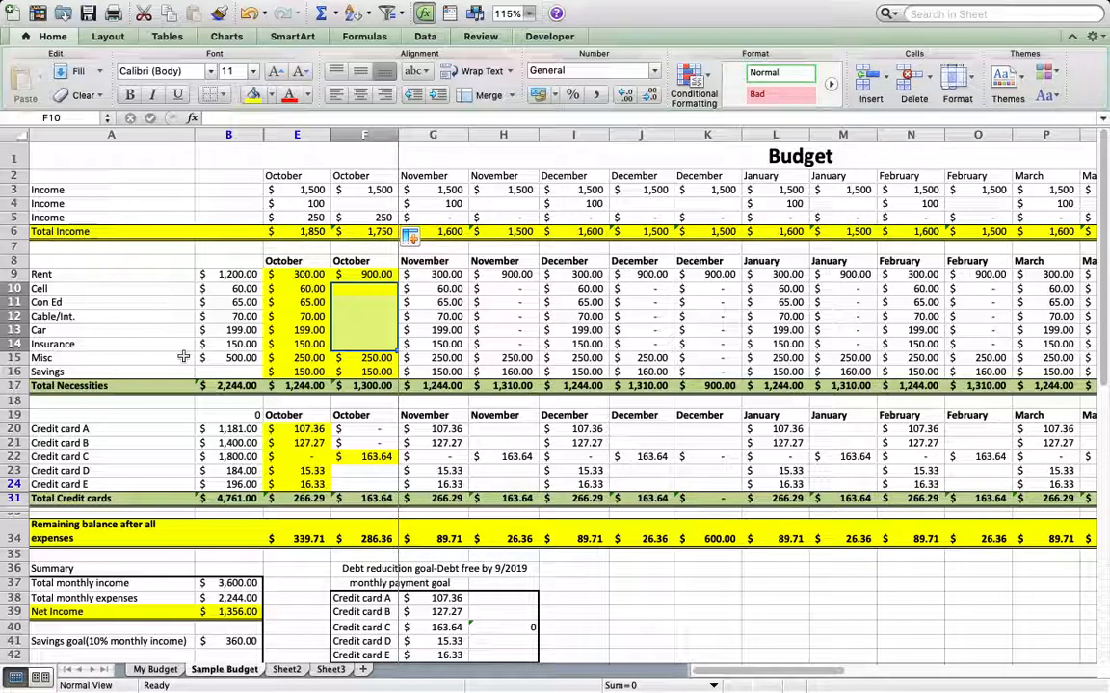
{"action": "left_click", "coordinate": [275, 368]}
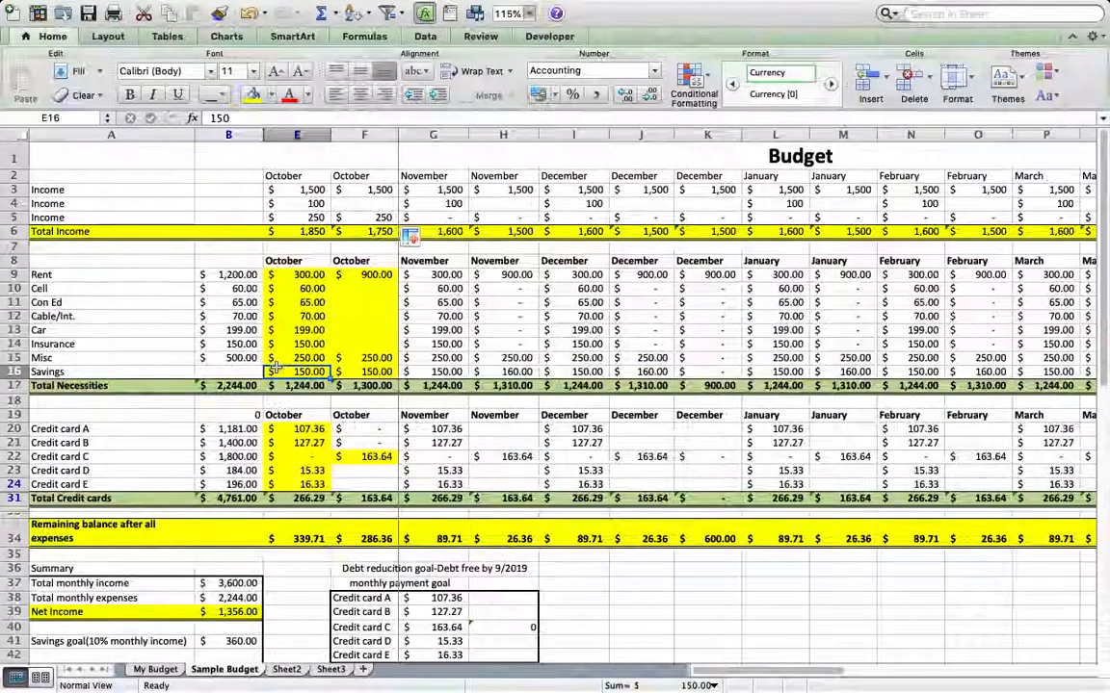
{"action": "scroll", "coordinate": [274, 368], "scroll_direction": "down", "scroll_amount": 2}
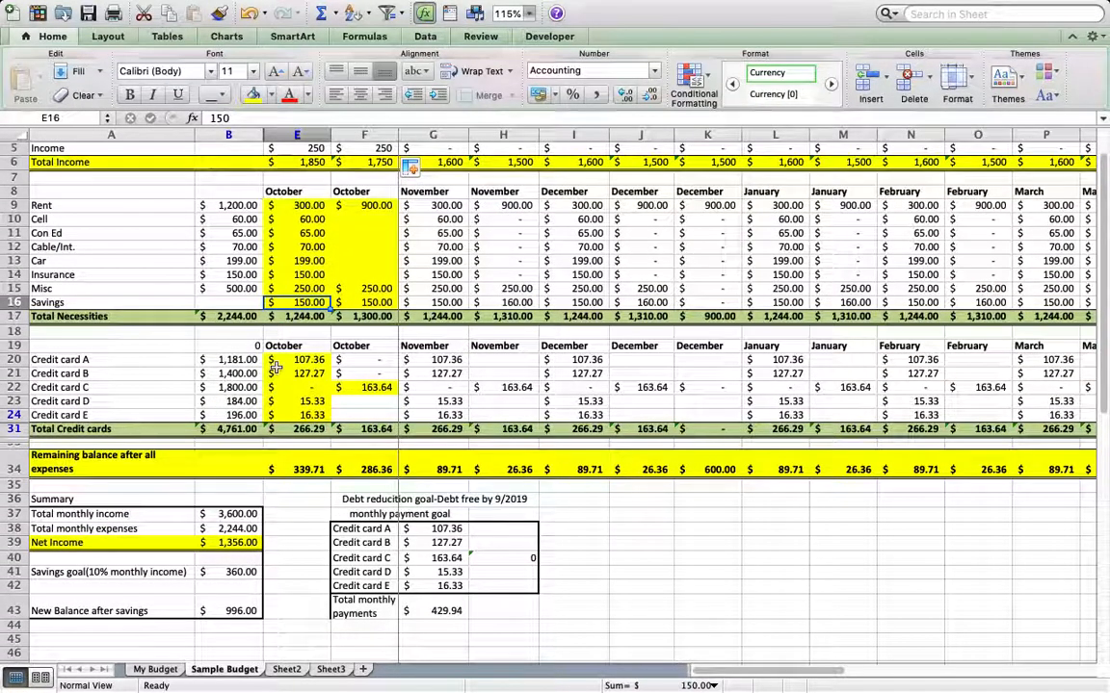
{"action": "scroll", "coordinate": [275, 368], "scroll_direction": "up", "scroll_amount": 2}
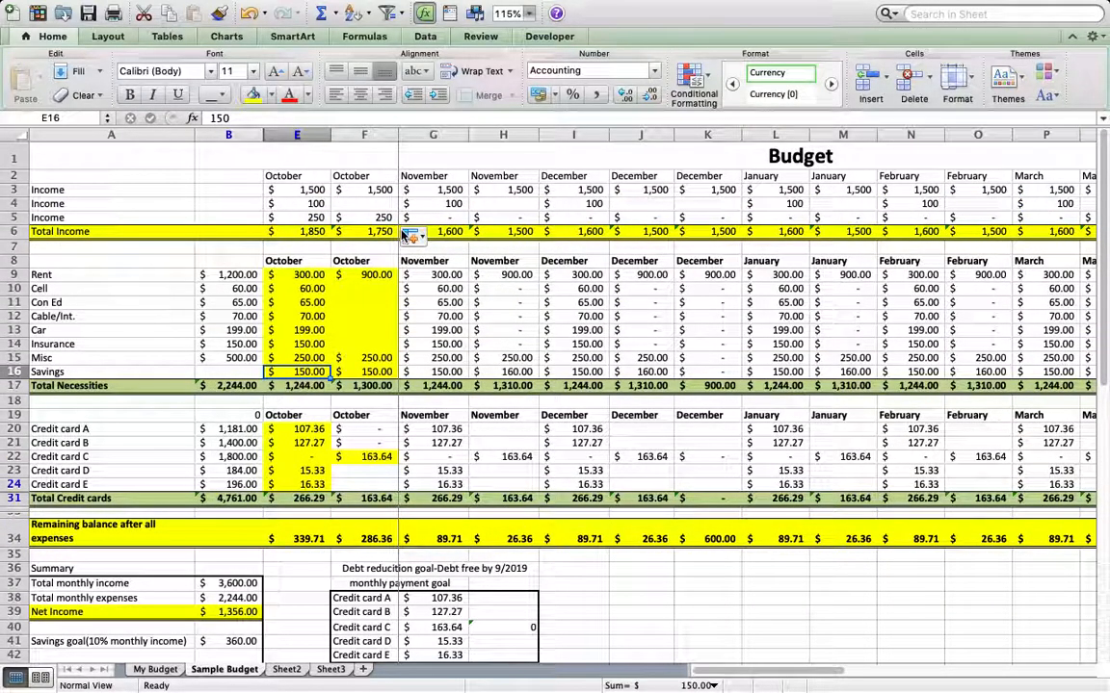
{"action": "scroll", "coordinate": [134, 521], "scroll_direction": "down", "scroll_amount": 2}
{"action": "scroll", "coordinate": [135, 521], "scroll_direction": "up", "scroll_amount": 2}
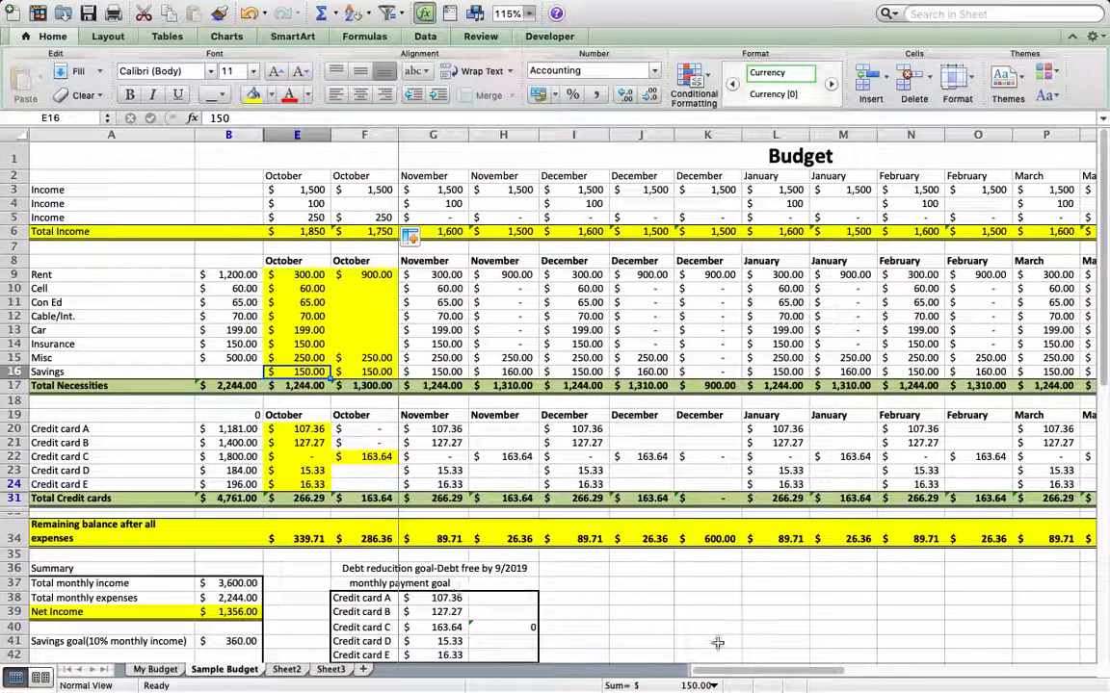
{"action": "mouse_move", "coordinate": [930, 675]}
{"action": "right_click", "coordinate": [978, 674]}
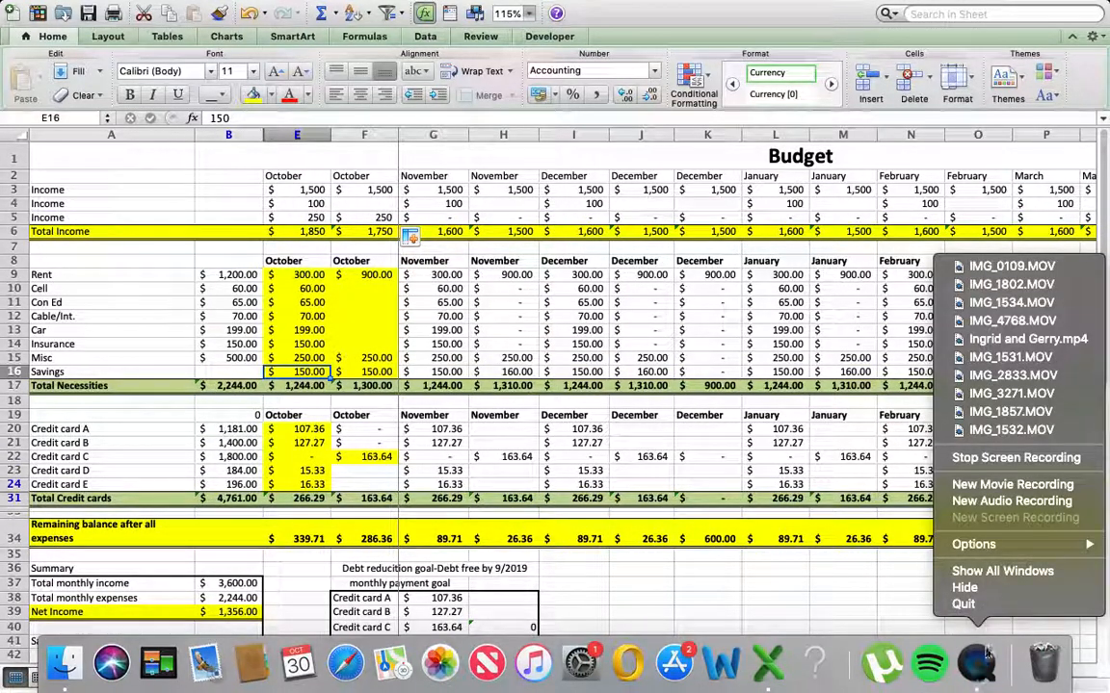